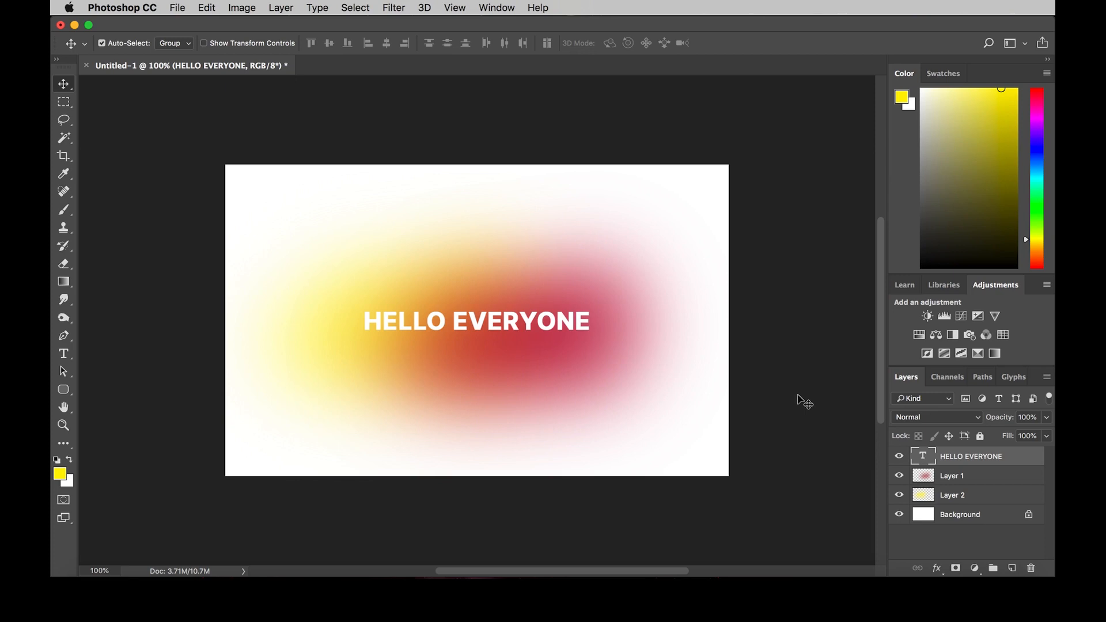
{"action": "key", "text": "super"}
{"action": "key", "text": "super+0"}
{"action": "key", "text": "super+1"}
{"action": "left_click", "coordinate": [599, 149]}
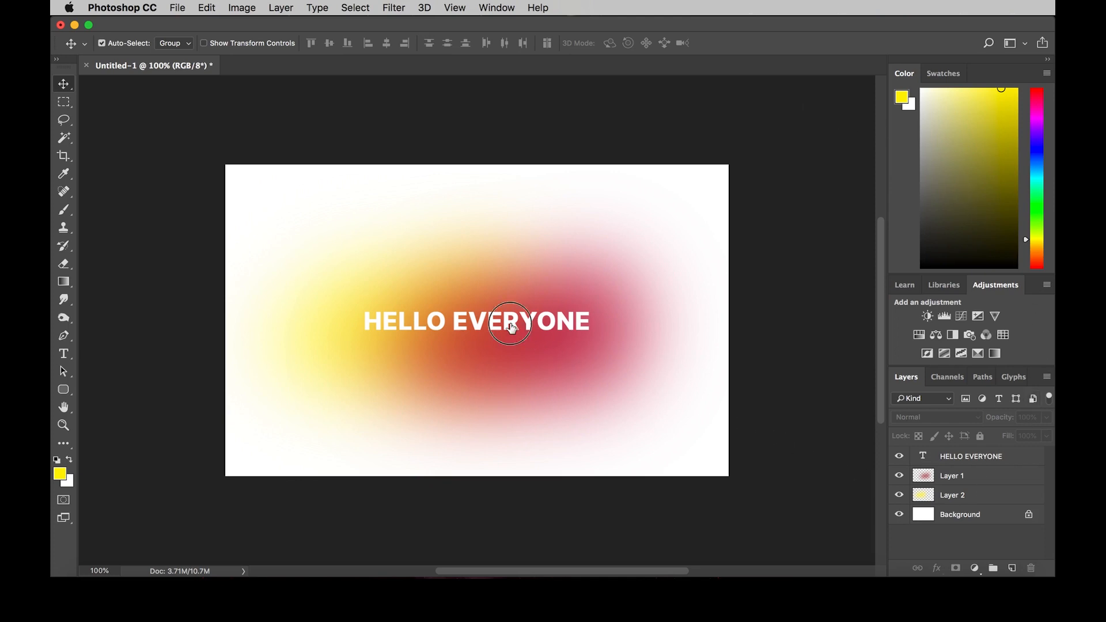
Step: Duplicate the HELLO EVERYONE text directly below the original and change the copy to "Use of Photoshop"
{"action": "left_click_drag", "start_coordinate": [510, 326], "coordinate": [514, 361]}
{"action": "key", "text": "t"}
{"action": "left_click", "coordinate": [557, 362]}
{"action": "key", "text": "super+a"}
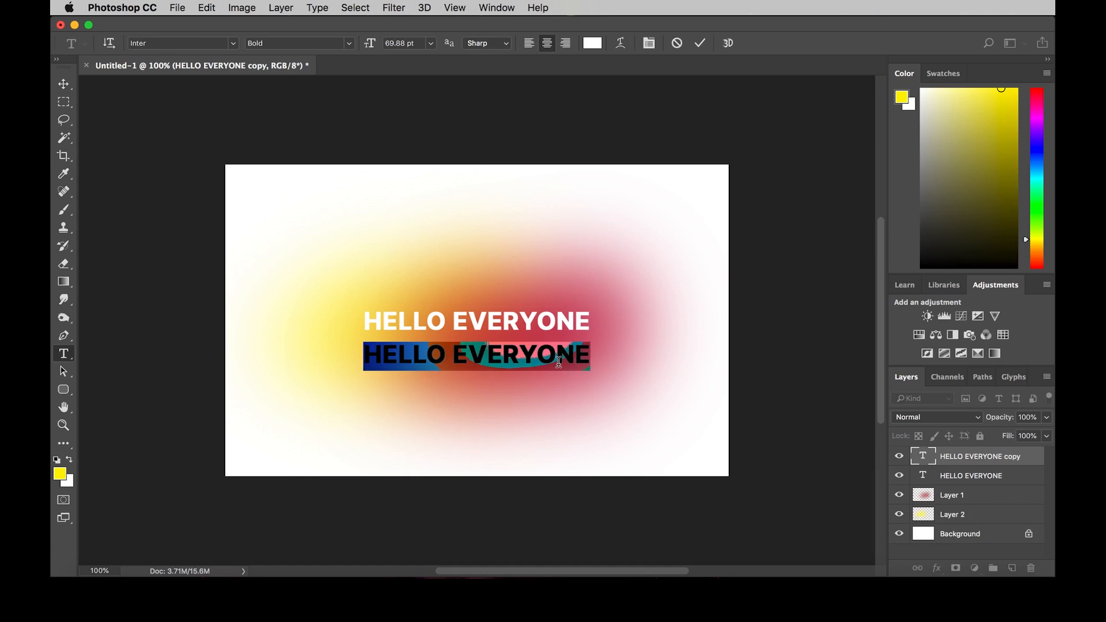
{"action": "type", "text": "Use of "}
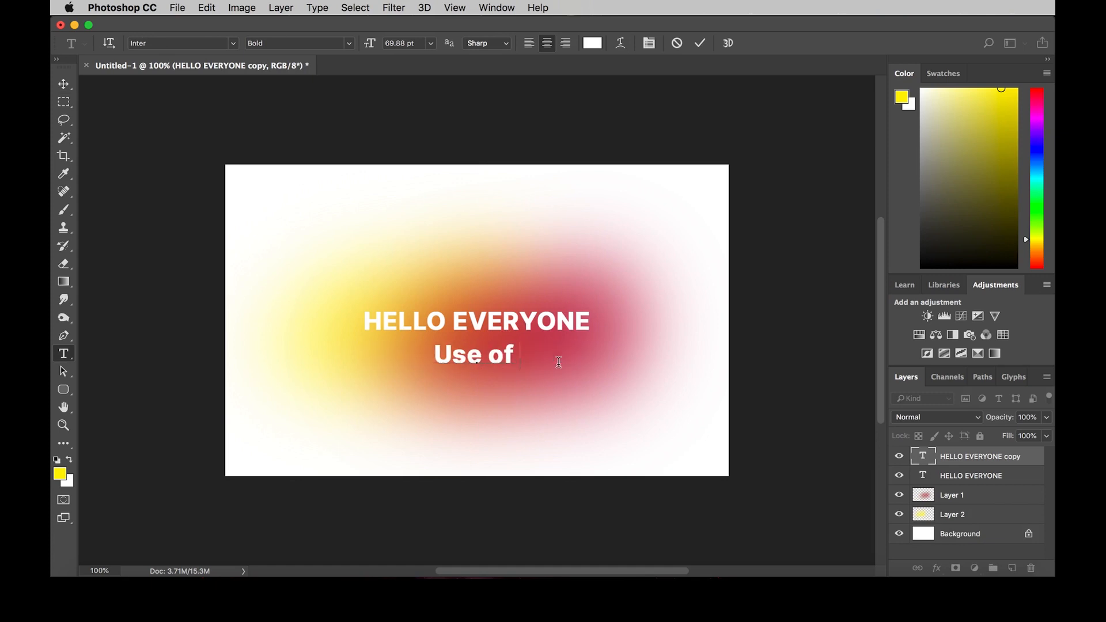
{"action": "type", "text": "Photoshop"}
{"action": "key", "text": "ctrl+Return"}
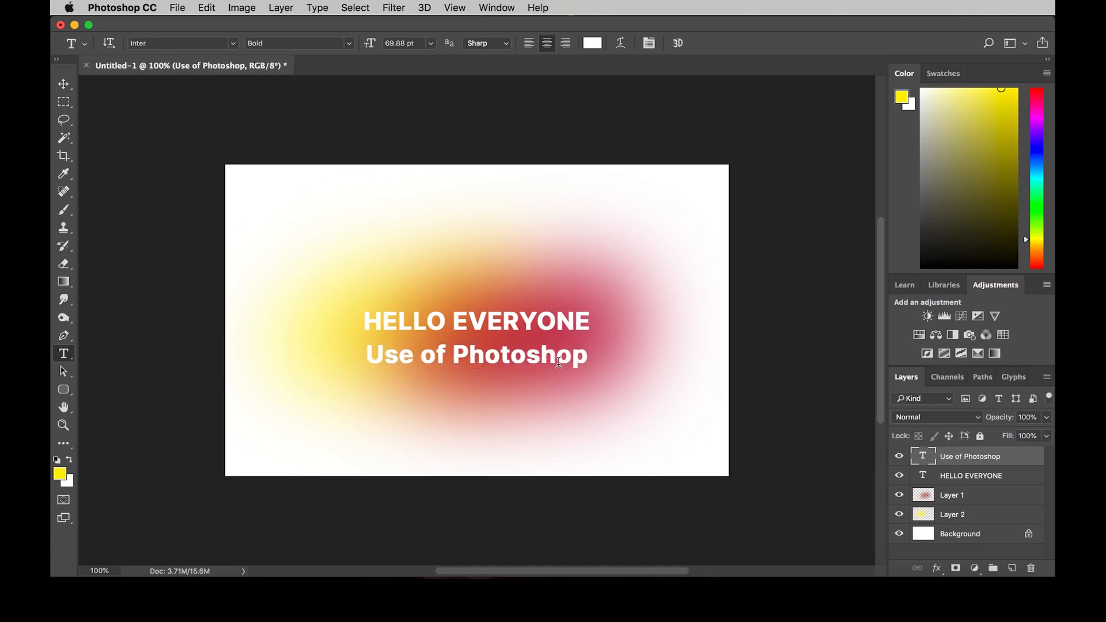
Step: Add the lines "Ads", "Social Media Posts" and "Cards" beneath "Use of Photoshop" in the same text layer
{"action": "key", "text": "v"}
{"action": "key", "text": "t"}
{"action": "left_click", "coordinate": [554, 360]}
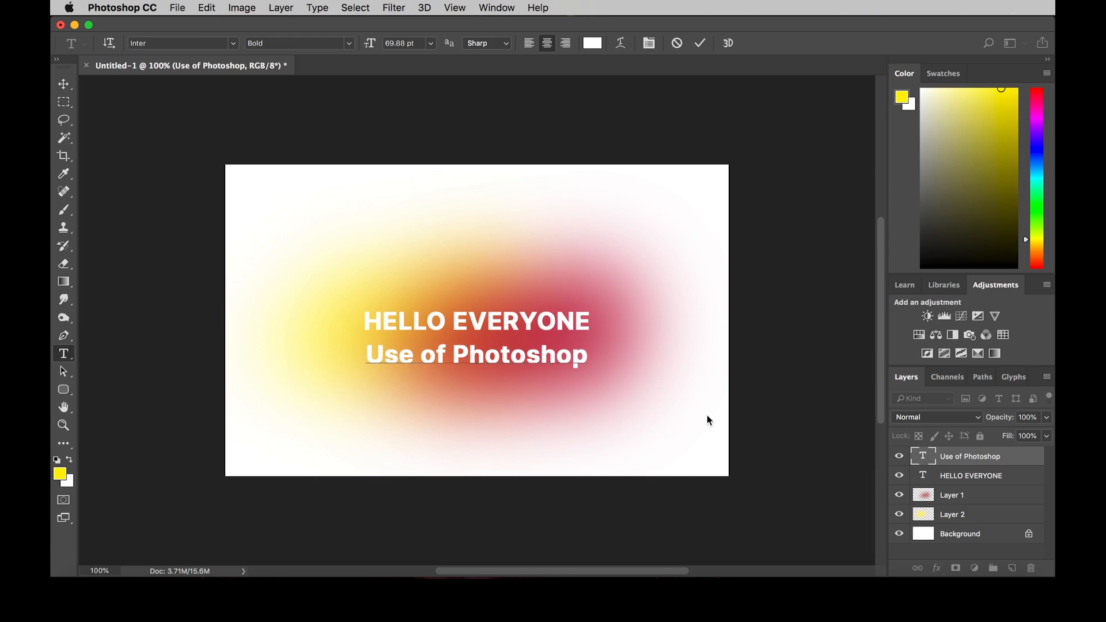
{"action": "type", "text": "Ads"}
{"action": "key", "text": "Return"}
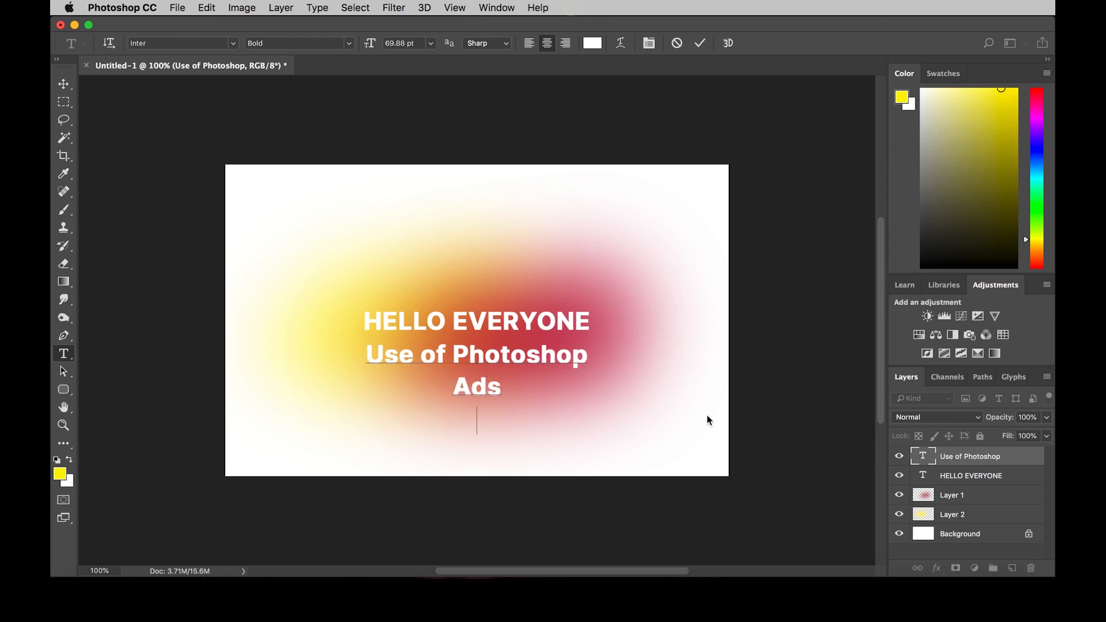
{"action": "type", "text": "Social Media"}
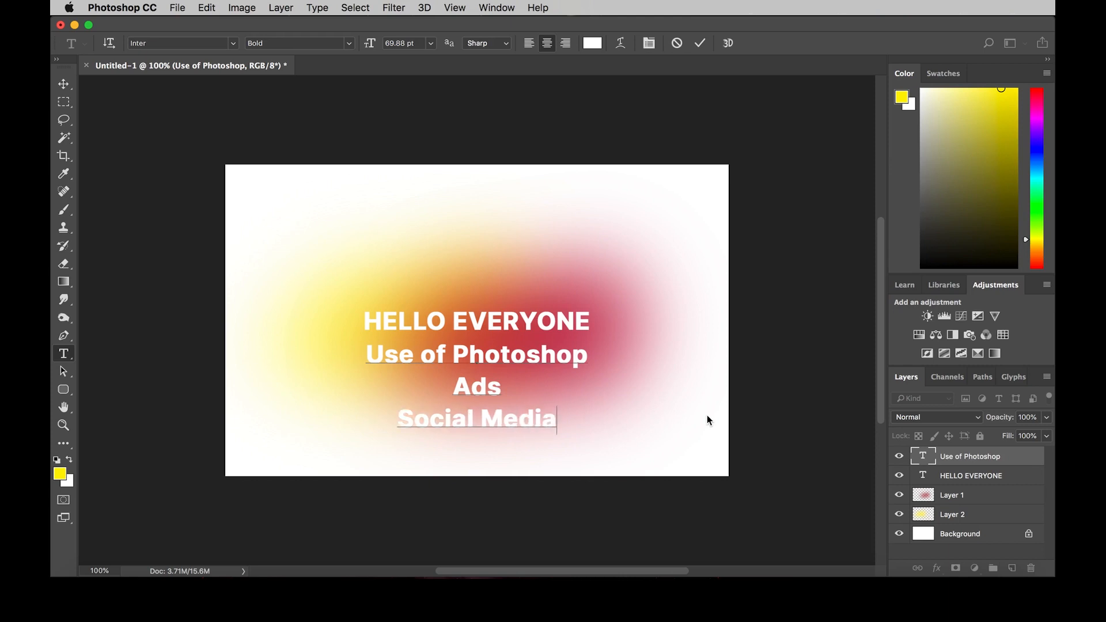
{"action": "type", "text": " Posts"}
{"action": "key", "text": "Return"}
{"action": "type", "text": "Cards"}
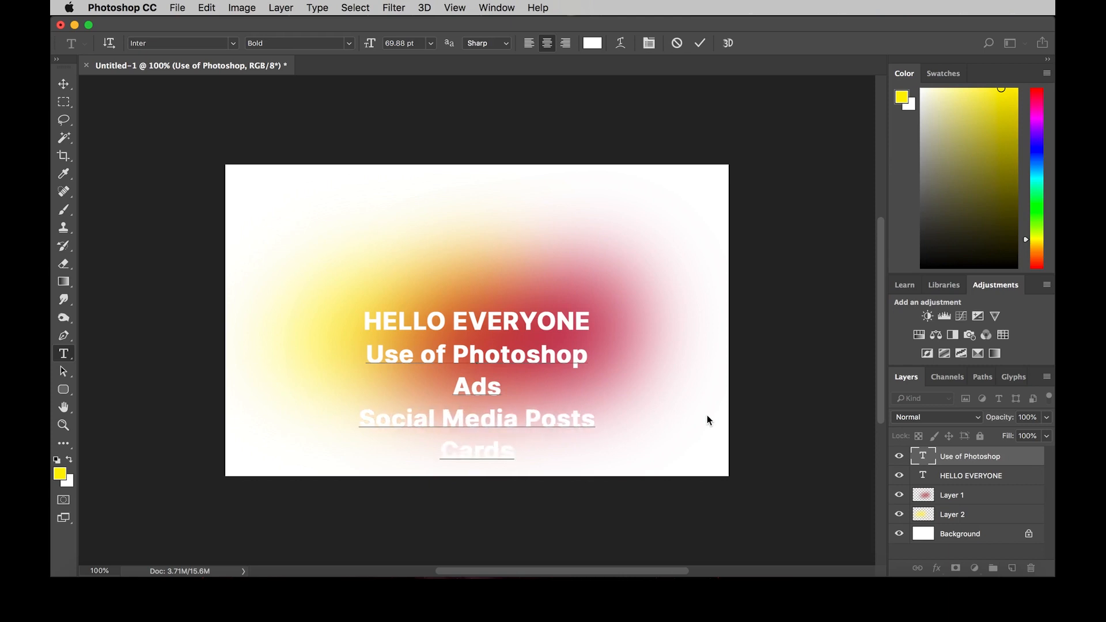
{"action": "type", "text": " Websites Movi"}
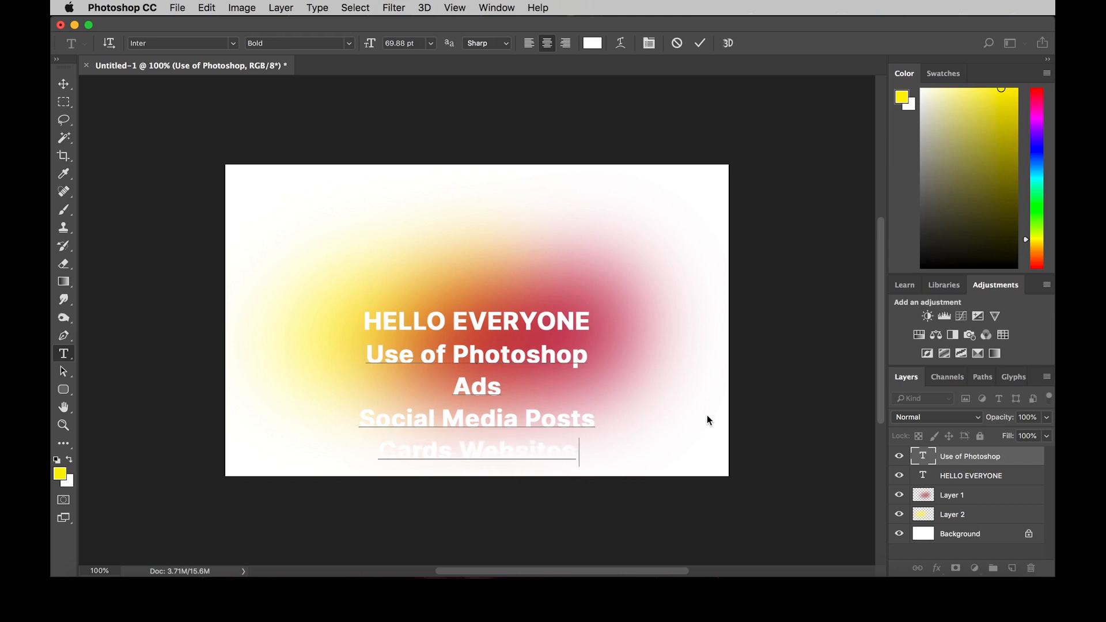
Step: Extend the last line to "Cards Websites Mobile", commit the text, and delete the whole "Use of Photoshop" text layer
{"action": "key", "text": "BackSpace"}
{"action": "key", "text": "BackSpace"}
{"action": "type", "text": "bile"}
{"action": "key", "text": "BackSpace"}
{"action": "key", "text": "super+Return"}
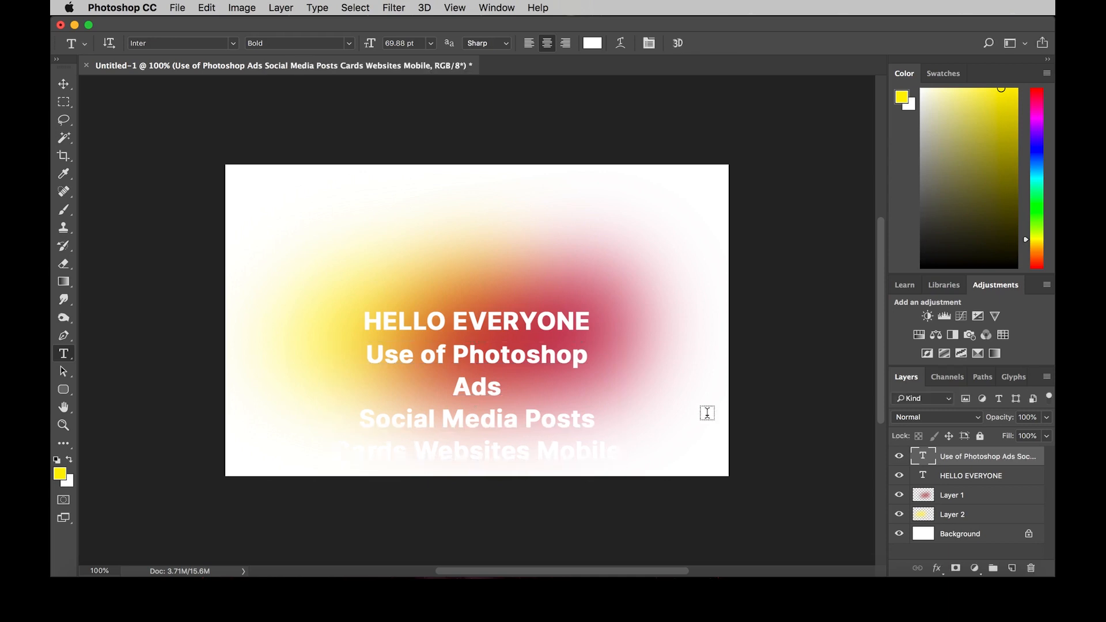
{"action": "key", "text": "v"}
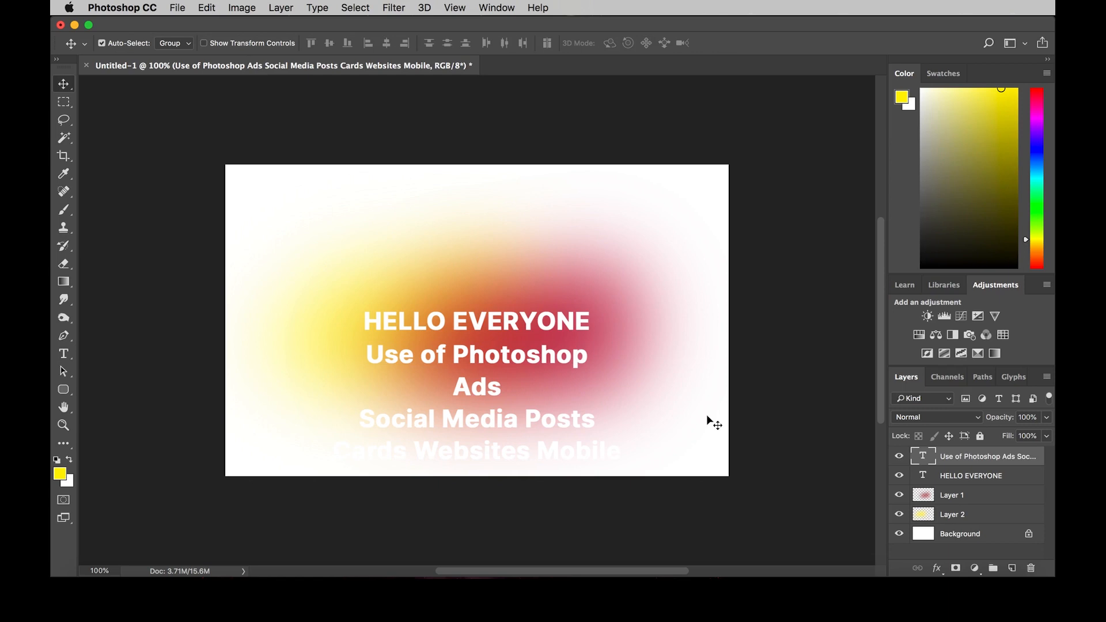
{"action": "key", "text": "BackSpace"}
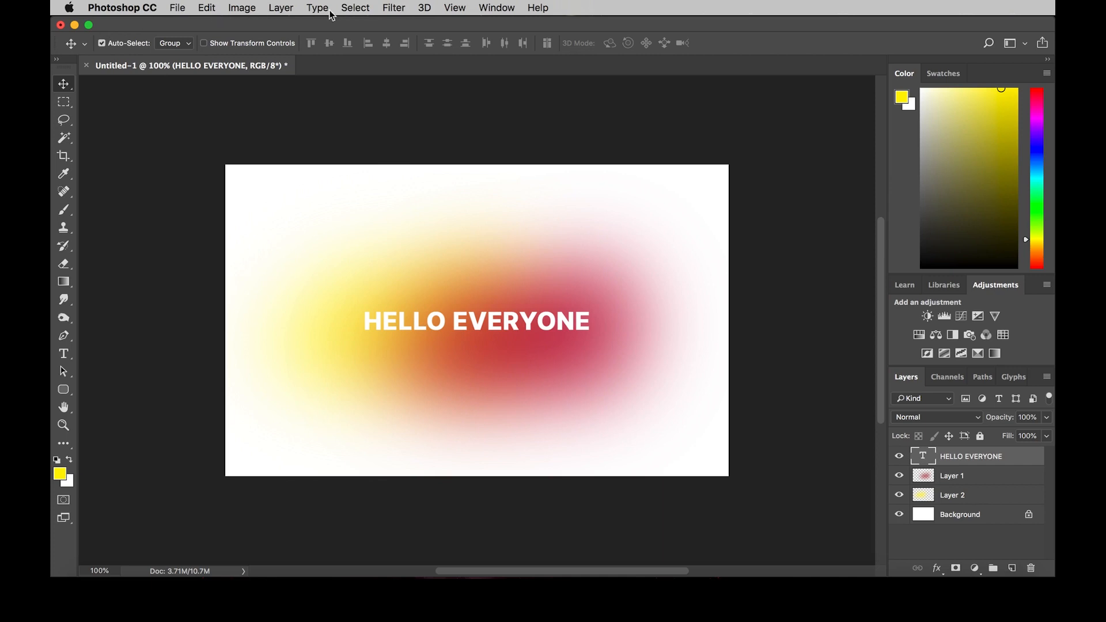
Step: Look through the available file, edit, image, layer, filter and help commands without running any
{"action": "left_click", "coordinate": [178, 11]}
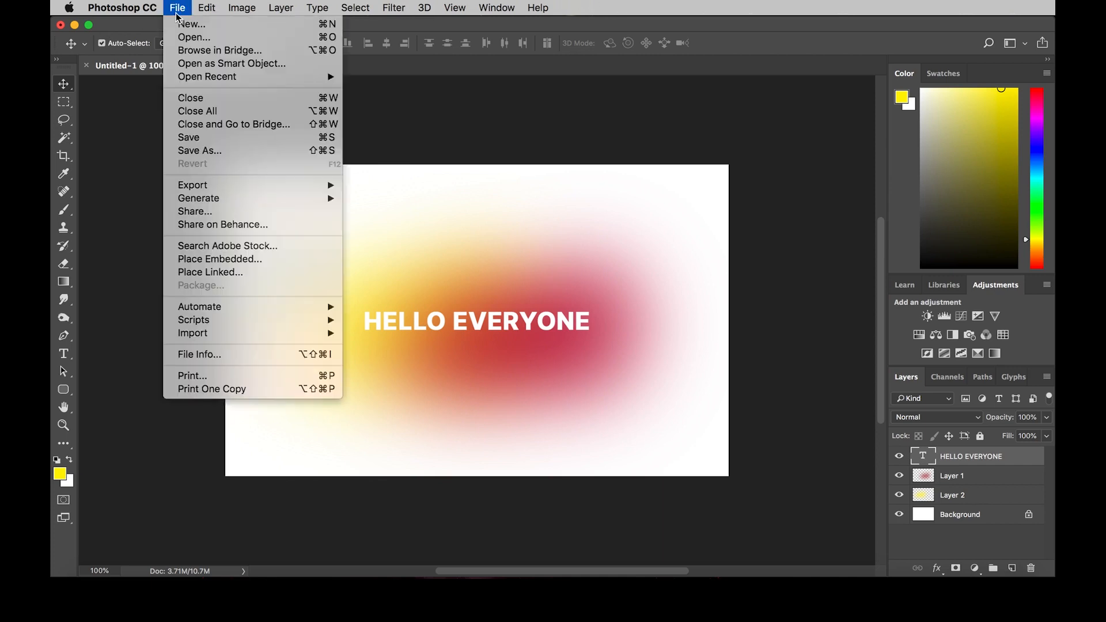
{"action": "left_click", "coordinate": [177, 11]}
{"action": "left_click", "coordinate": [207, 8]}
{"action": "mouse_move", "coordinate": [239, 12]}
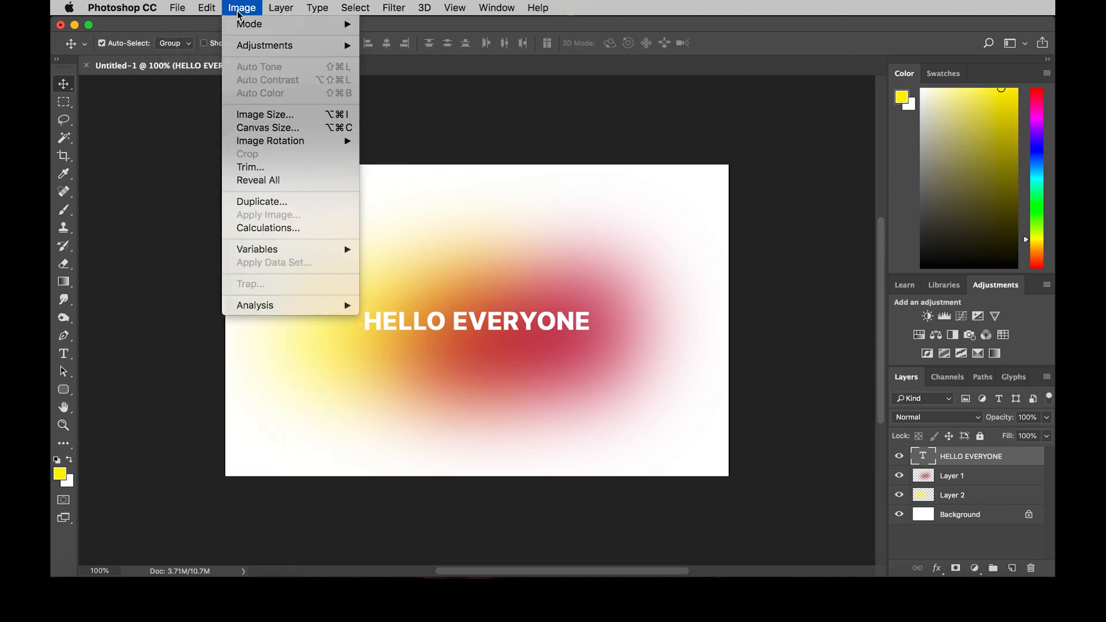
{"action": "mouse_move", "coordinate": [274, 11]}
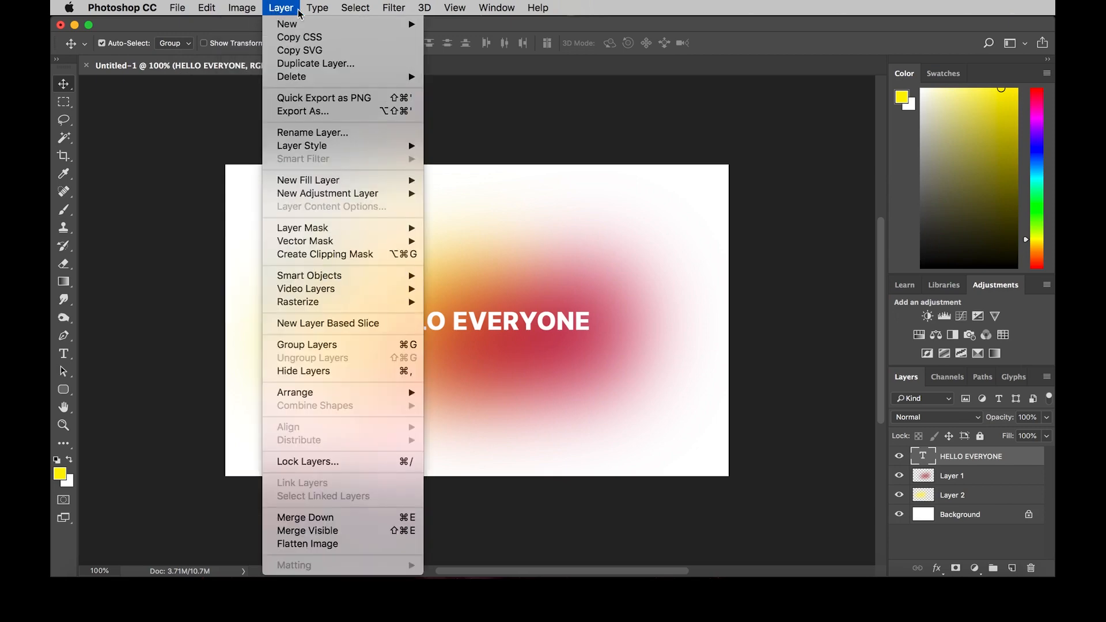
{"action": "mouse_move", "coordinate": [390, 10]}
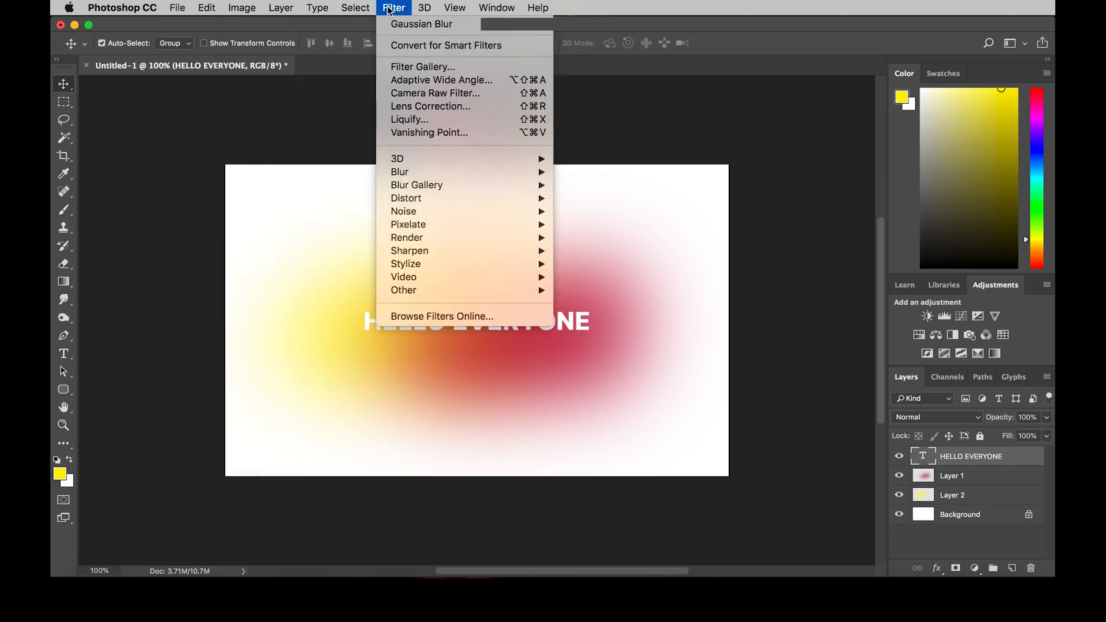
{"action": "mouse_move", "coordinate": [566, 16]}
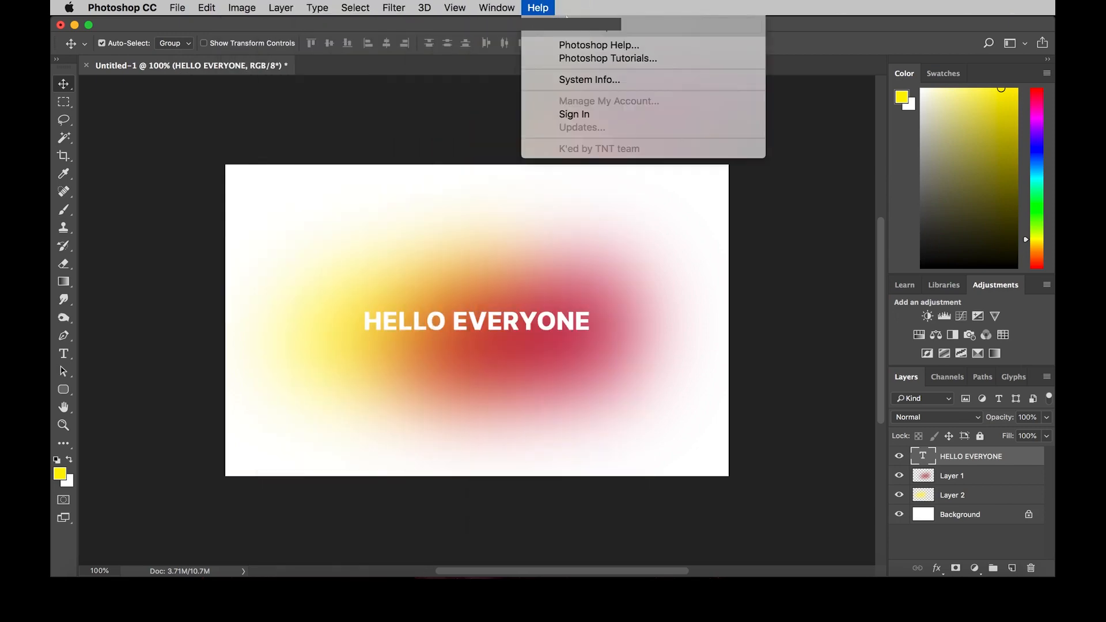
{"action": "left_click", "coordinate": [349, 112]}
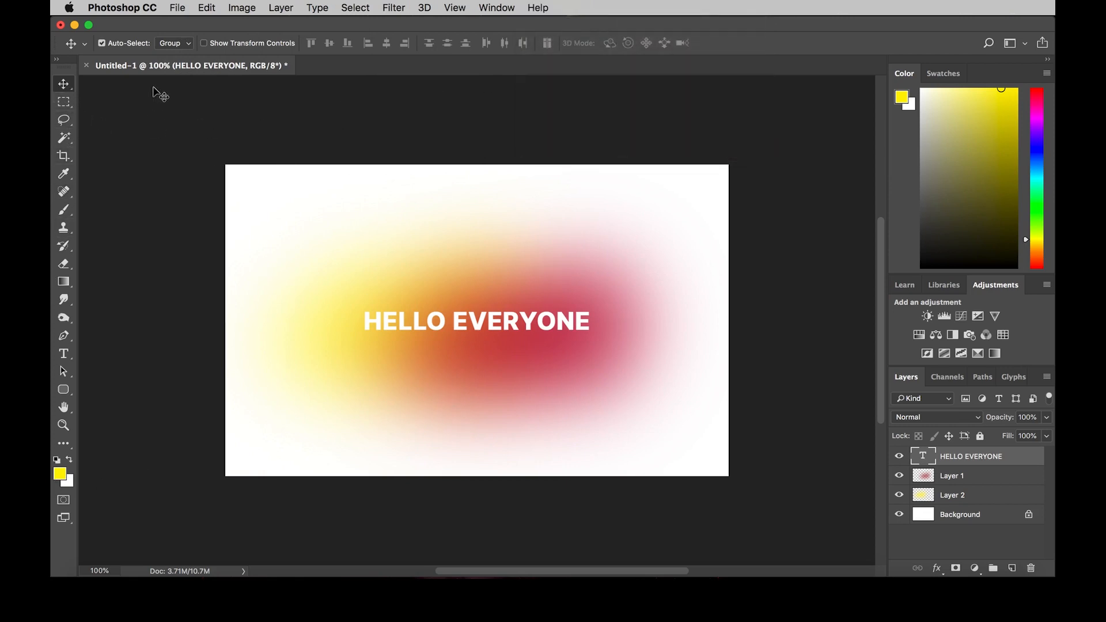
Step: Examine the option settings of the Rectangular Marquee, Move and Lasso tools
{"action": "left_click", "coordinate": [68, 107]}
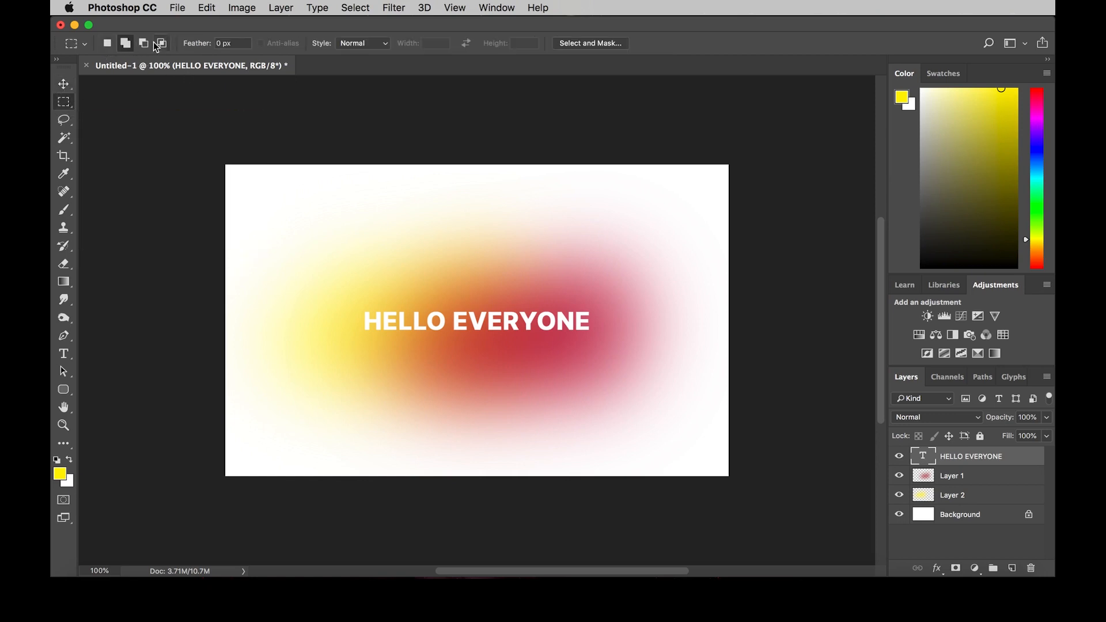
{"action": "left_click", "coordinate": [64, 86]}
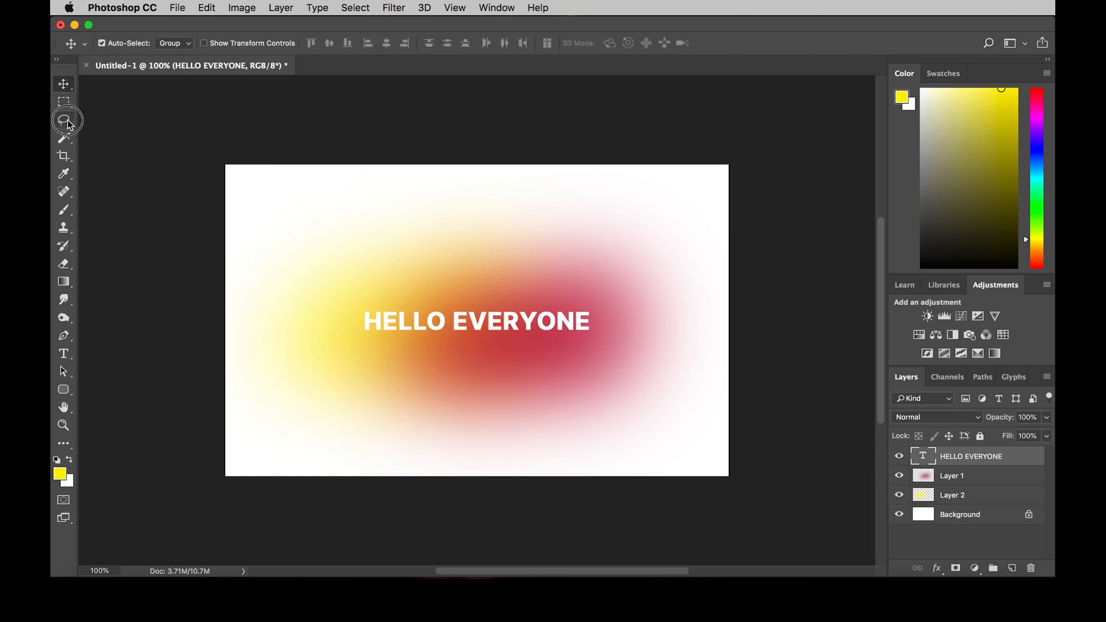
{"action": "left_click", "coordinate": [67, 122]}
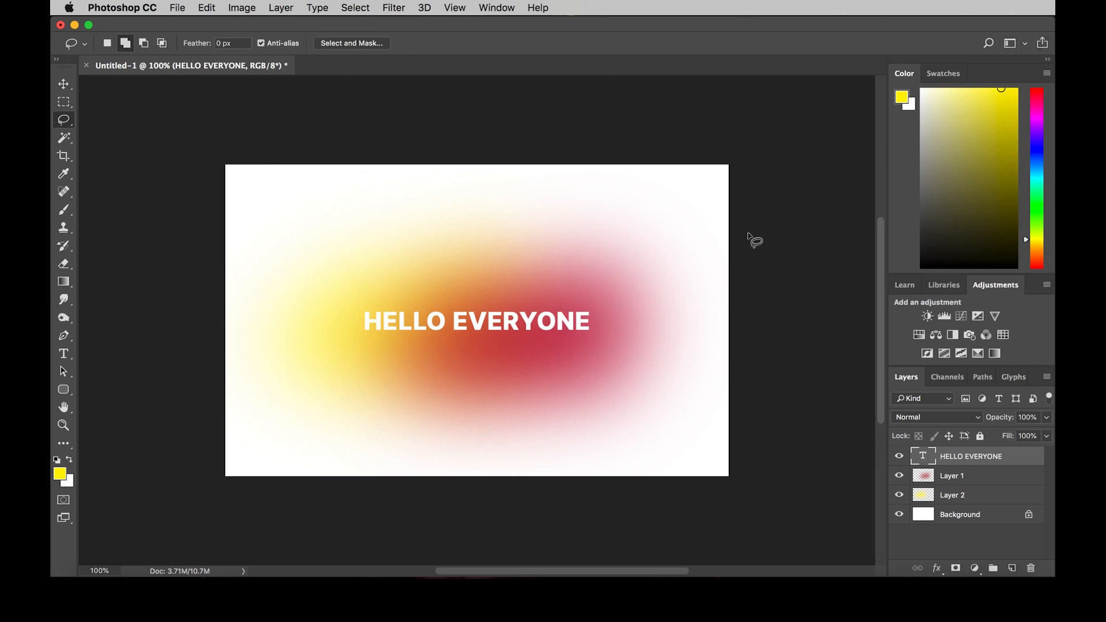
Step: Look through Swatches, Learn, Libraries, Adjustments, Channels, Paths and Glyphs, and return to the layer list
{"action": "left_click", "coordinate": [950, 77]}
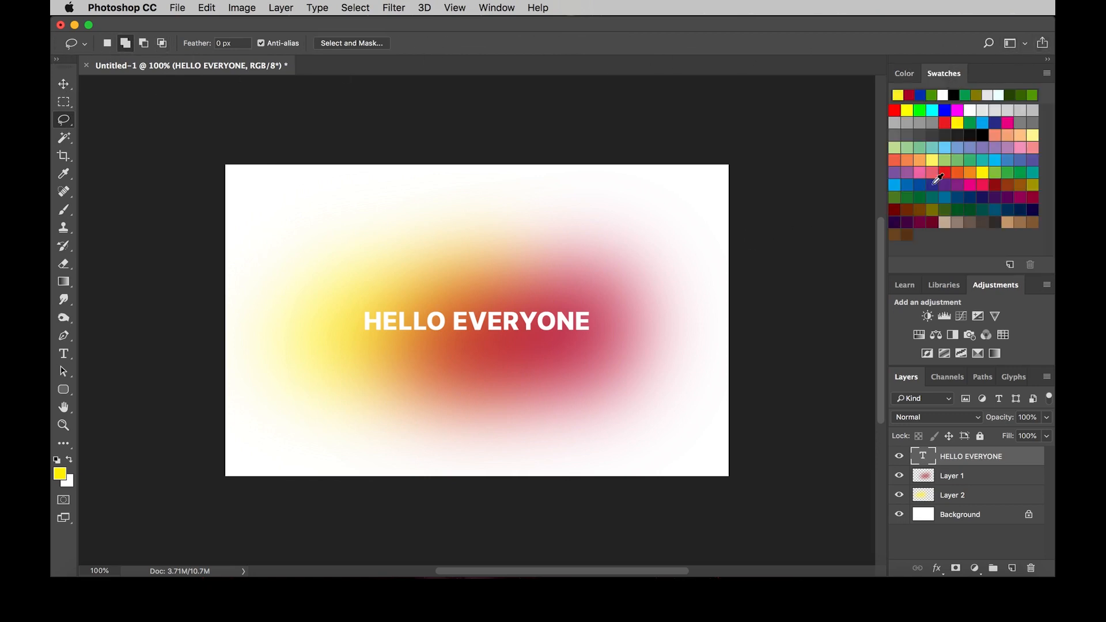
{"action": "left_click", "coordinate": [905, 285]}
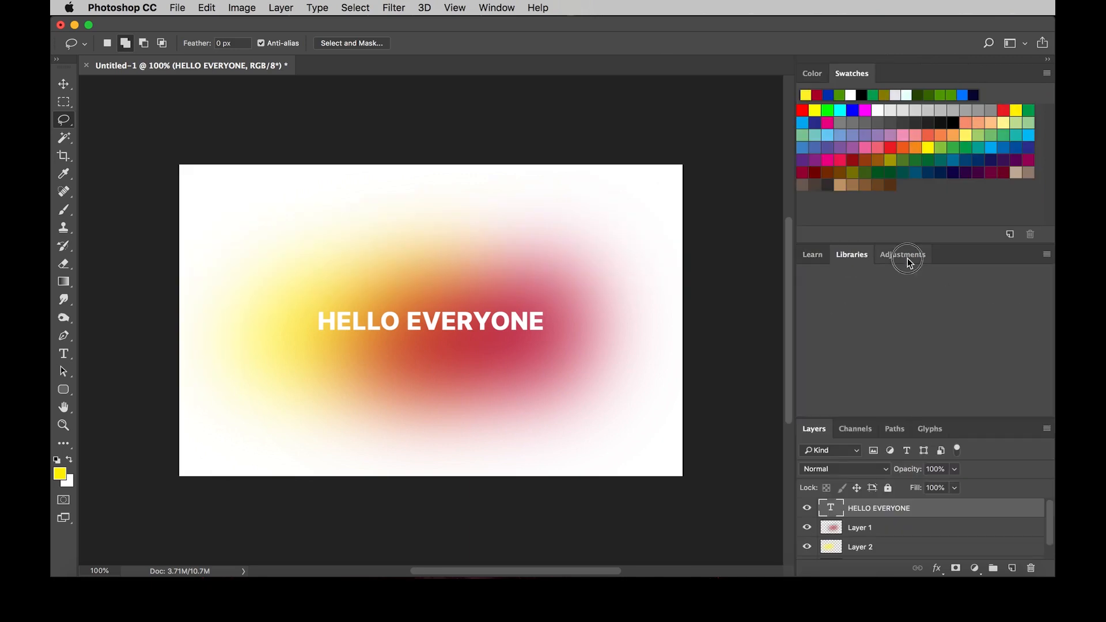
{"action": "left_click", "coordinate": [903, 254]}
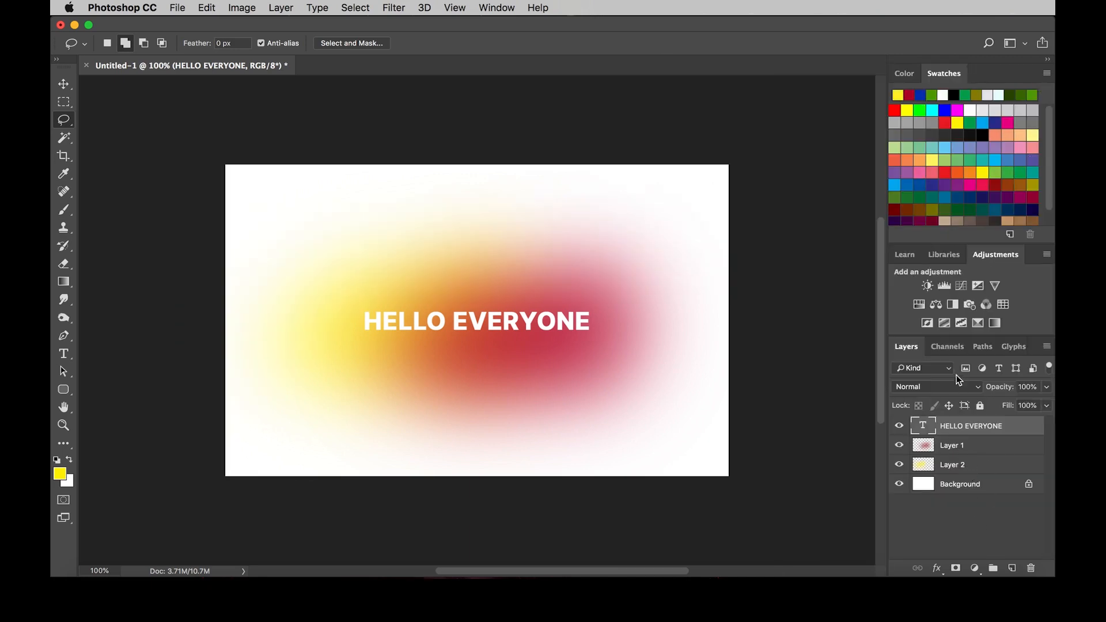
{"action": "left_click", "coordinate": [947, 348]}
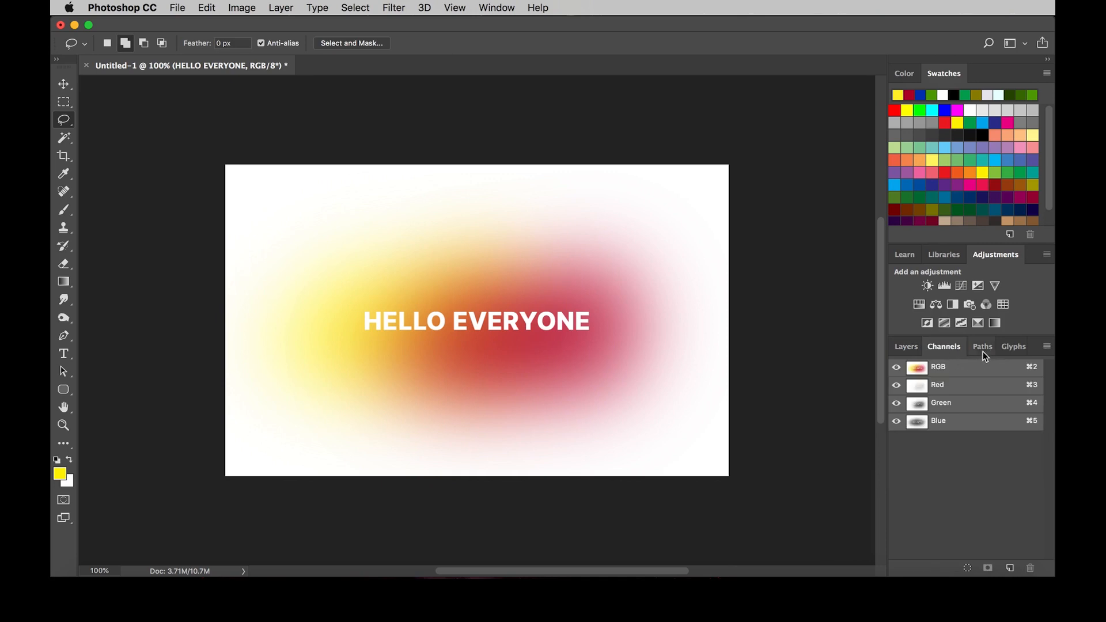
{"action": "left_click", "coordinate": [982, 348]}
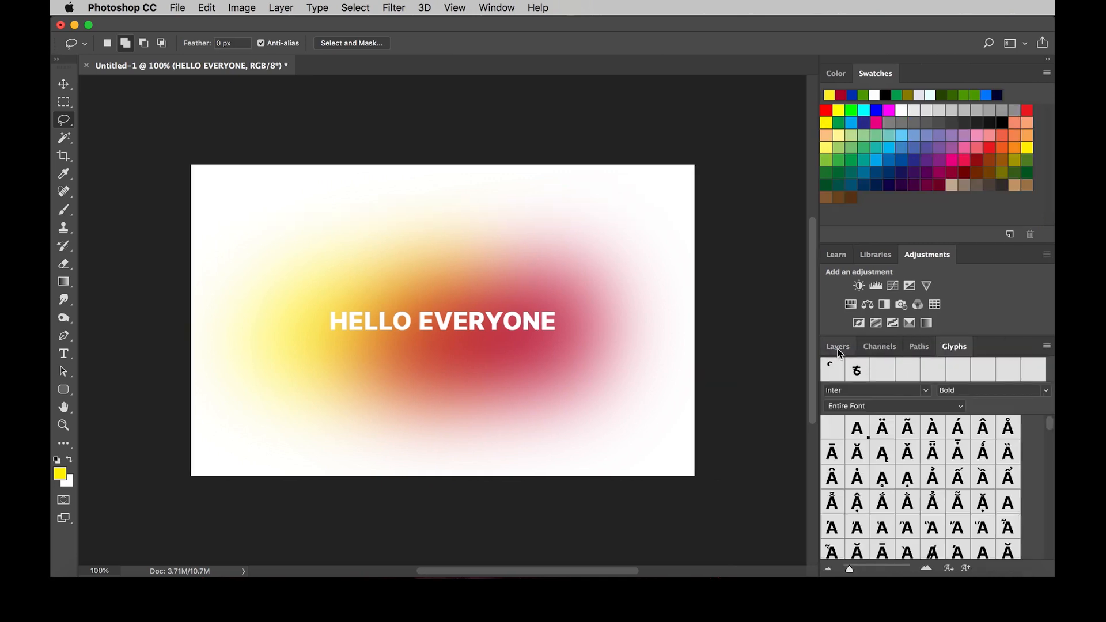
{"action": "left_click", "coordinate": [838, 348]}
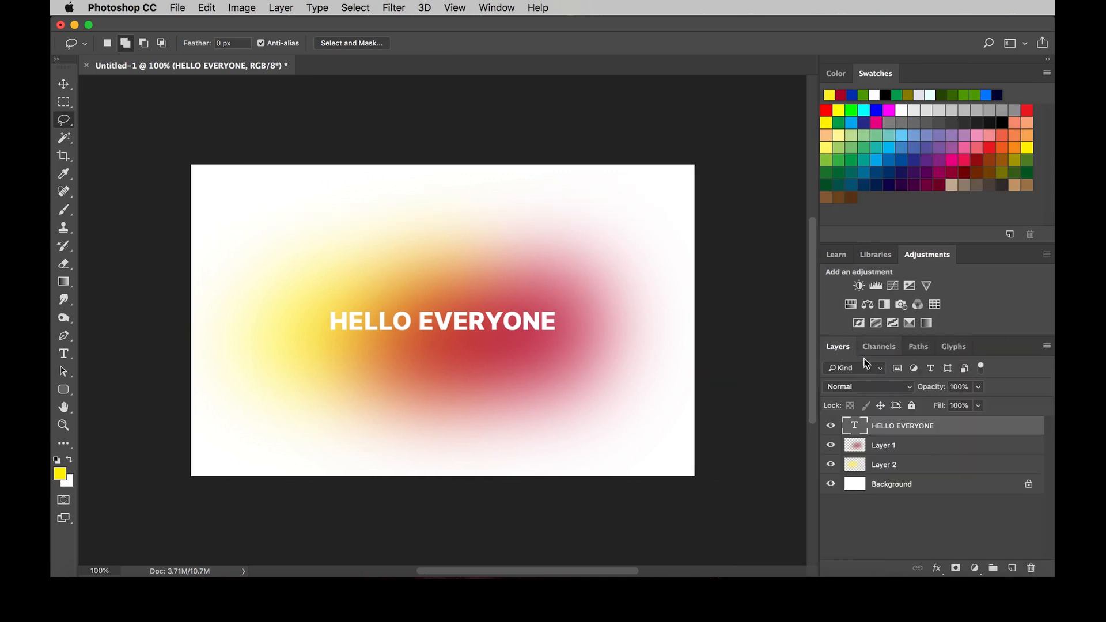
Step: View the Learn tutorials and Libraries, and collapse the whole column of panels to icons
{"action": "left_click", "coordinate": [838, 255]}
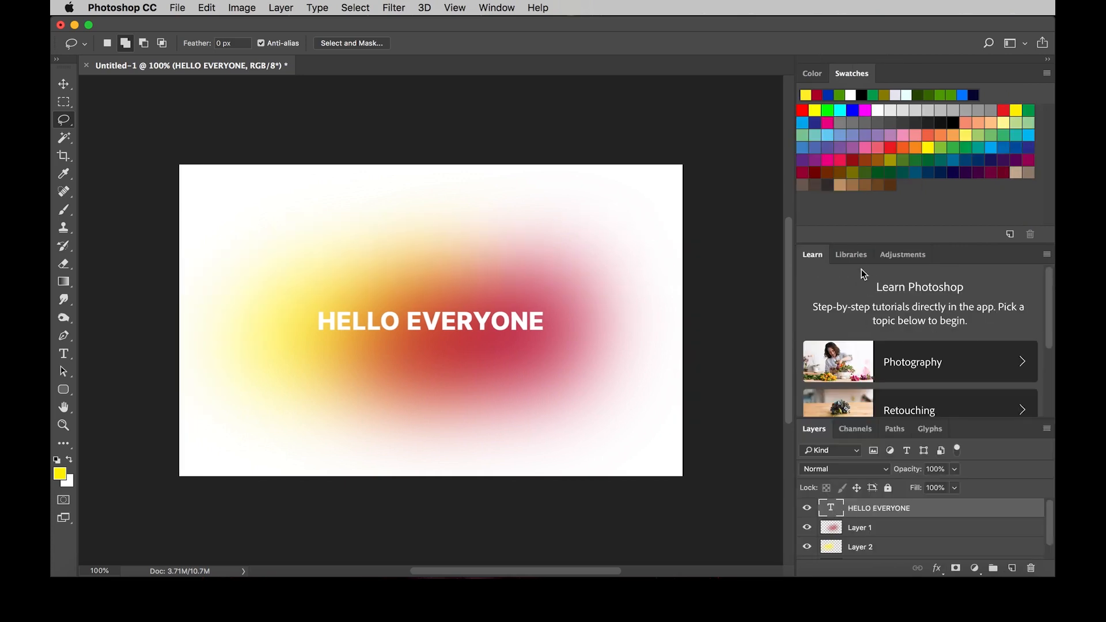
{"action": "left_click", "coordinate": [856, 254]}
{"action": "left_click", "coordinate": [817, 259]}
{"action": "left_click", "coordinate": [1047, 61]}
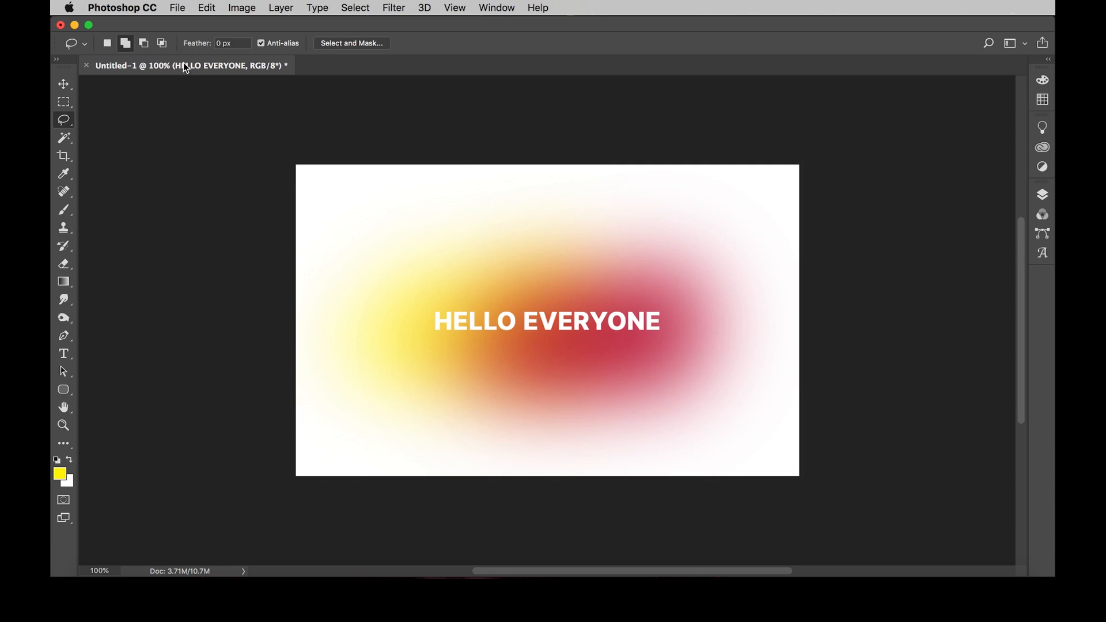
Step: Start a new document and look through the recently used document sizes
{"action": "left_click", "coordinate": [178, 8]}
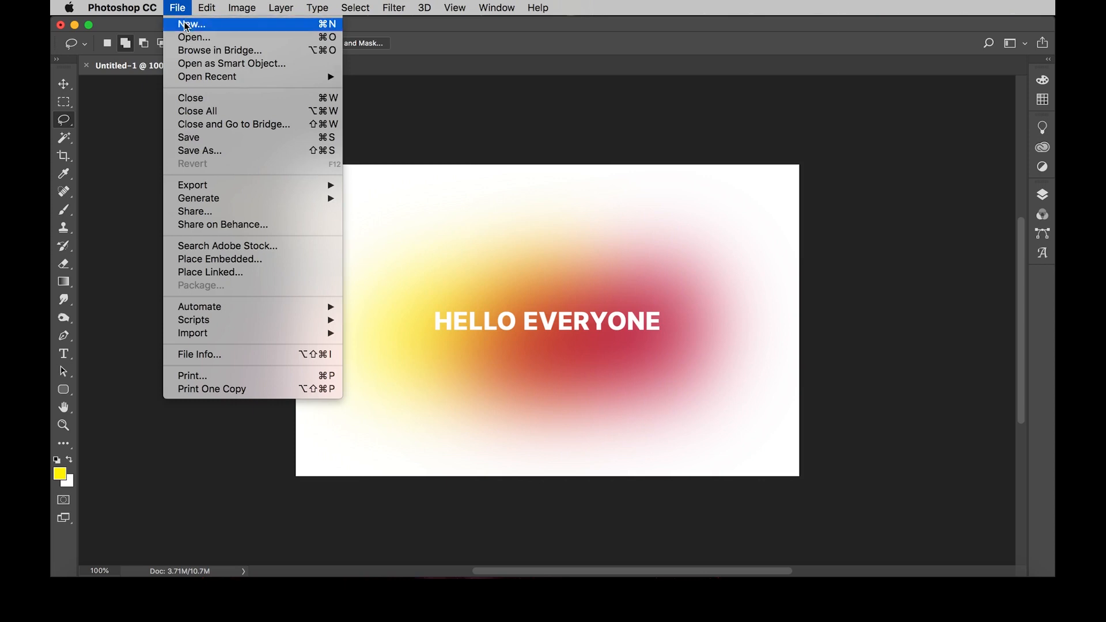
{"action": "left_click", "coordinate": [187, 26]}
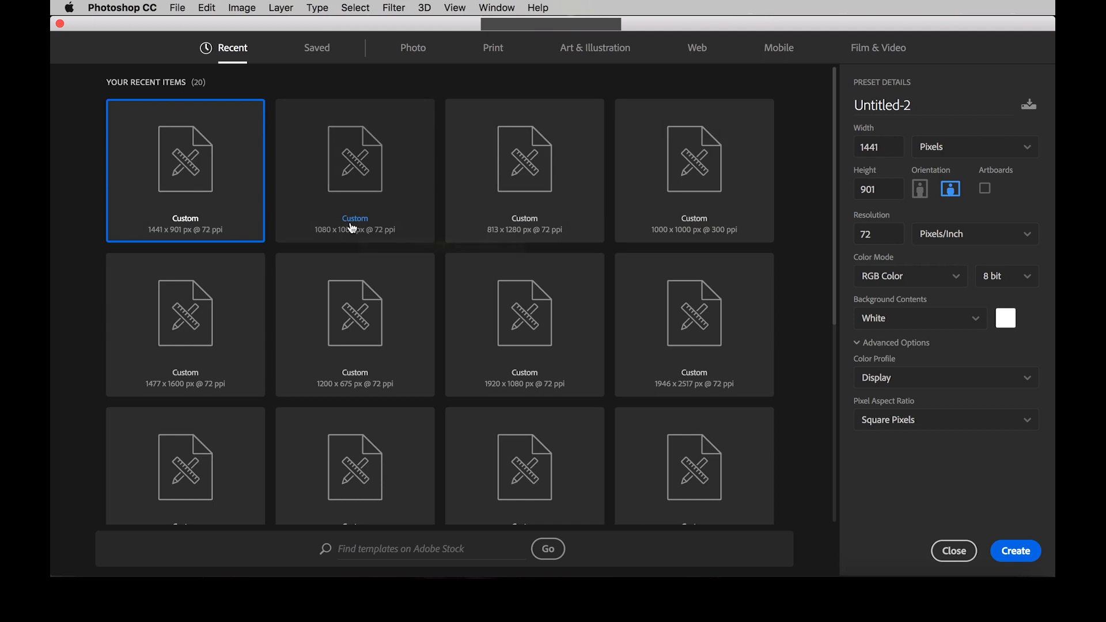
{"action": "scroll", "coordinate": [380, 368], "scroll_direction": "down", "scroll_amount": 3}
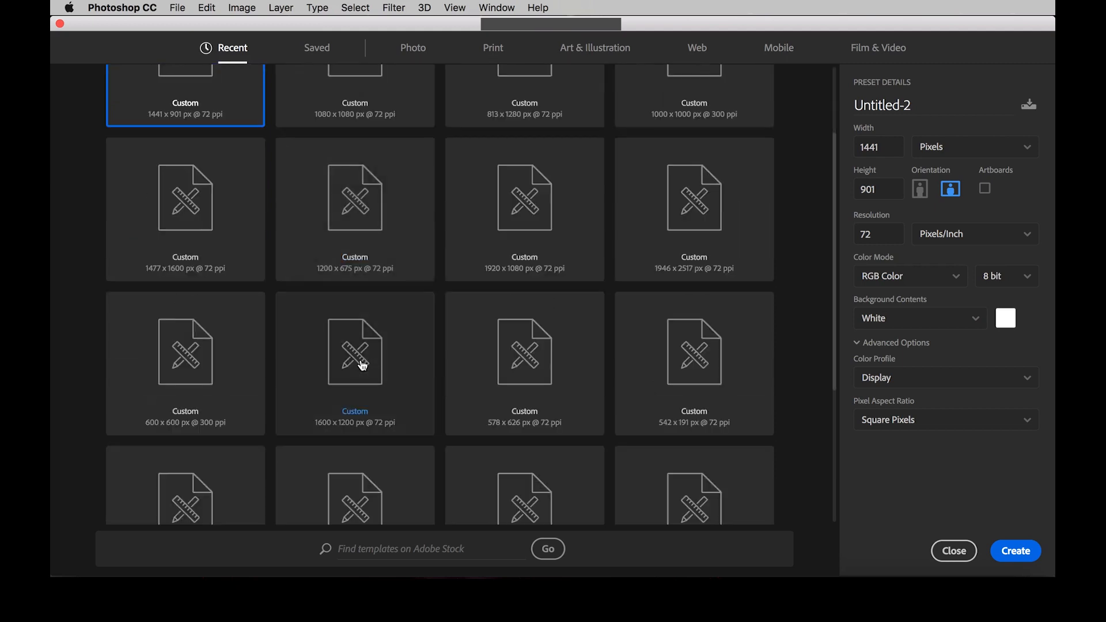
{"action": "scroll", "coordinate": [368, 366], "scroll_direction": "up", "scroll_amount": 3}
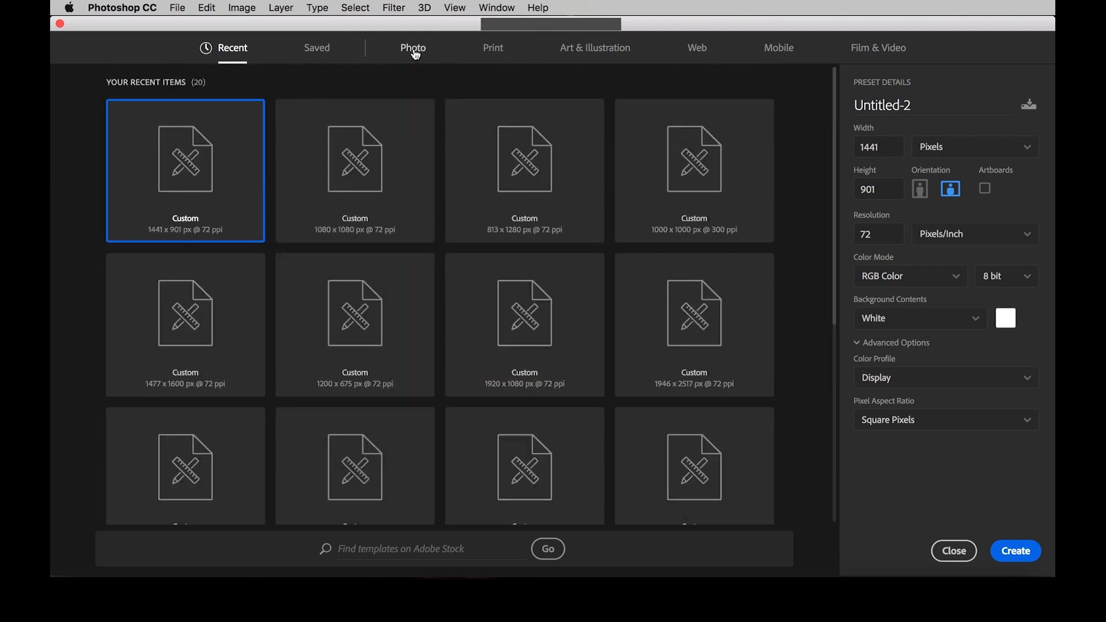
Step: Browse the blank document presets for Print, Art & Illustration, Web, Mobile and Film & Video
{"action": "left_click", "coordinate": [332, 48]}
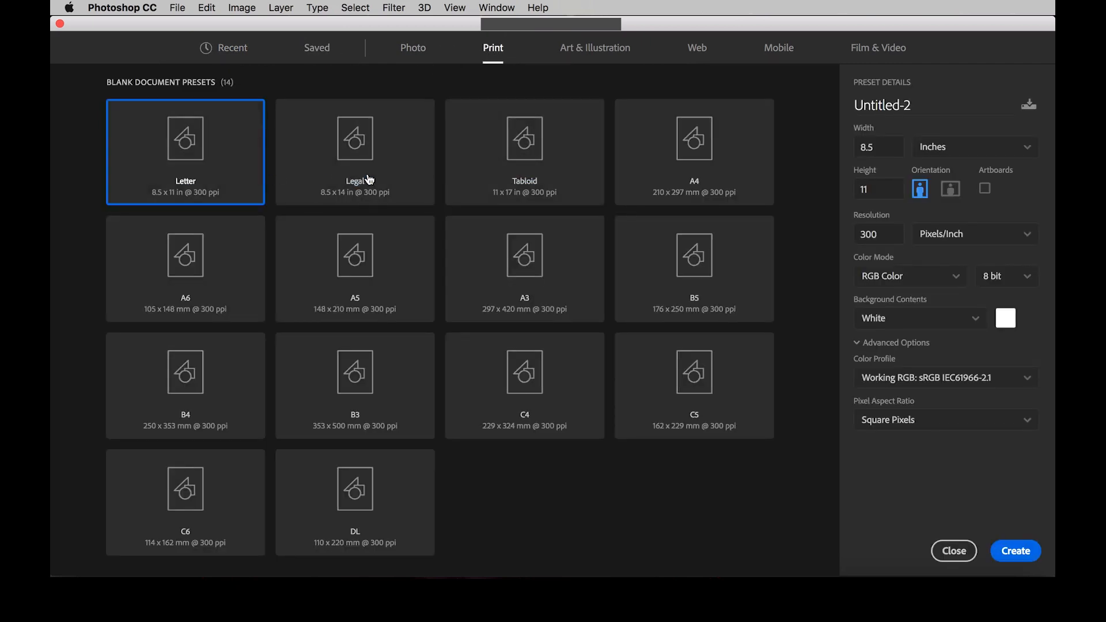
{"action": "left_click", "coordinate": [588, 48]}
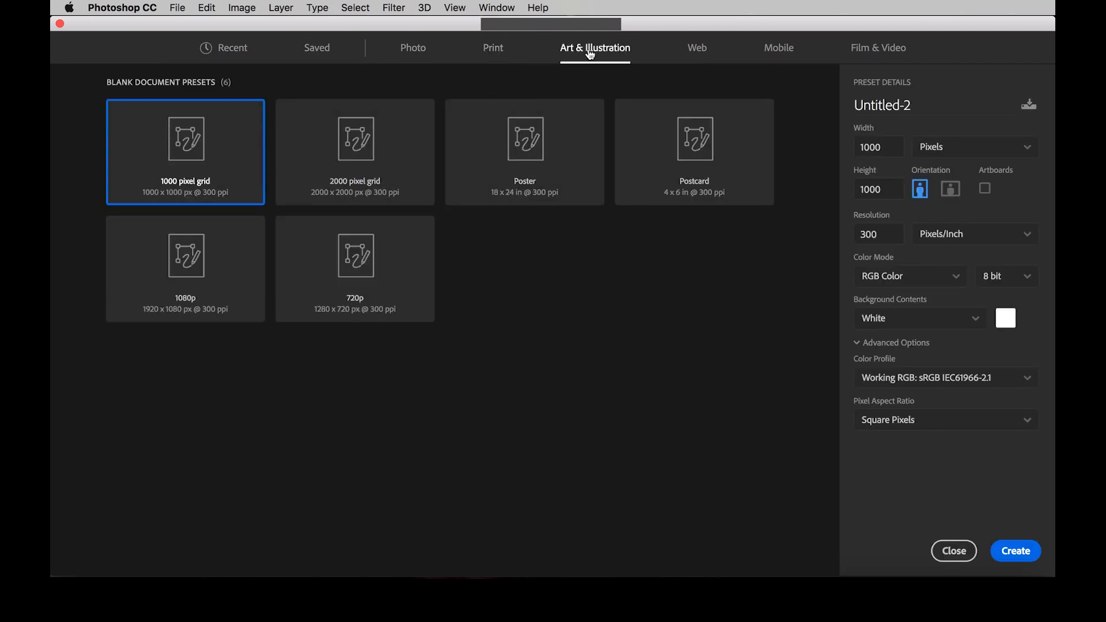
{"action": "left_click", "coordinate": [705, 53]}
{"action": "left_click", "coordinate": [780, 51]}
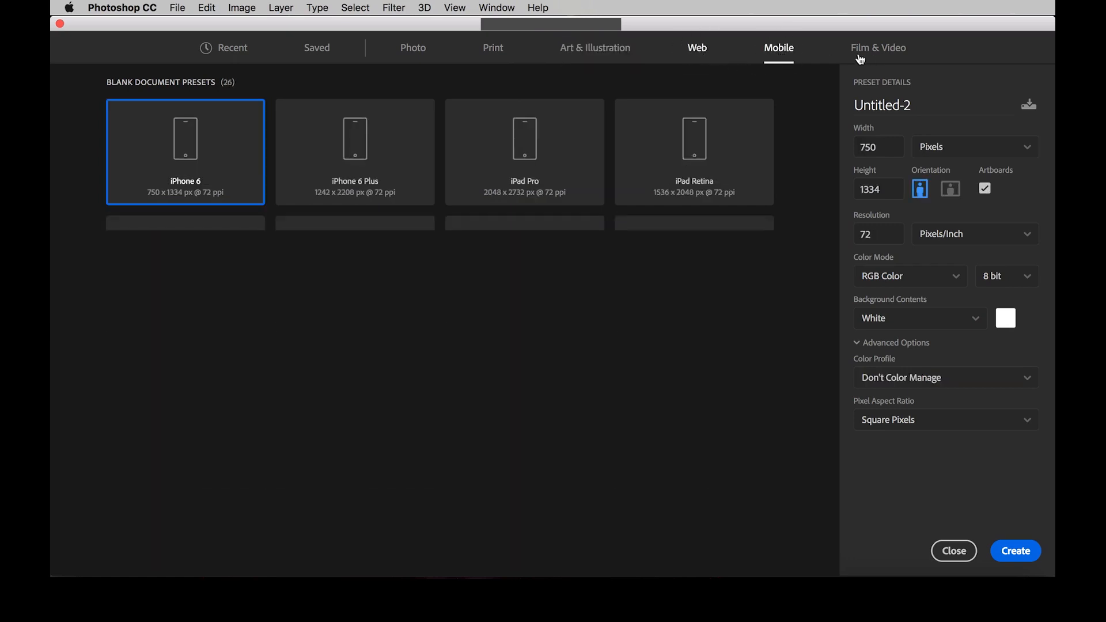
{"action": "left_click", "coordinate": [880, 52]}
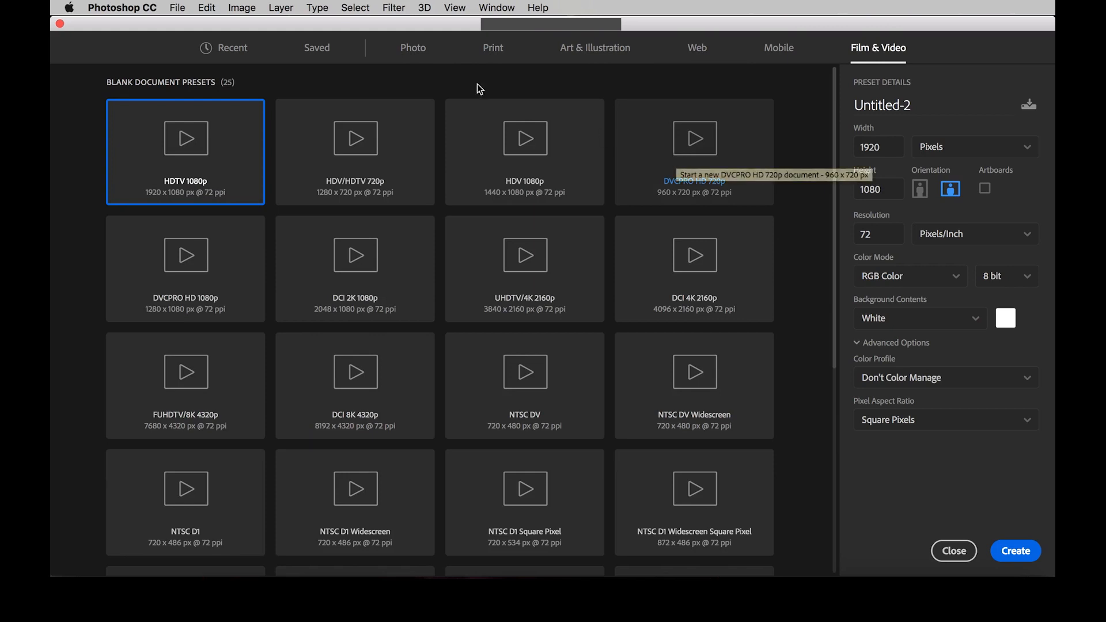
Step: Set the new document's width and height to 1000 pixels each
{"action": "double_click", "coordinate": [880, 149]}
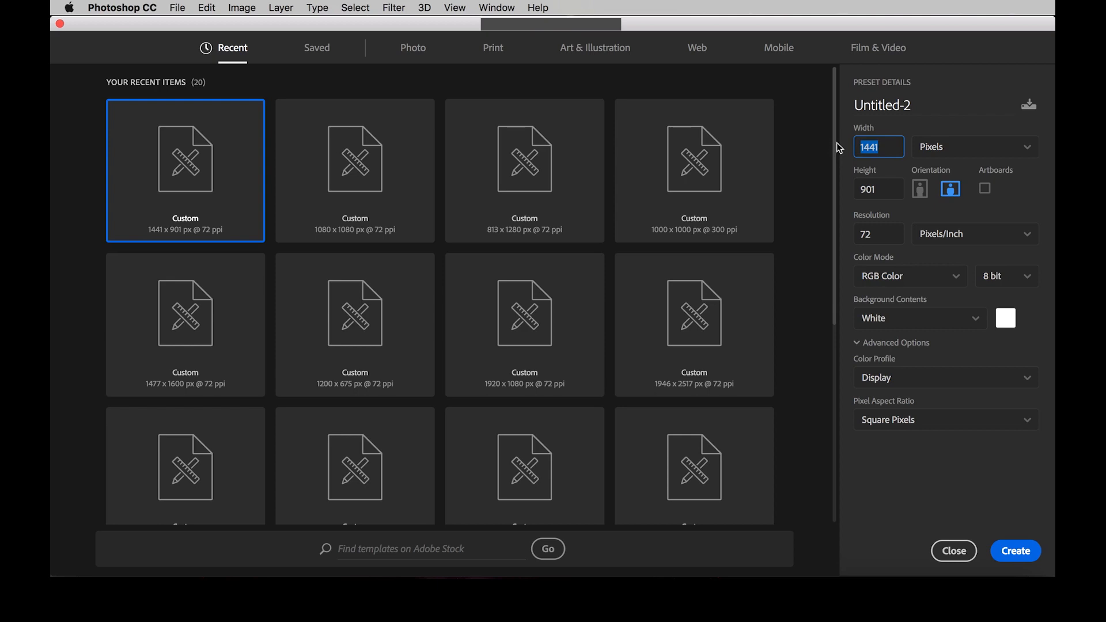
{"action": "type", "text": "1000"}
{"action": "key", "text": "Tab"}
{"action": "type", "text": "1000"}
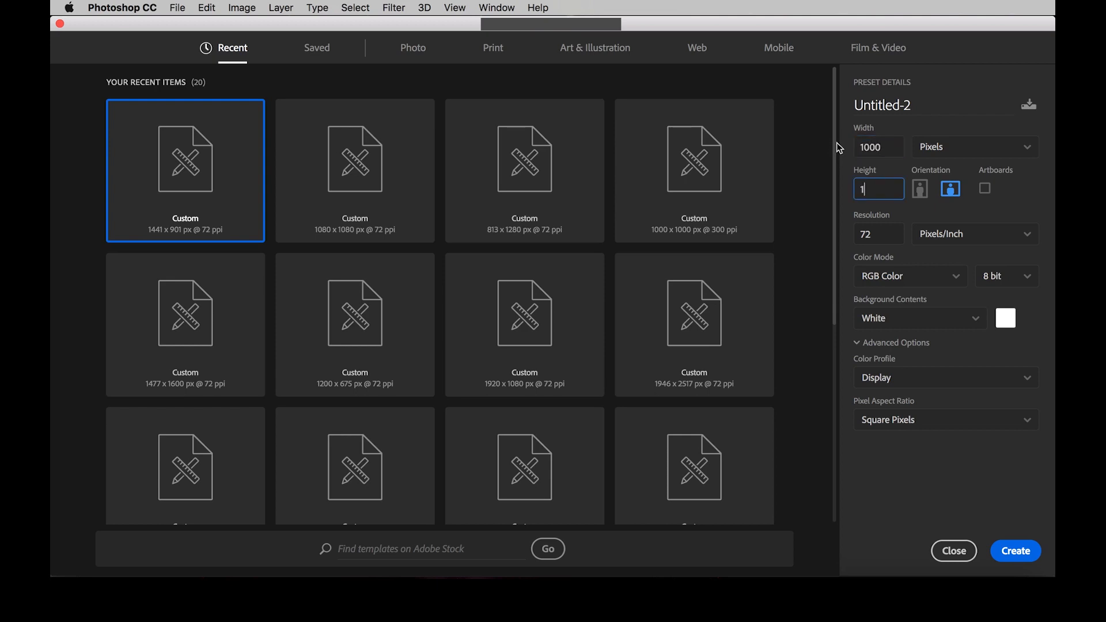
{"action": "key", "text": "Tab"}
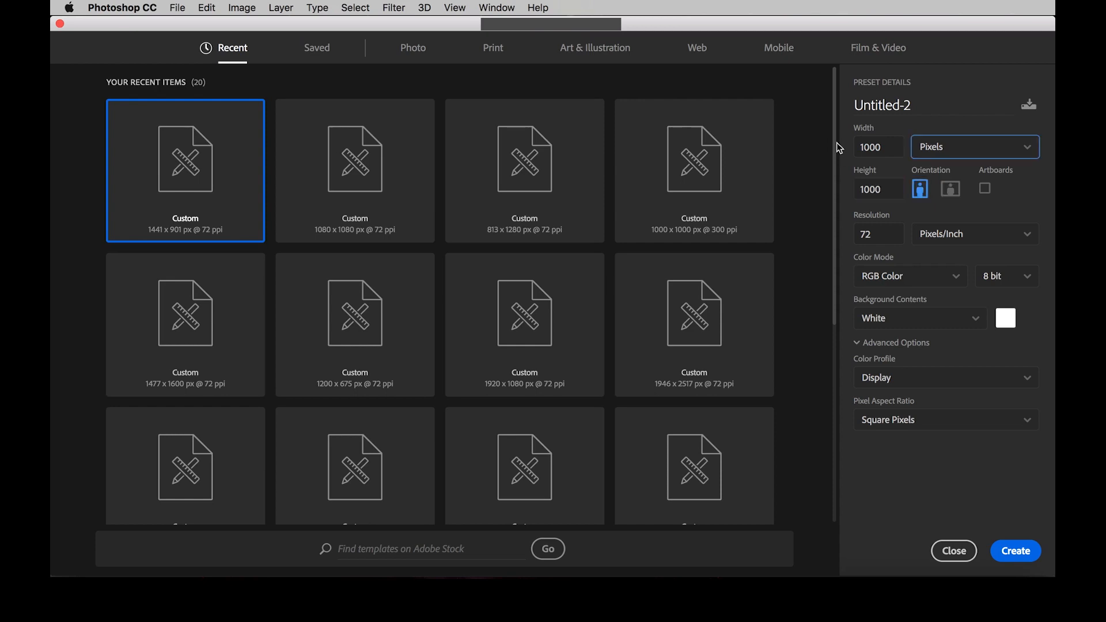
Step: Try inches as the document's size unit and switch back to pixels
{"action": "left_click", "coordinate": [958, 151]}
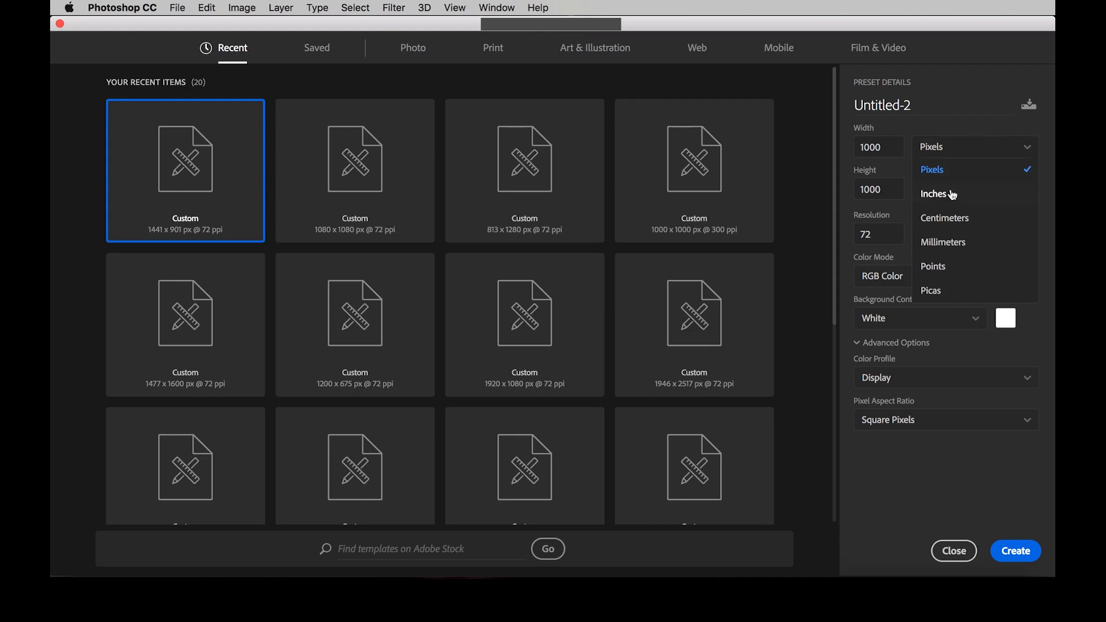
{"action": "left_click", "coordinate": [950, 193]}
{"action": "left_click", "coordinate": [956, 151]}
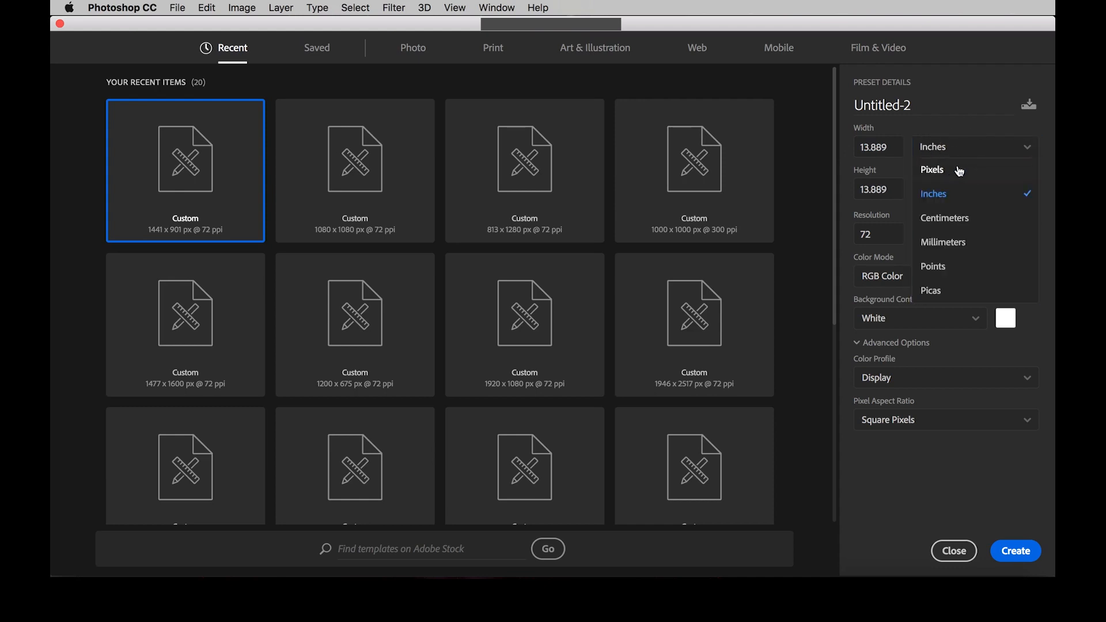
{"action": "left_click", "coordinate": [958, 166]}
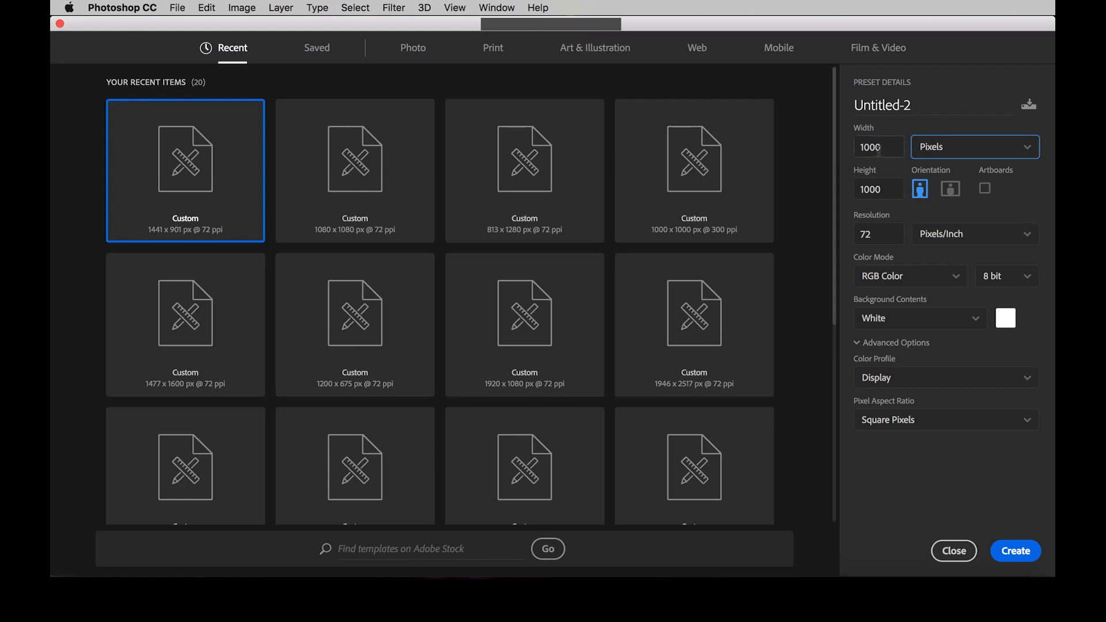
Step: Set the document's resolution to 300 Pixels/Inch
{"action": "double_click", "coordinate": [887, 230]}
{"action": "type", "text": "300"}
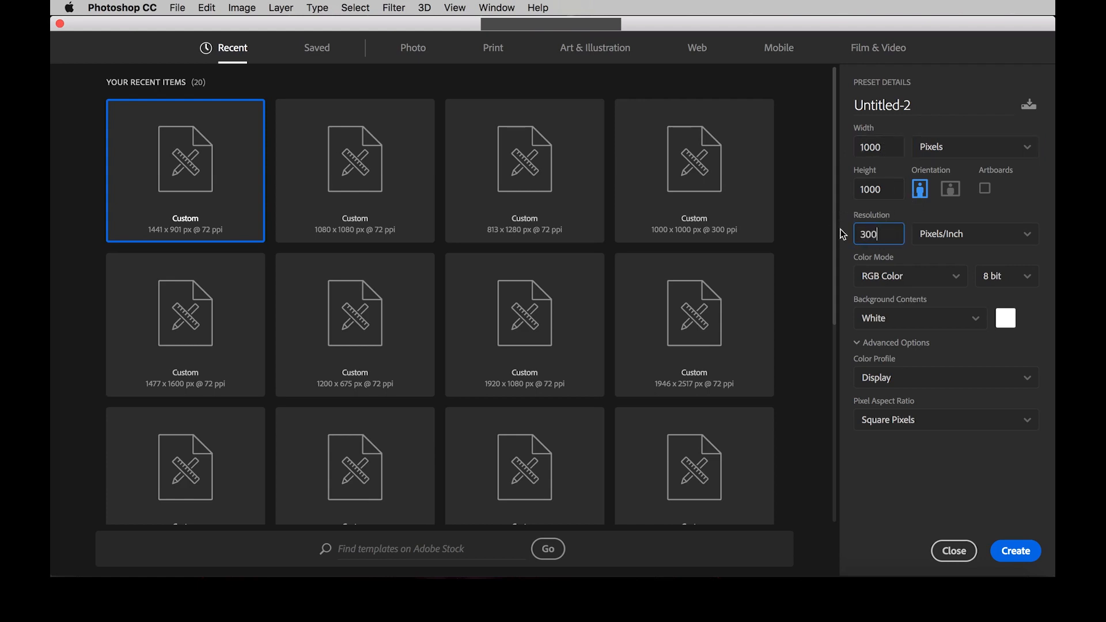
{"action": "key", "text": "Tab"}
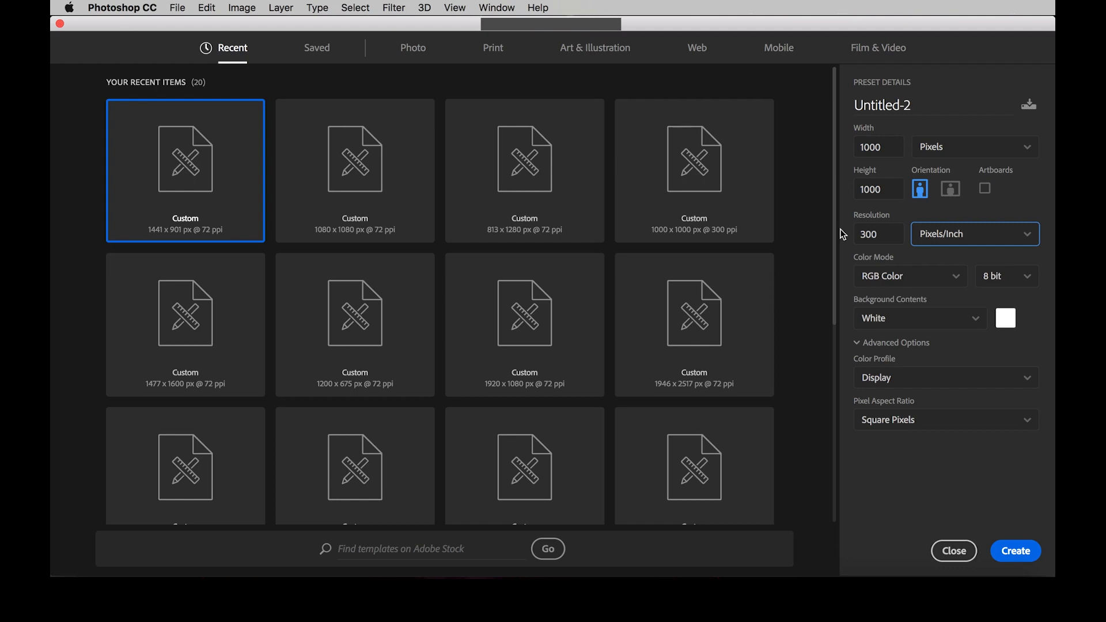
{"action": "left_click", "coordinate": [947, 237]}
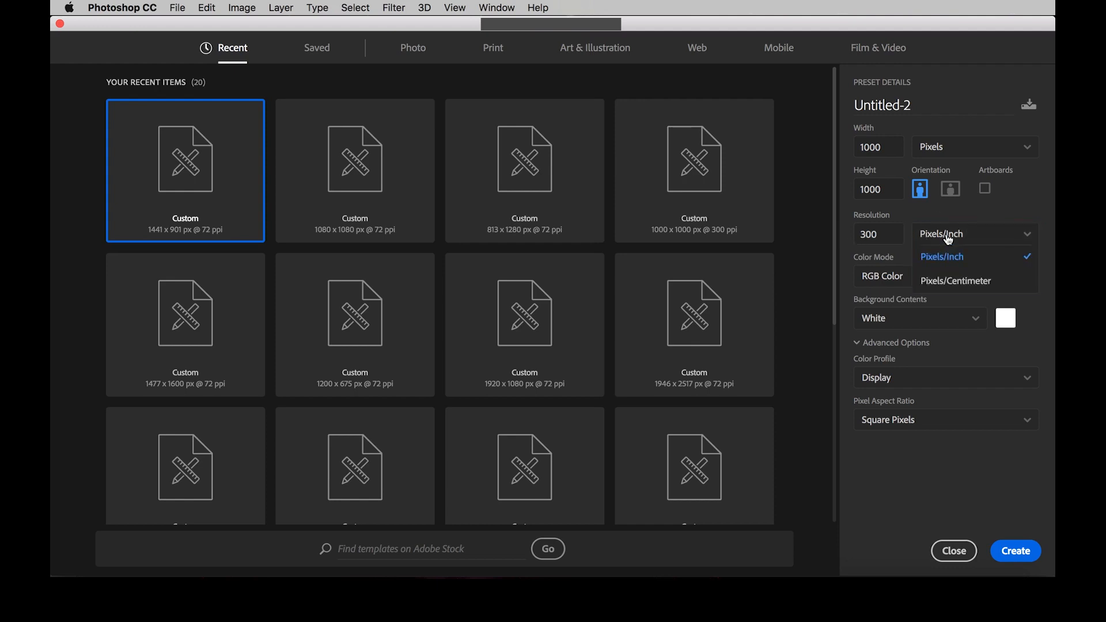
{"action": "left_click", "coordinate": [947, 237]}
{"action": "left_click", "coordinate": [947, 238]}
{"action": "left_click", "coordinate": [974, 259]}
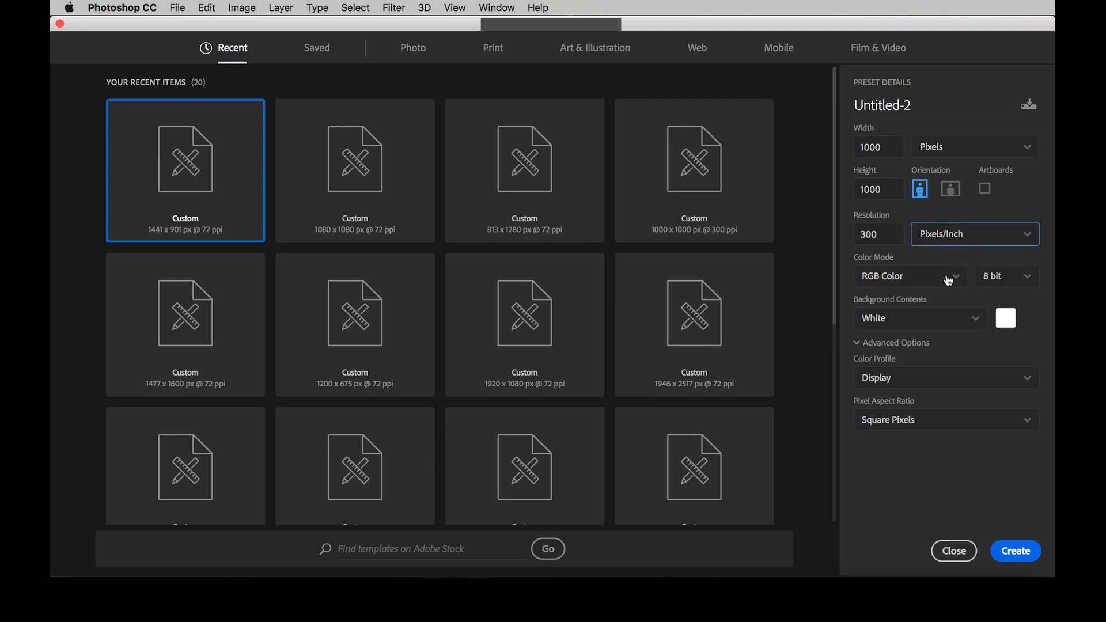
Step: Review the color mode and bit depth choices, keeping RGB Color and 8 bit for the new document
{"action": "left_click", "coordinate": [938, 279]}
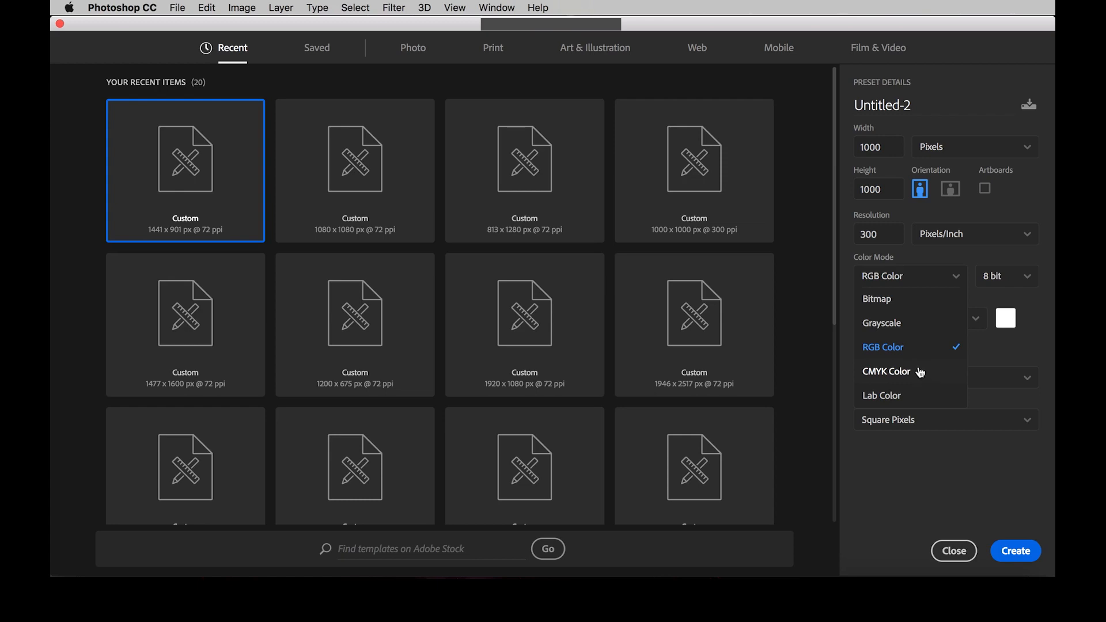
{"action": "left_click", "coordinate": [912, 352]}
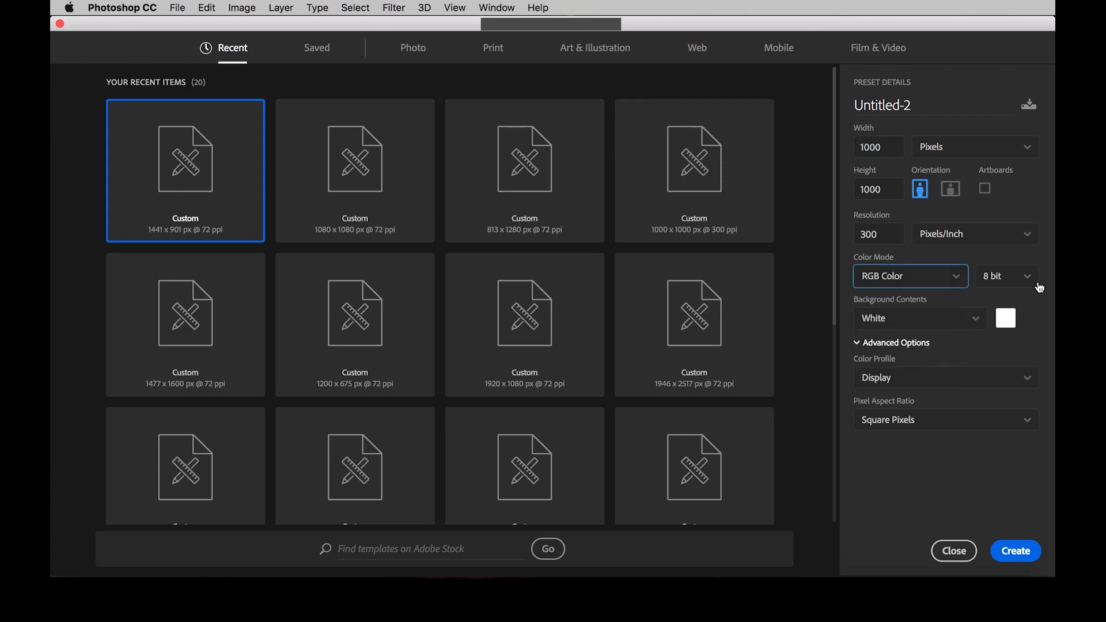
{"action": "left_click", "coordinate": [1018, 282]}
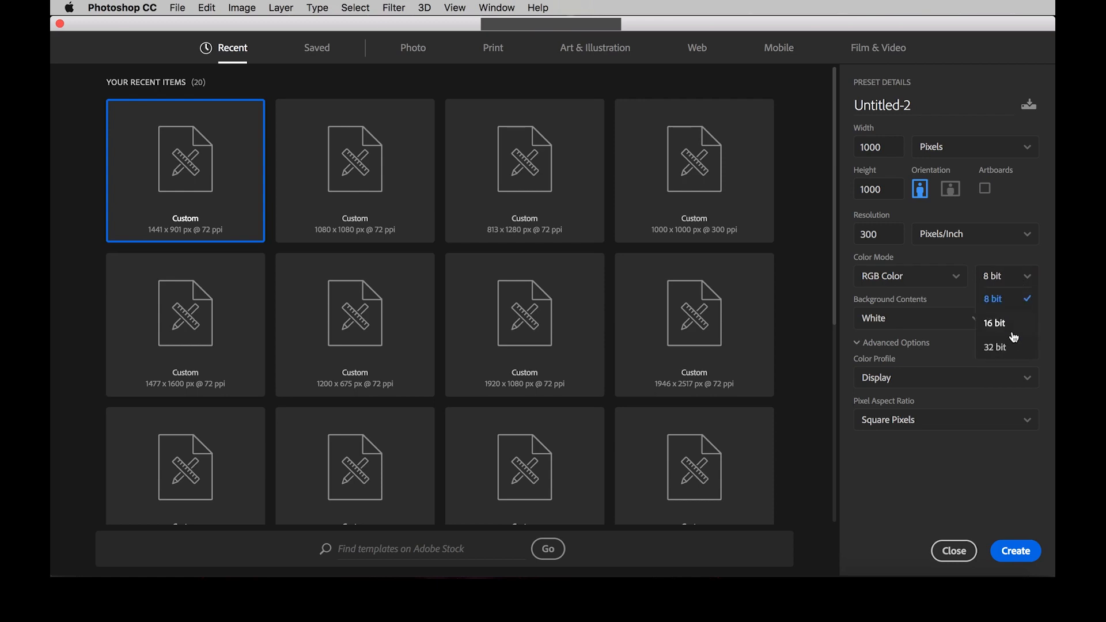
{"action": "left_click", "coordinate": [1015, 279]}
{"action": "left_click", "coordinate": [1017, 280]}
{"action": "left_click", "coordinate": [1008, 348]}
{"action": "left_click", "coordinate": [1004, 277]}
{"action": "left_click", "coordinate": [1010, 300]}
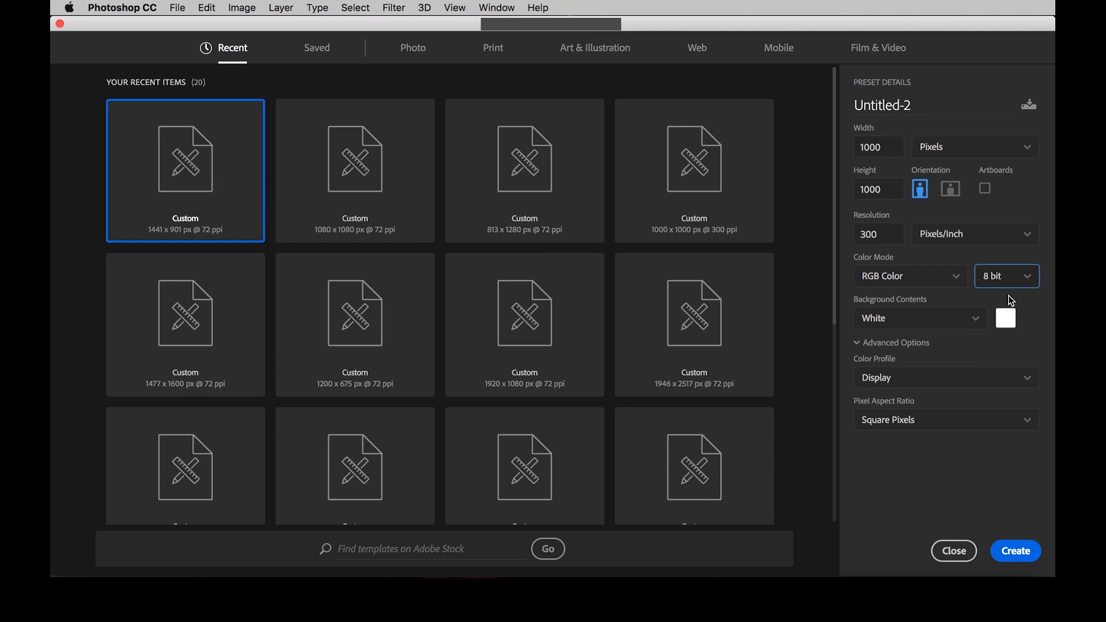
Step: Choose White background contents and the Square Pixels aspect ratio, and create the document
{"action": "left_click", "coordinate": [910, 326]}
{"action": "left_click", "coordinate": [909, 342]}
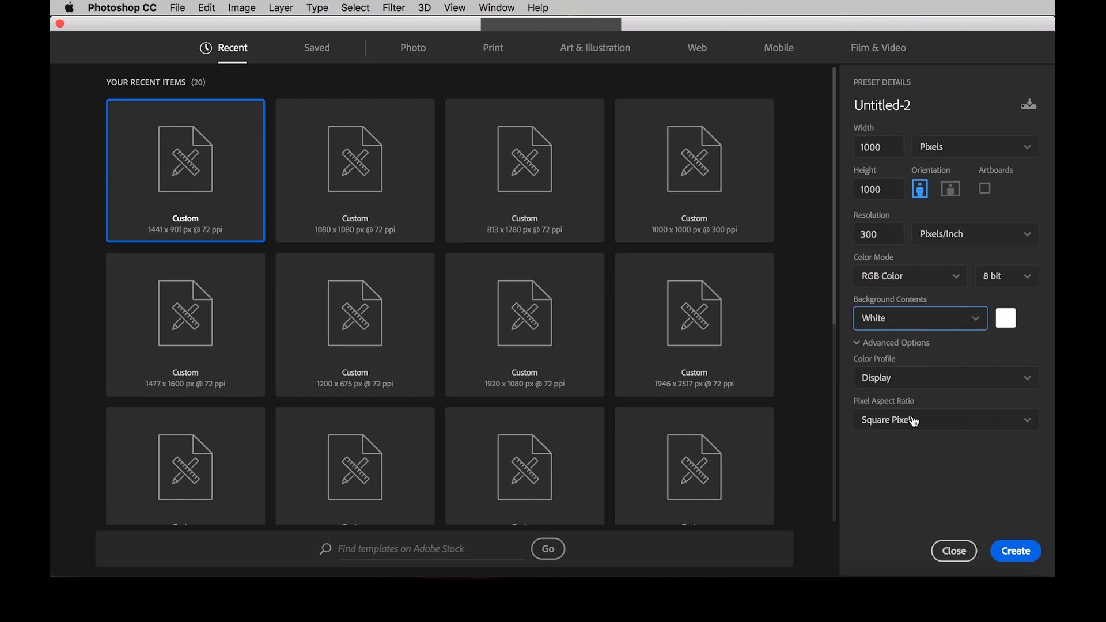
{"action": "left_click", "coordinate": [956, 426]}
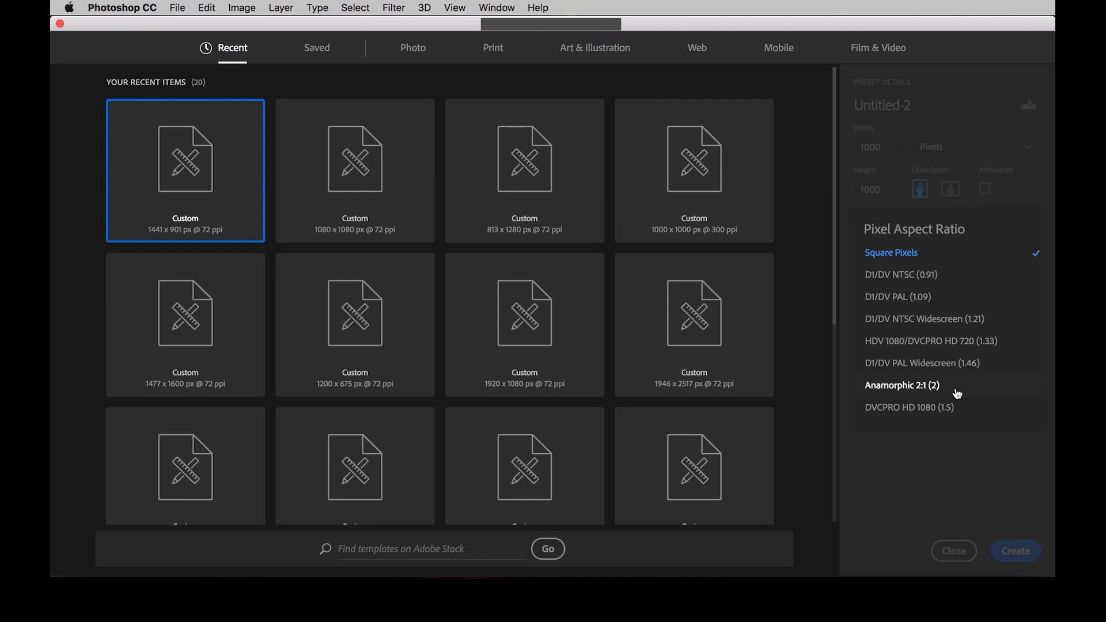
{"action": "left_click", "coordinate": [927, 259]}
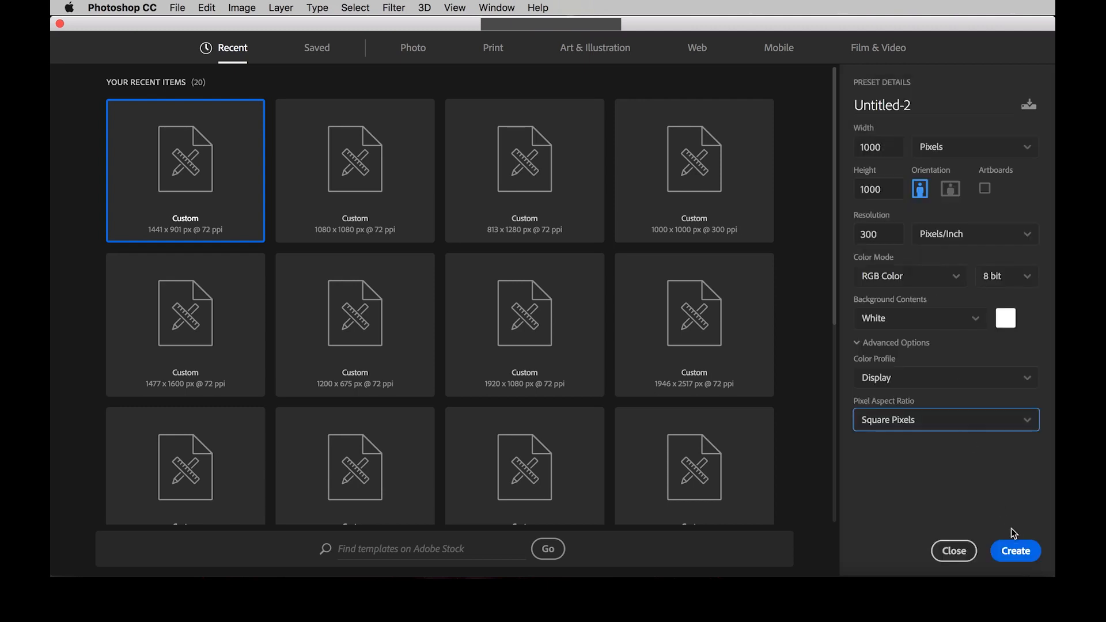
{"action": "left_click", "coordinate": [1023, 554]}
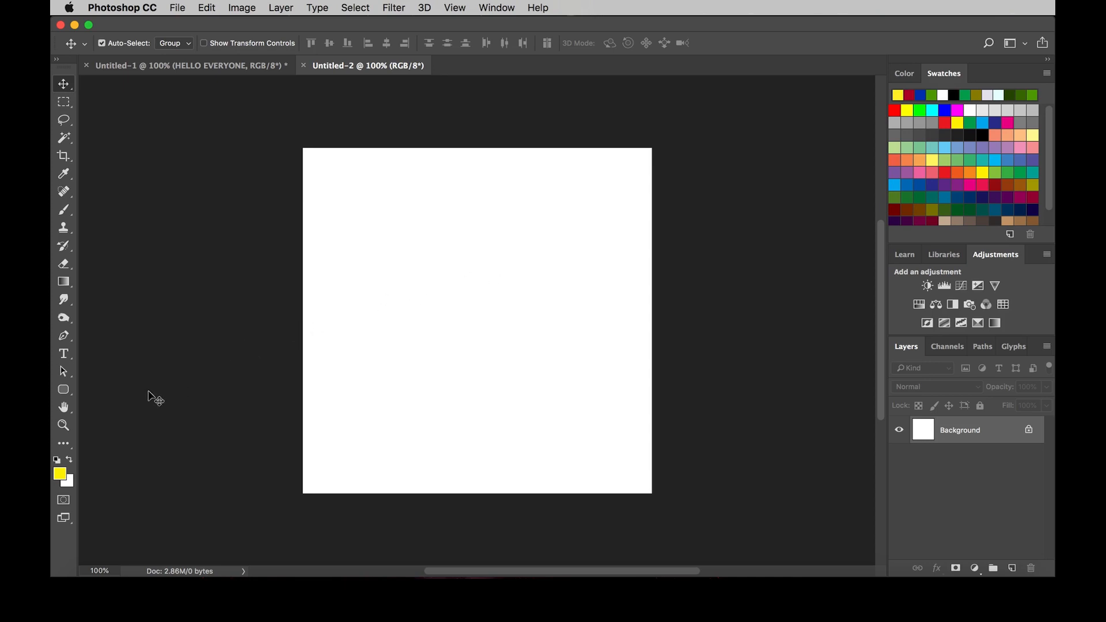
Step: Draw a circle about 479 px in diameter near the middle of the canvas with the Ellipse Tool
{"action": "left_click", "coordinate": [64, 390]}
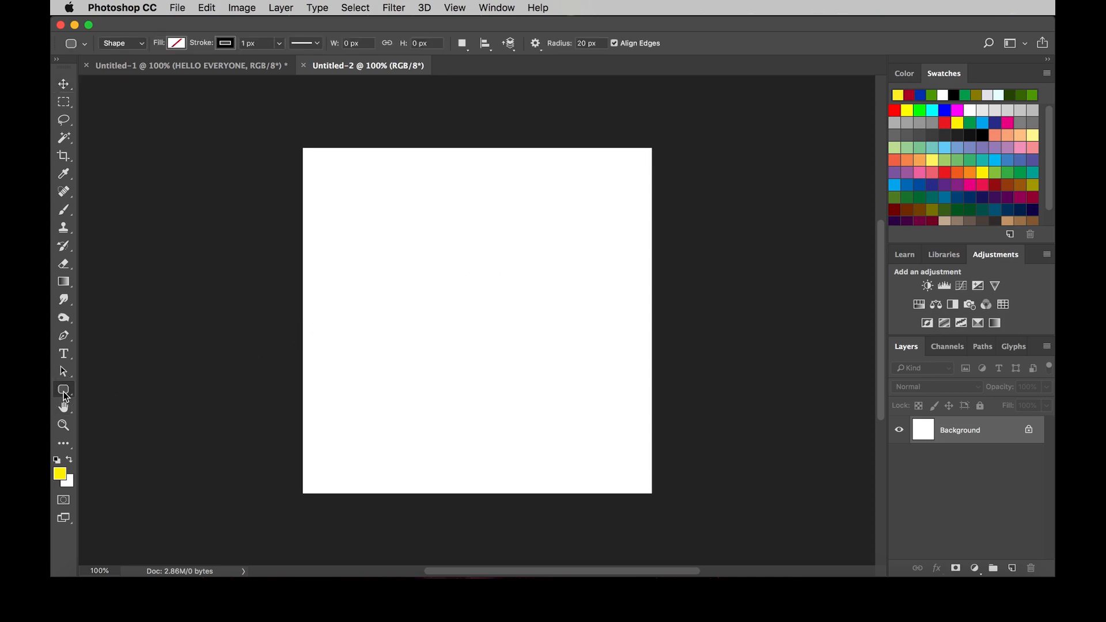
{"action": "left_click", "coordinate": [62, 390]}
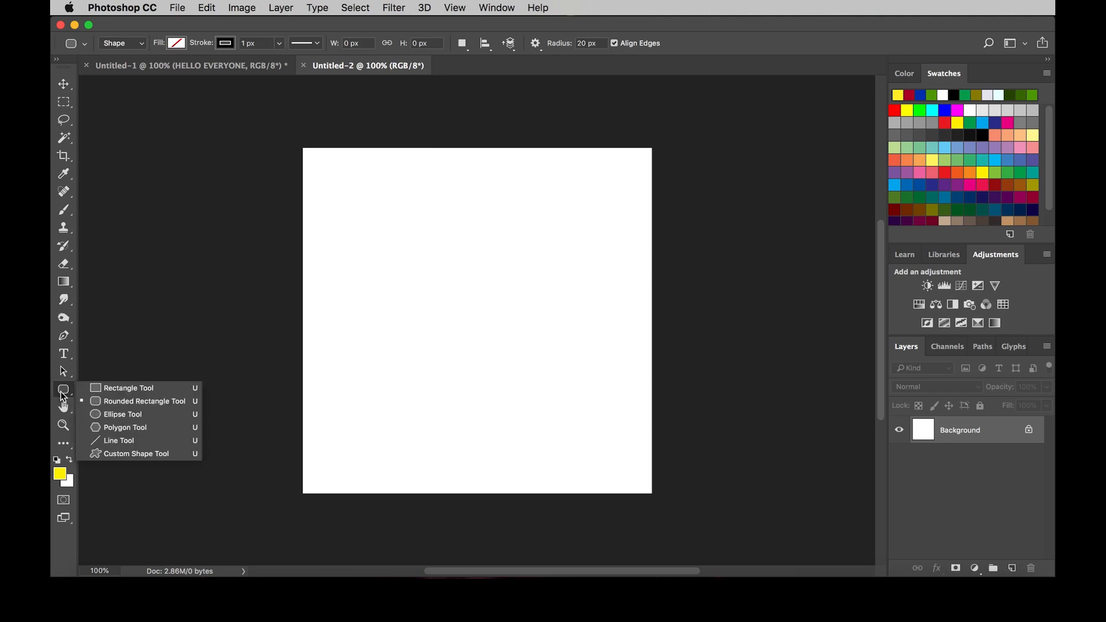
{"action": "left_click", "coordinate": [98, 415]}
{"action": "left_click_drag", "start_coordinate": [403, 244], "coordinate": [571, 413]}
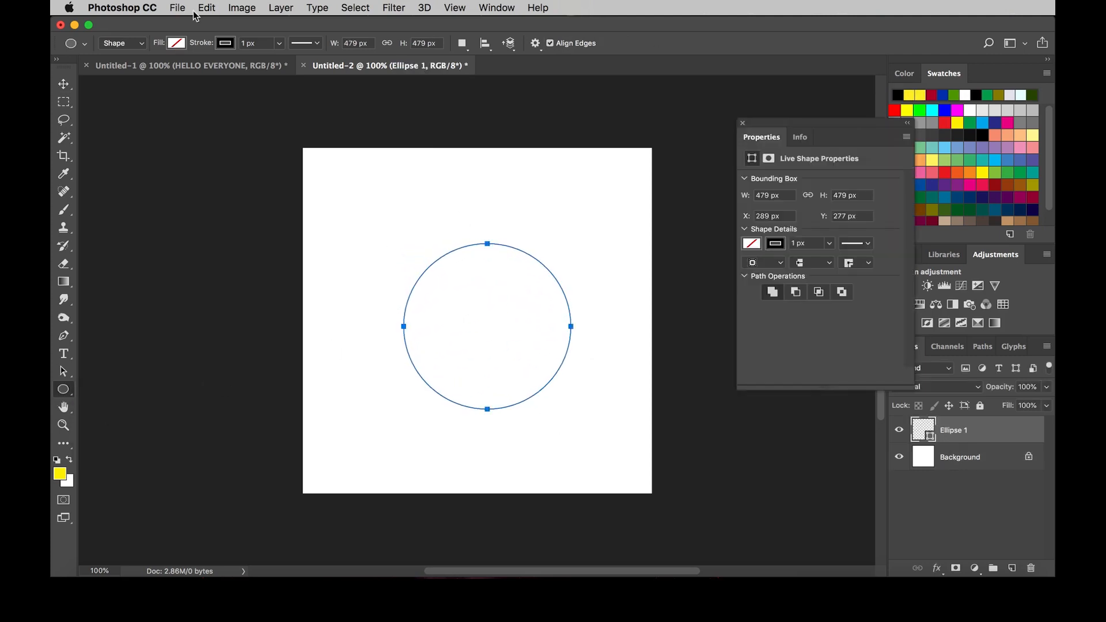
Step: Fill the circle with dark blue and remove its stroke
{"action": "left_click", "coordinate": [179, 43]}
{"action": "left_click", "coordinate": [144, 116]}
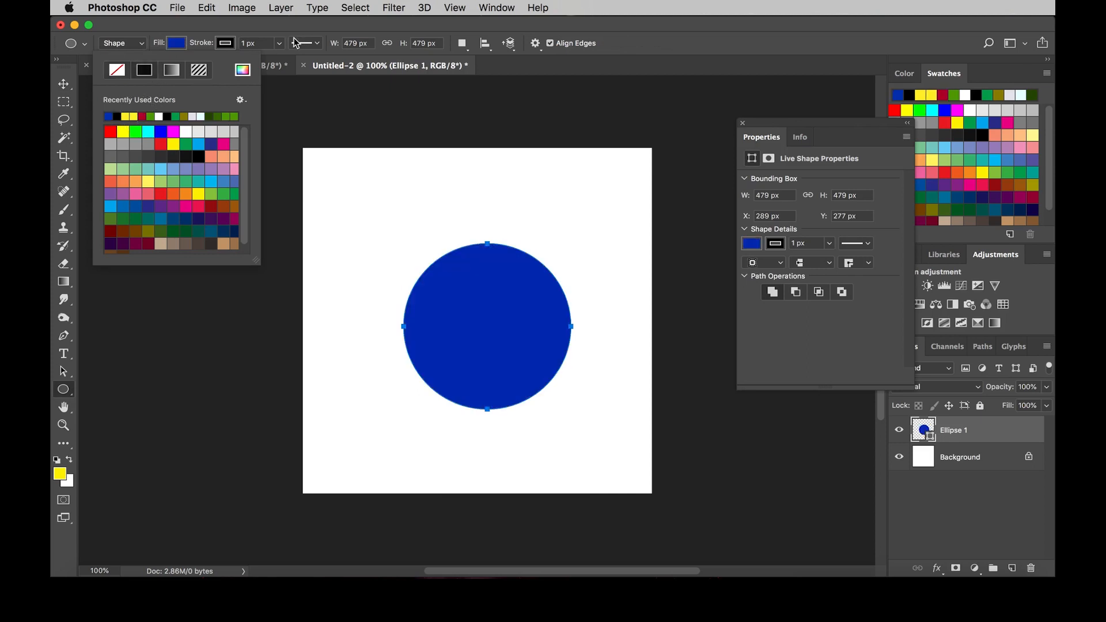
{"action": "left_click", "coordinate": [230, 44]}
{"action": "left_click", "coordinate": [167, 70]}
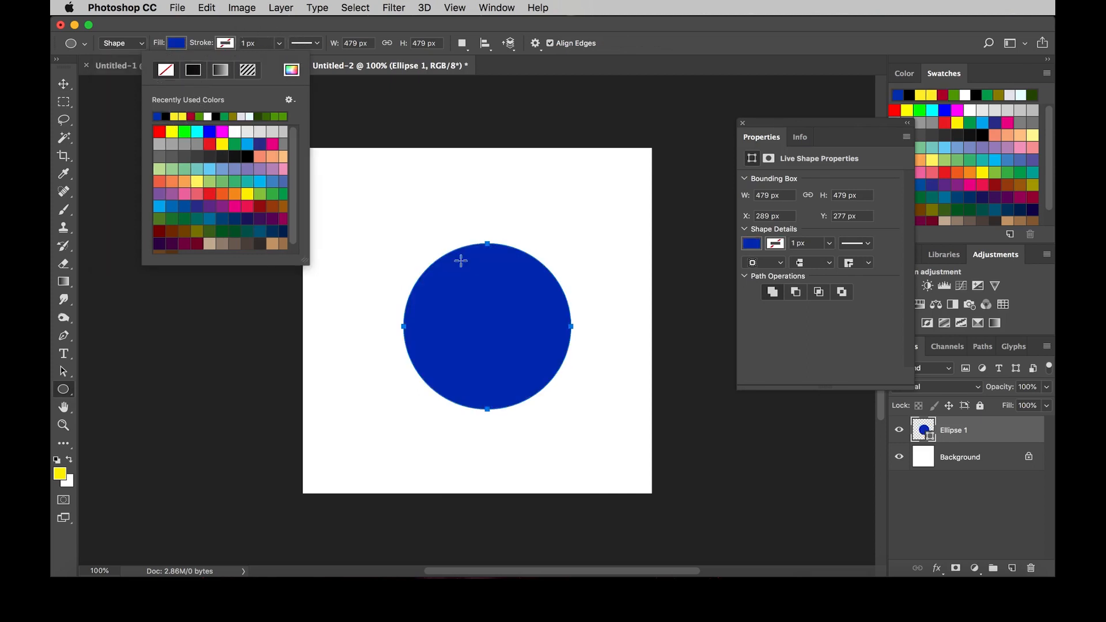
Step: Move the circle to about X 246 px, Y 265 px and close its floating shape properties
{"action": "key", "text": "v"}
{"action": "left_click_drag", "start_coordinate": [507, 274], "coordinate": [490, 264]}
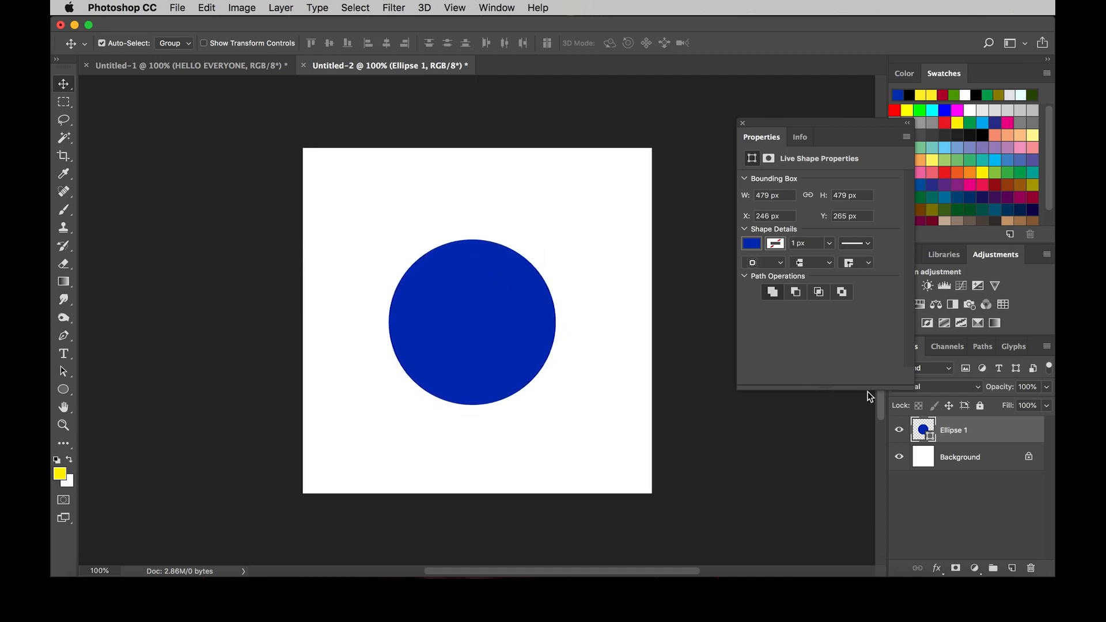
{"action": "left_click", "coordinate": [742, 123]}
Step: Center the circle horizontally and vertically on the Background layer, and reselect only the circle
{"action": "left_click", "coordinate": [952, 455], "text": "super"}
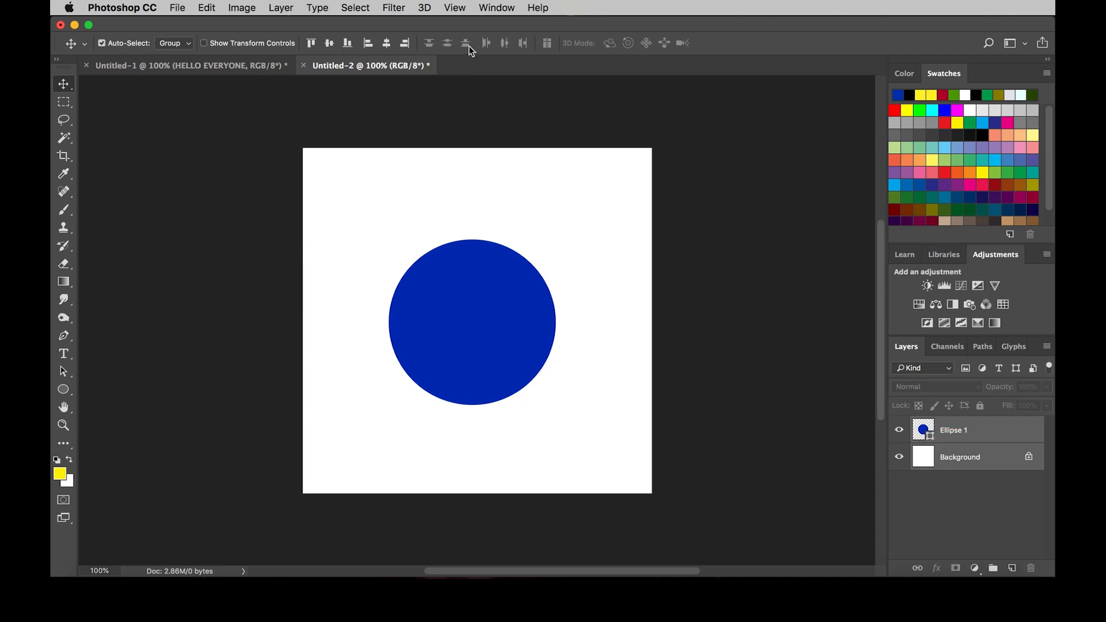
{"action": "left_click", "coordinate": [387, 43]}
{"action": "left_click", "coordinate": [329, 44]}
{"action": "left_click", "coordinate": [464, 316]}
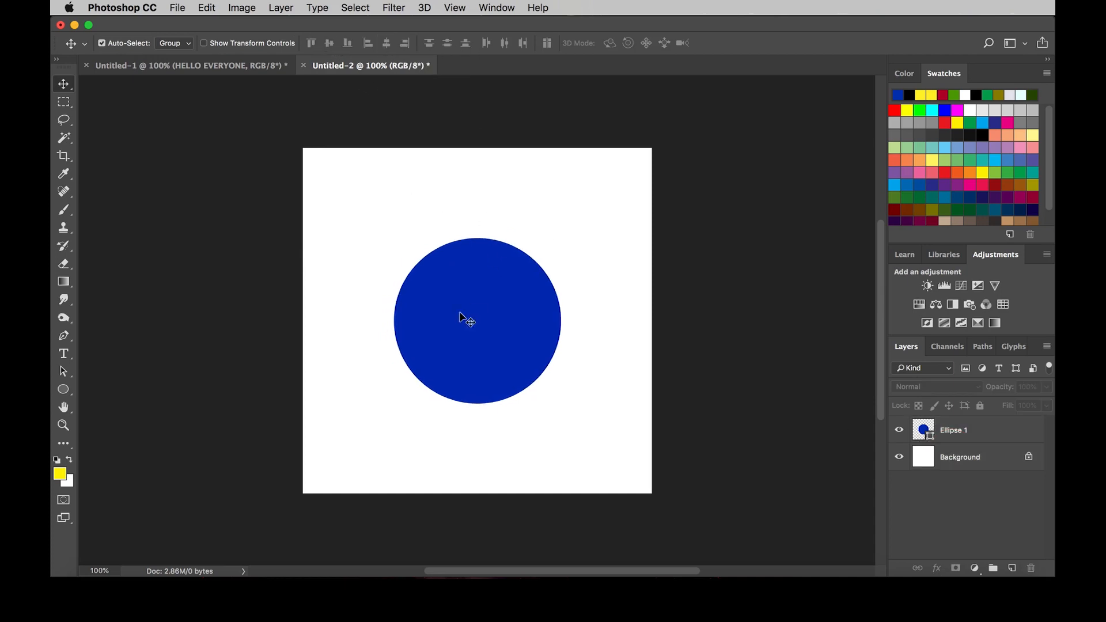
{"action": "left_click", "coordinate": [517, 230]}
{"action": "left_click", "coordinate": [519, 277]}
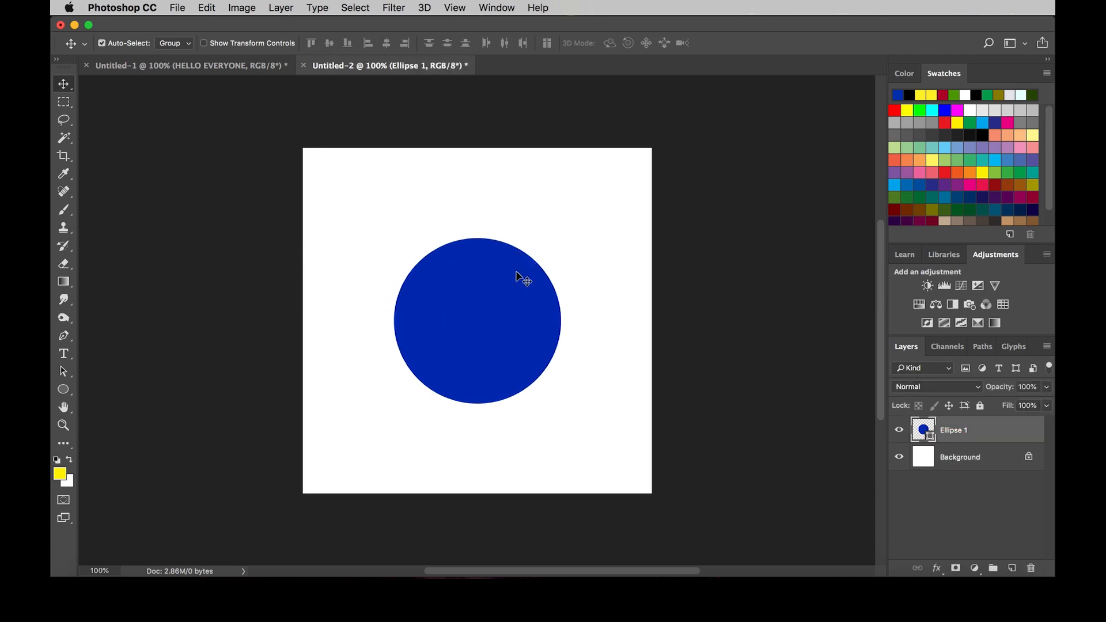
Step: Try moving the circle into the upper-left corner of the canvas, and undo the move
{"action": "left_click", "coordinate": [568, 213]}
{"action": "left_click", "coordinate": [509, 317]}
{"action": "left_click", "coordinate": [480, 233]}
{"action": "left_click_drag", "start_coordinate": [484, 288], "coordinate": [592, 194]}
{"action": "key", "text": "ctrl+z"}
{"action": "left_click", "coordinate": [62, 87]}
{"action": "left_click", "coordinate": [428, 302]}
{"action": "left_click_drag", "start_coordinate": [491, 304], "coordinate": [390, 198]}
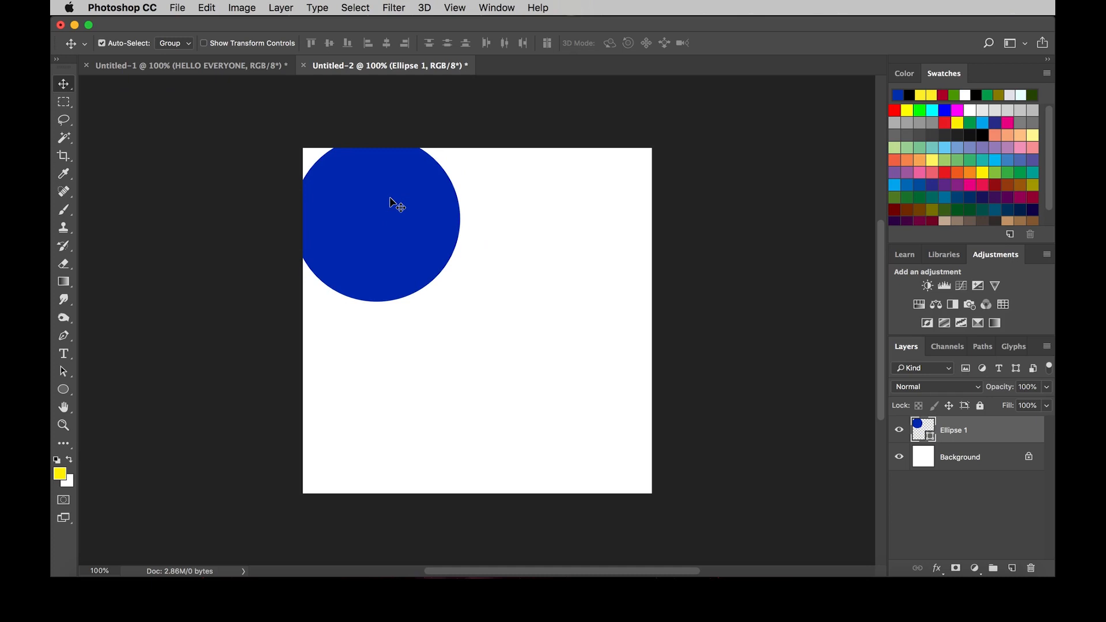
{"action": "key", "text": "ctrl+z"}
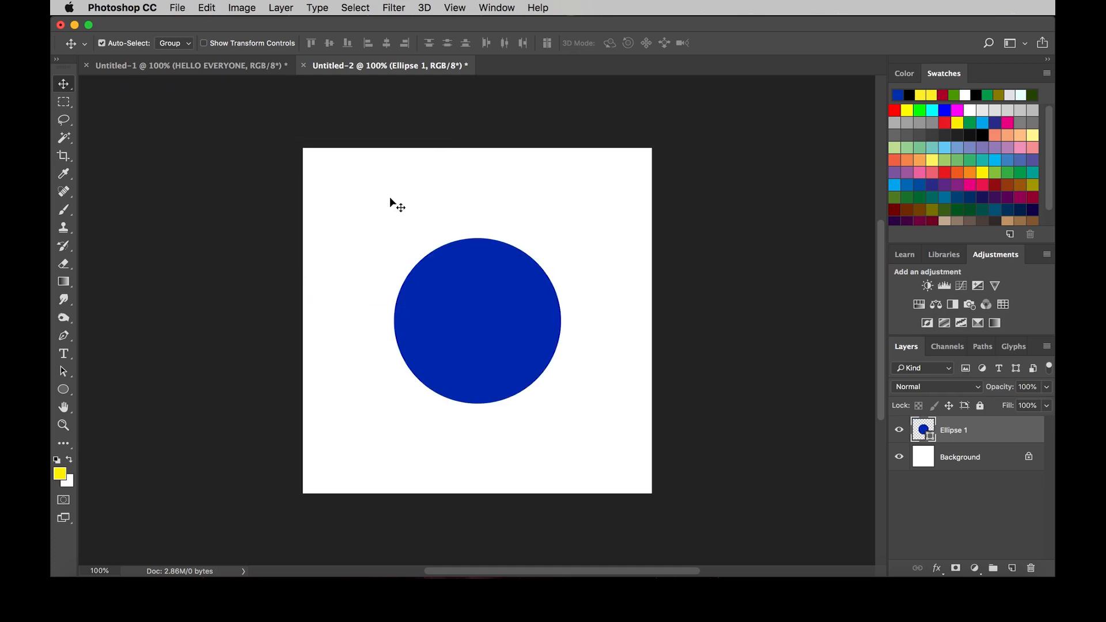
Step: Set the foreground colour to a dark violet
{"action": "left_click", "coordinate": [60, 477]}
{"action": "left_click_drag", "start_coordinate": [778, 232], "coordinate": [827, 190]}
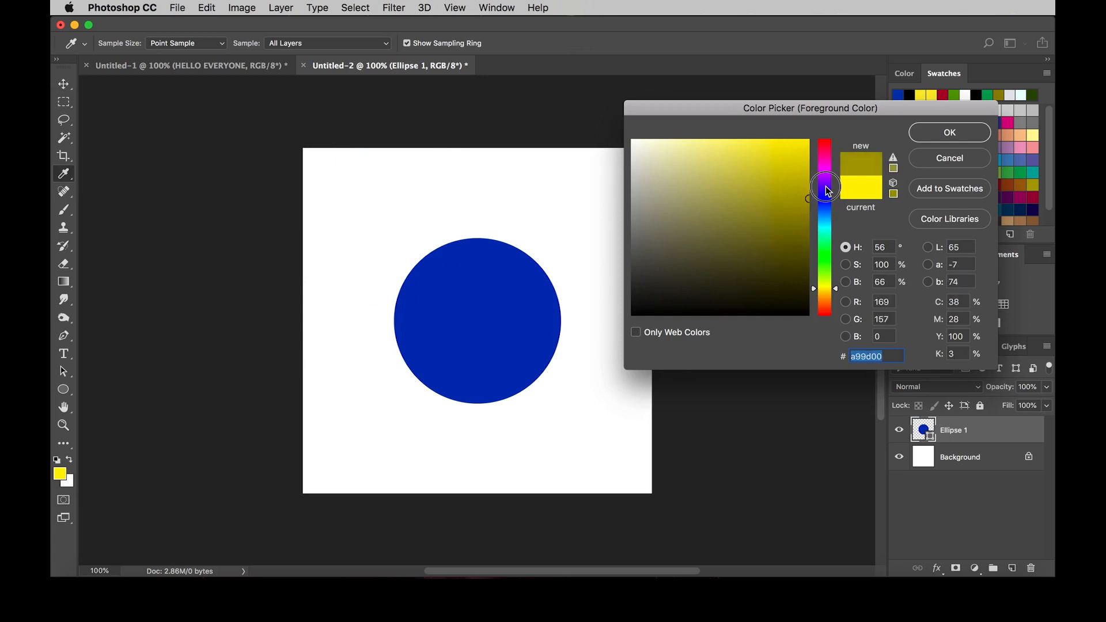
{"action": "left_click", "coordinate": [827, 190]}
{"action": "left_click", "coordinate": [949, 133]}
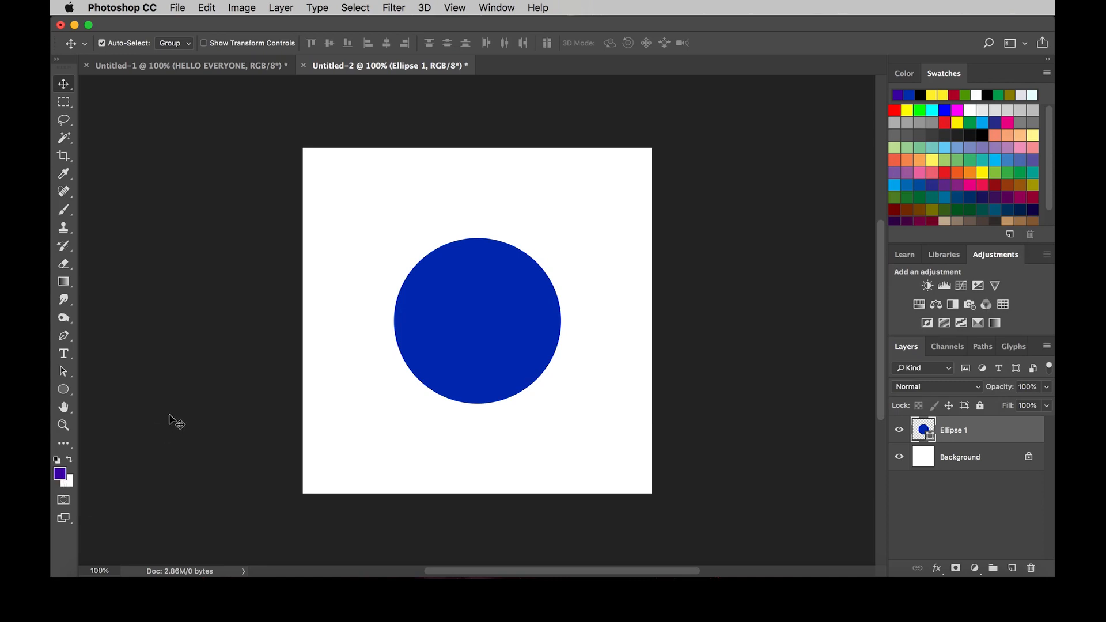
Step: Reset the foreground and background colours to the default black and white, and swap them back and forth
{"action": "key", "text": "d"}
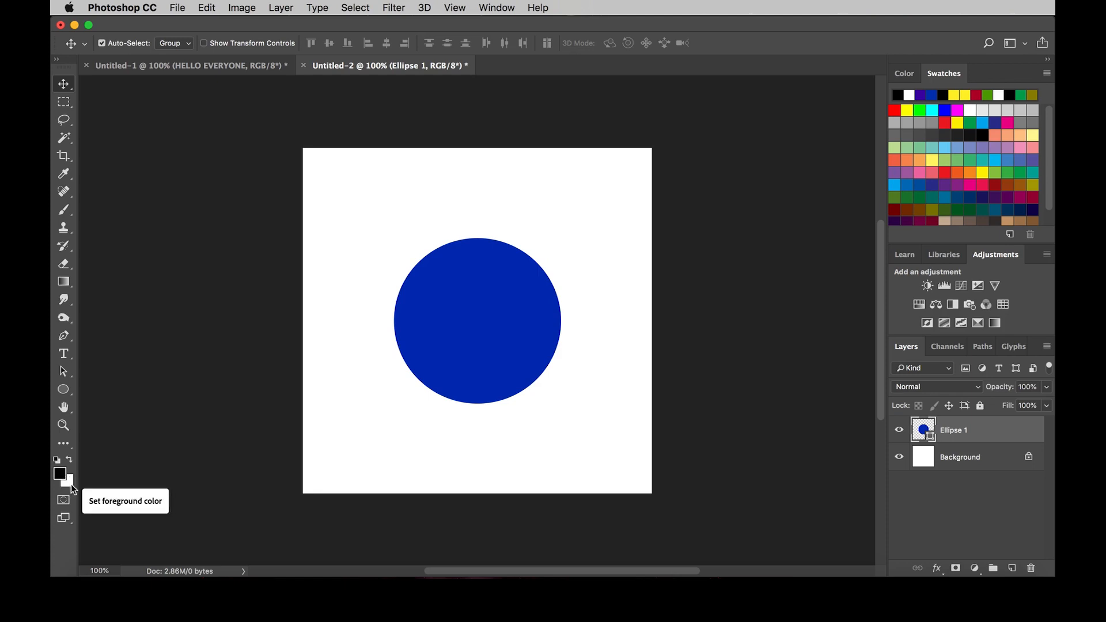
{"action": "key", "text": "x"}
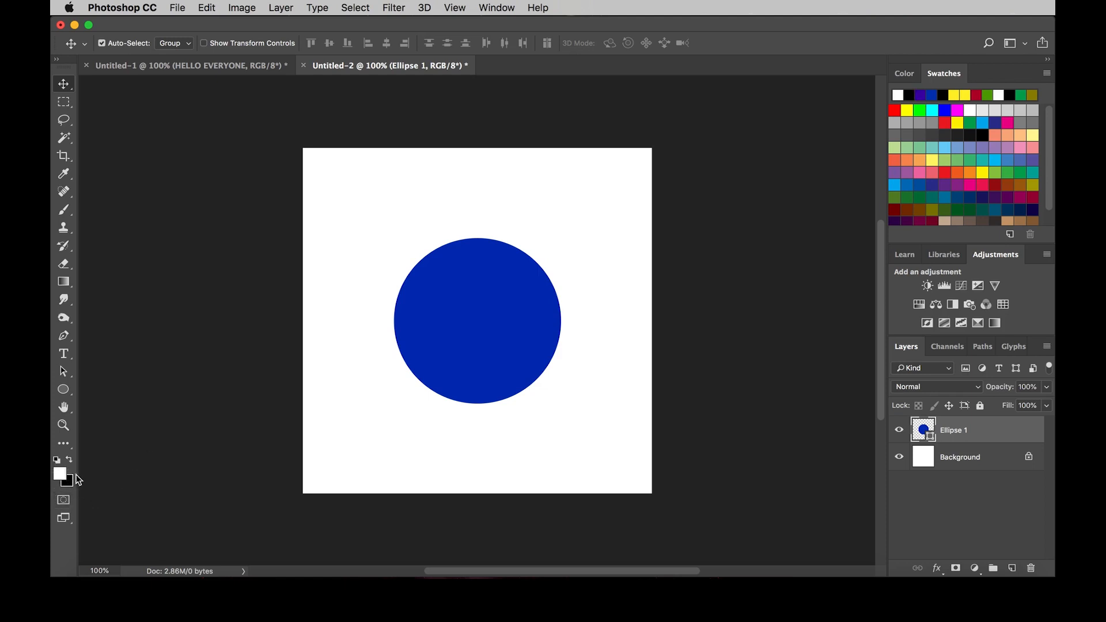
{"action": "key", "text": "x"}
Step: Change the background colour to dark red while keeping the foreground black
{"action": "left_click", "coordinate": [460, 326]}
{"action": "left_click", "coordinate": [67, 483]}
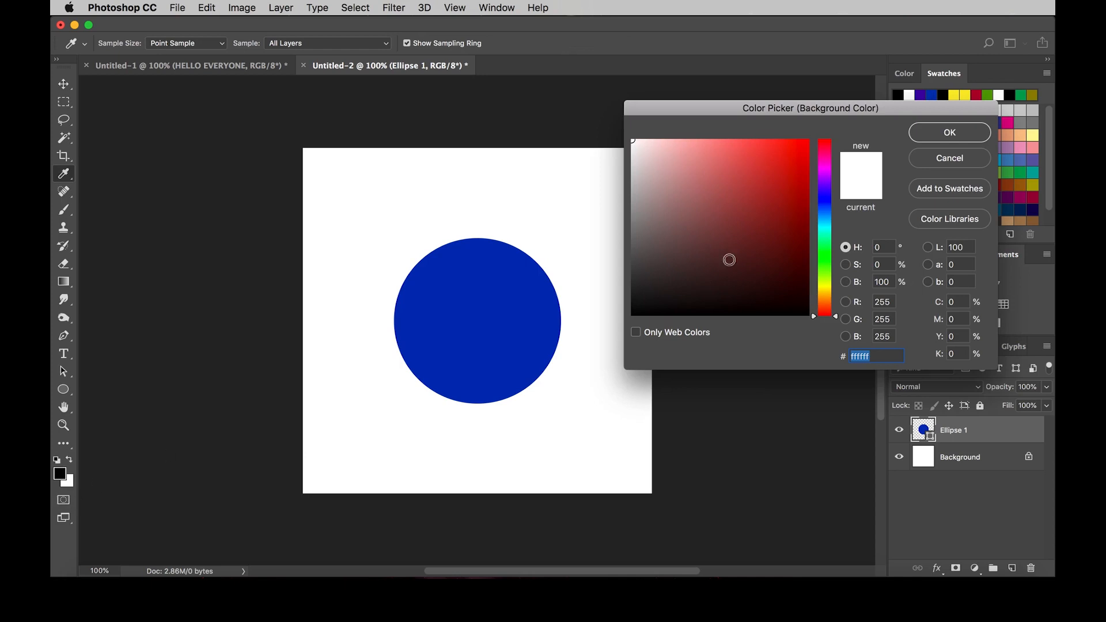
{"action": "left_click", "coordinate": [767, 228]}
{"action": "left_click", "coordinate": [945, 133]}
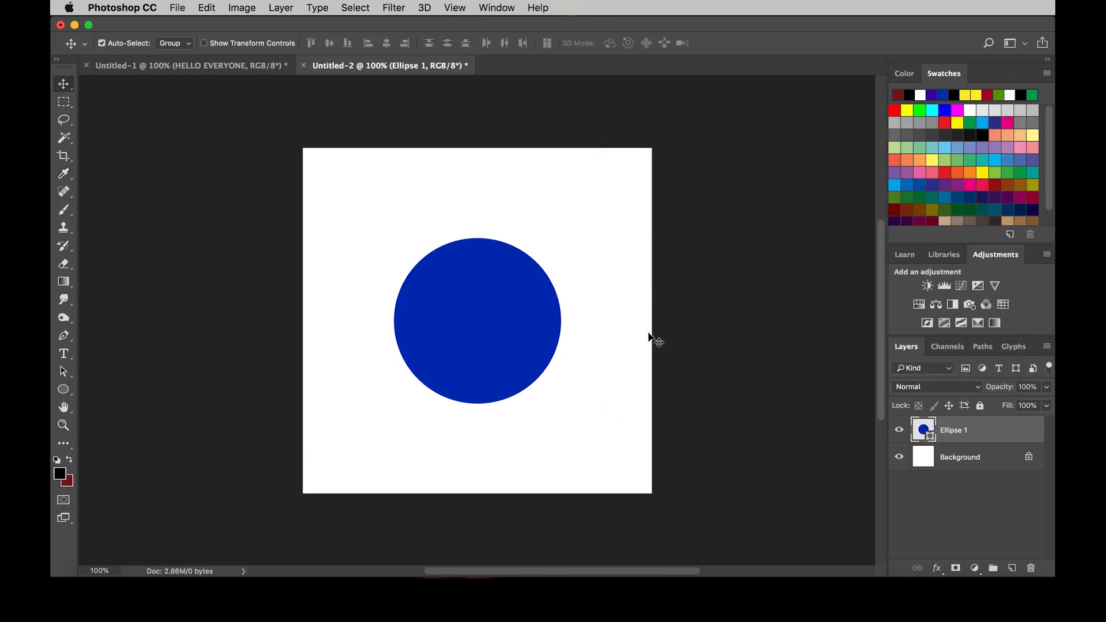
Step: Fill the circle with the black foreground colour, and refill it with the dark red background colour
{"action": "left_click", "coordinate": [573, 369]}
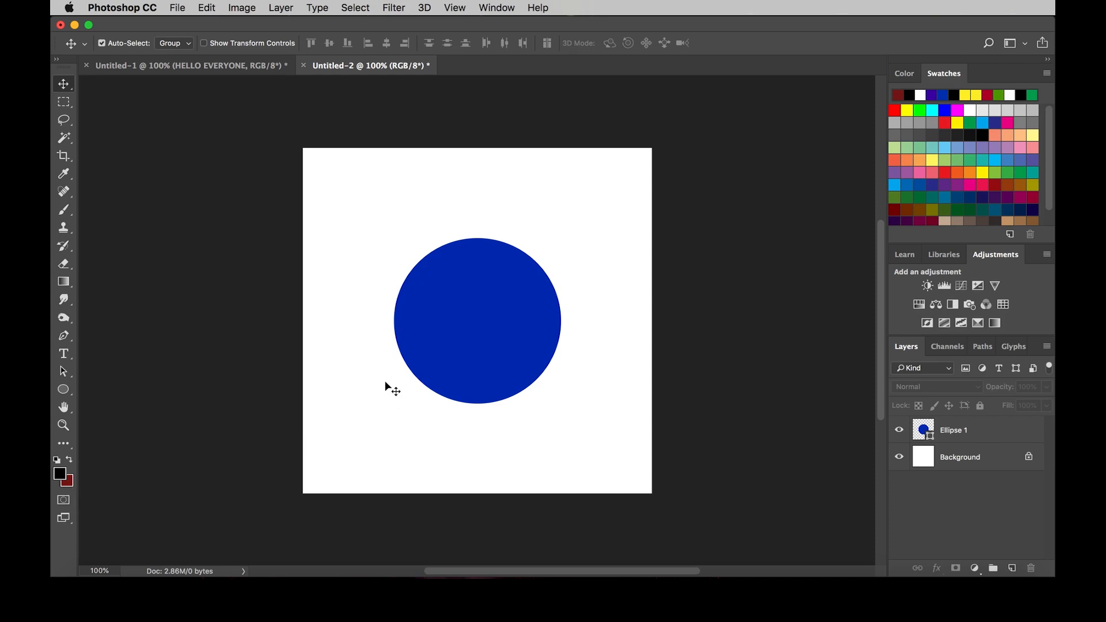
{"action": "left_click", "coordinate": [496, 320]}
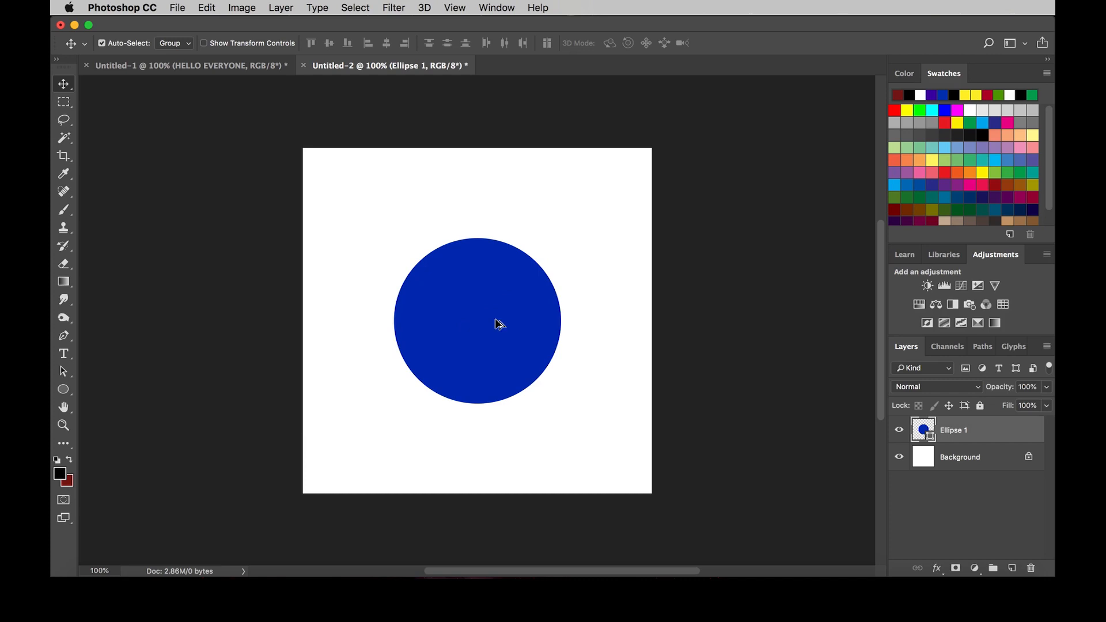
{"action": "key", "text": "alt+BackSpace"}
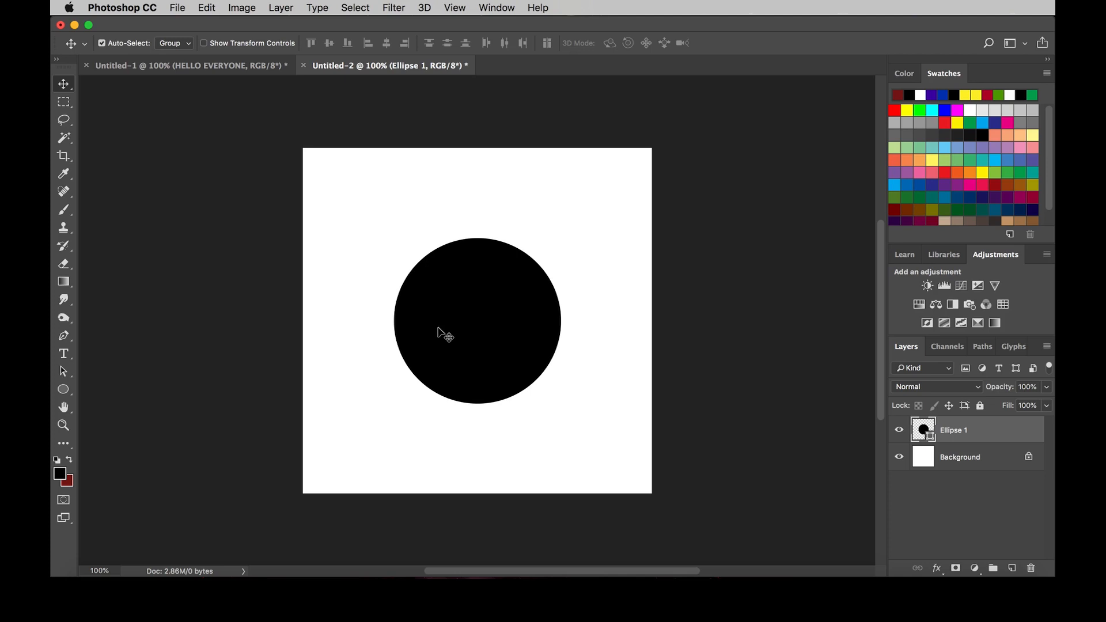
{"action": "key", "text": "super"}
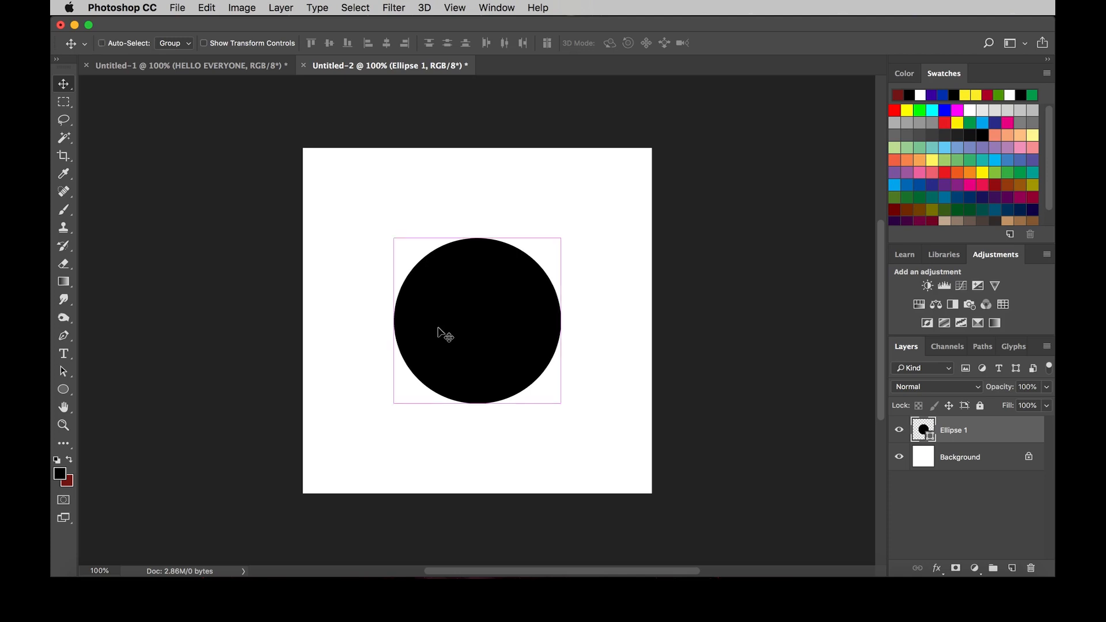
{"action": "key", "text": "super+BackSpace"}
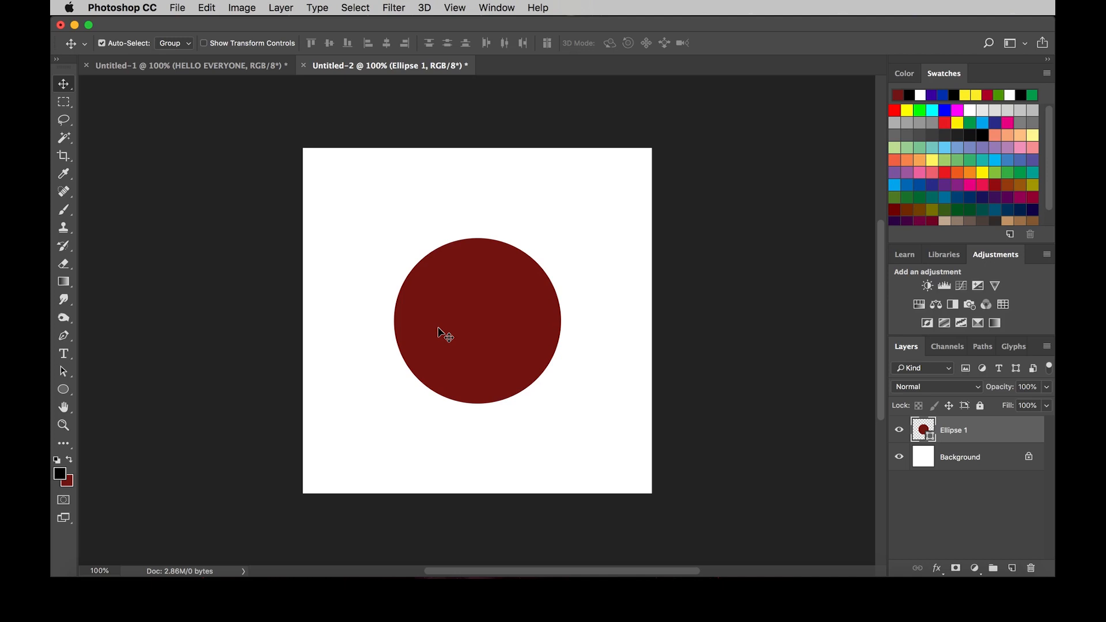
Step: Draw a square of about 326 x 326 px over the circle's upper part with the Rectangle Tool
{"action": "key", "text": "u"}
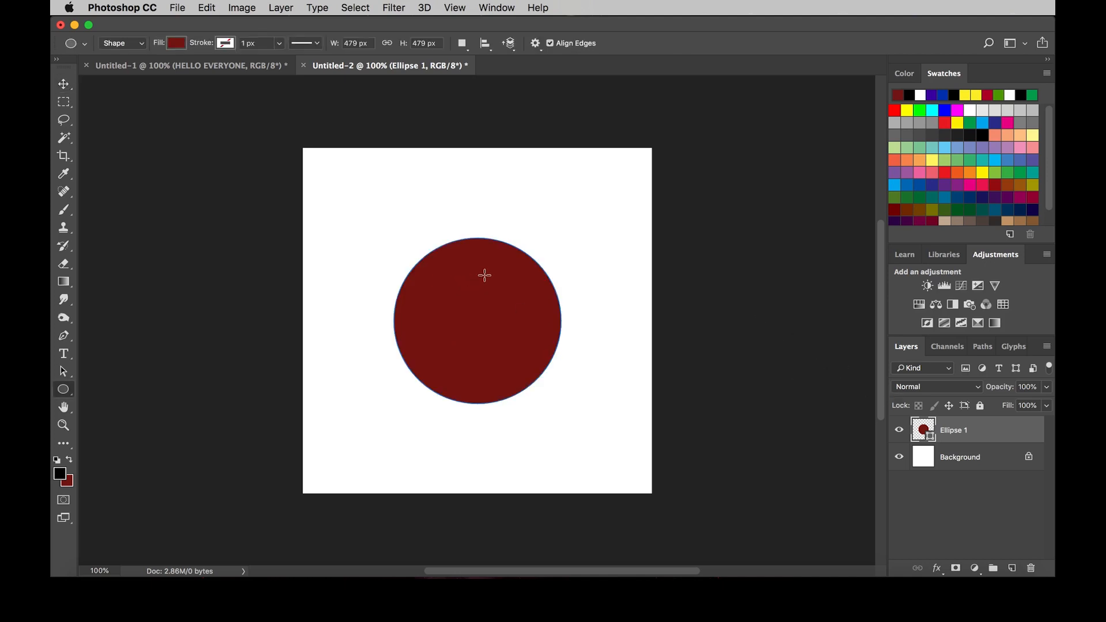
{"action": "left_click_drag", "start_coordinate": [63, 389], "coordinate": [105, 395]}
{"action": "left_click", "coordinate": [103, 390]}
{"action": "right_click", "coordinate": [65, 389]}
{"action": "left_click", "coordinate": [107, 389]}
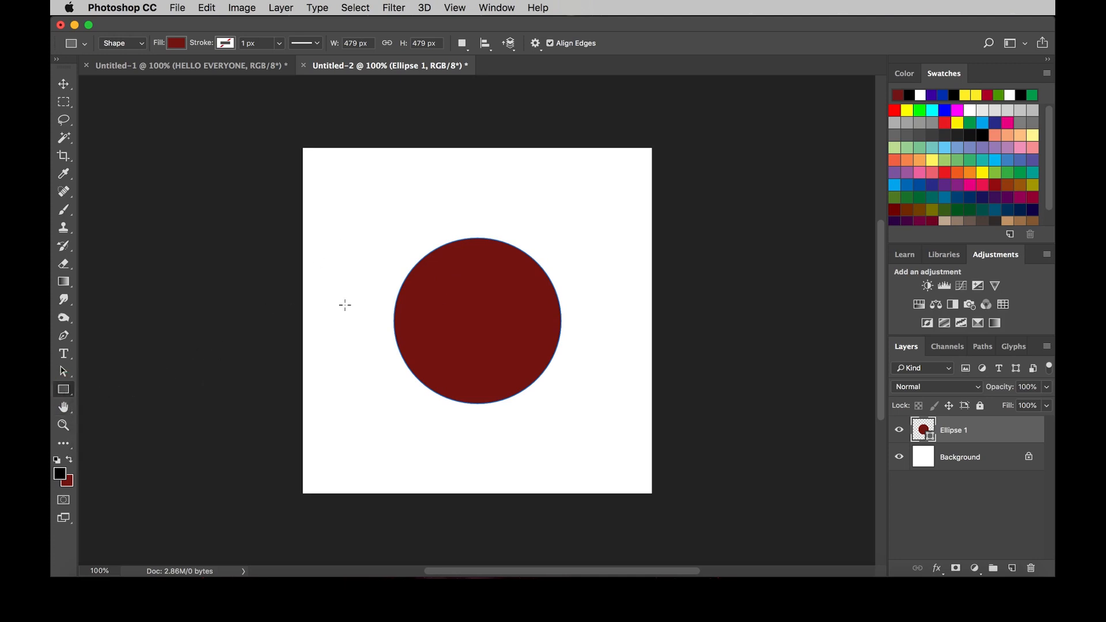
{"action": "right_click", "coordinate": [75, 384]}
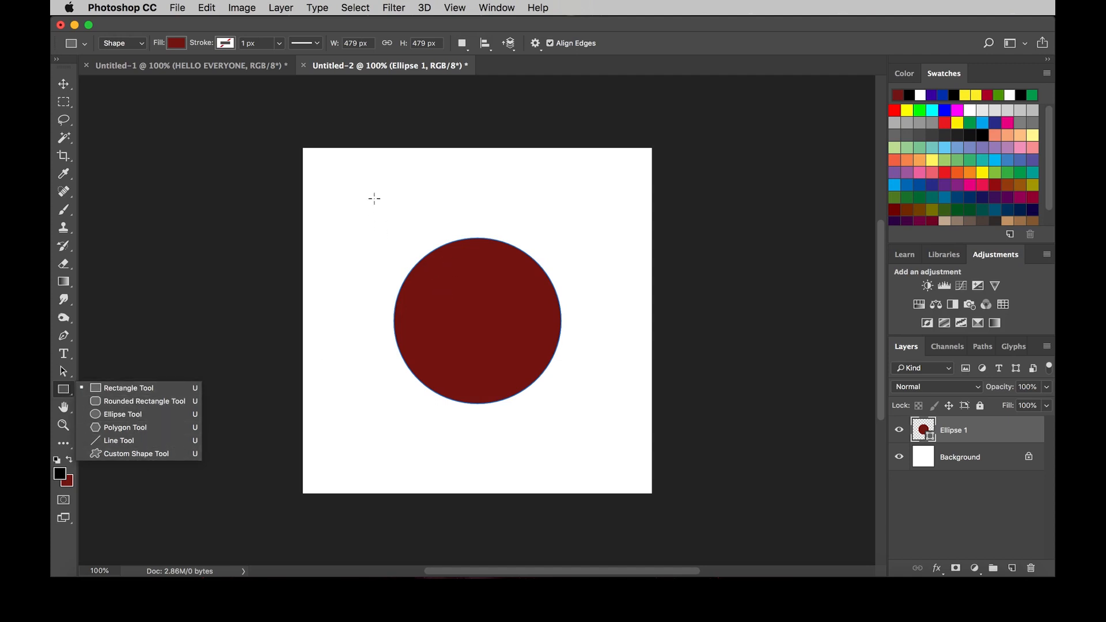
{"action": "left_click_drag", "start_coordinate": [375, 200], "coordinate": [518, 338]}
Step: Fill the square with the black foreground colour and place it at about X 113 px, Y 71 px
{"action": "key", "text": "v"}
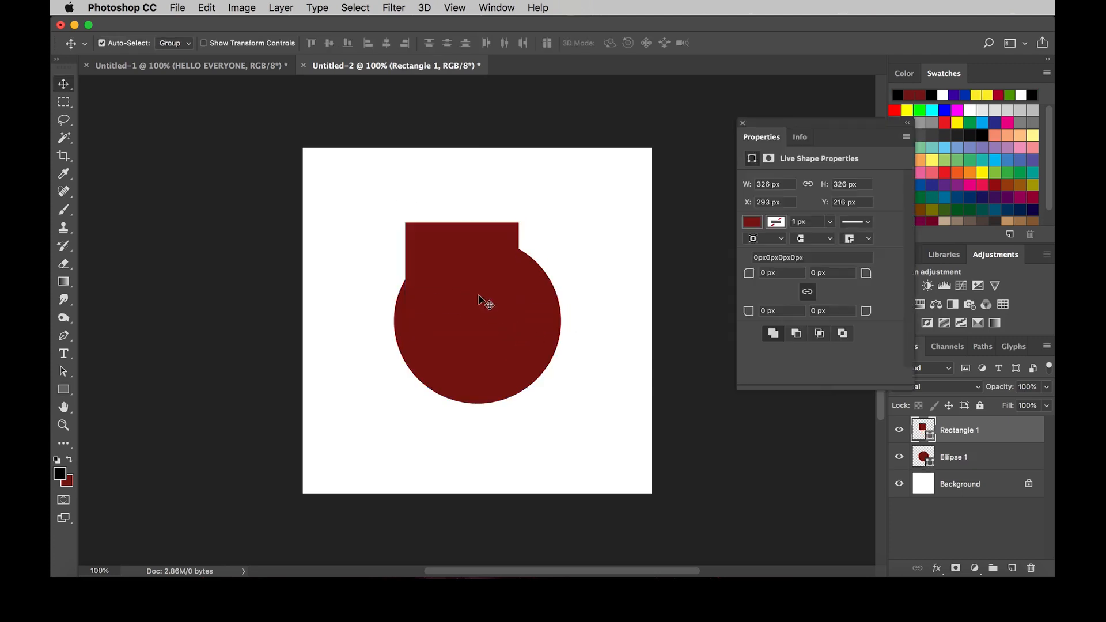
{"action": "left_click_drag", "start_coordinate": [456, 259], "coordinate": [379, 210]}
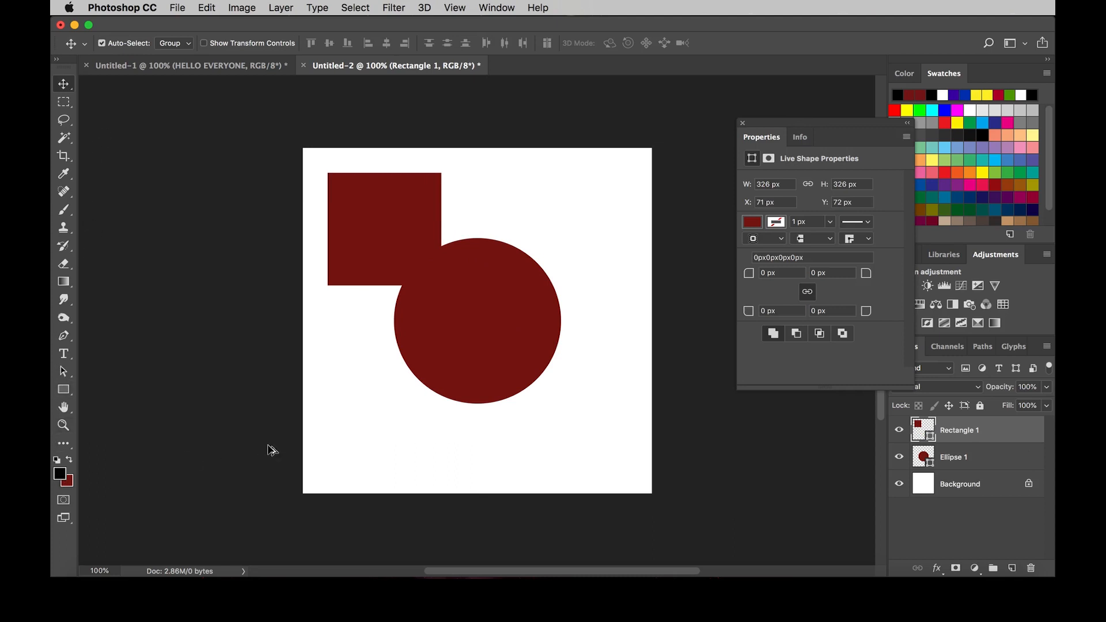
{"action": "key", "text": "alt+BackSpace"}
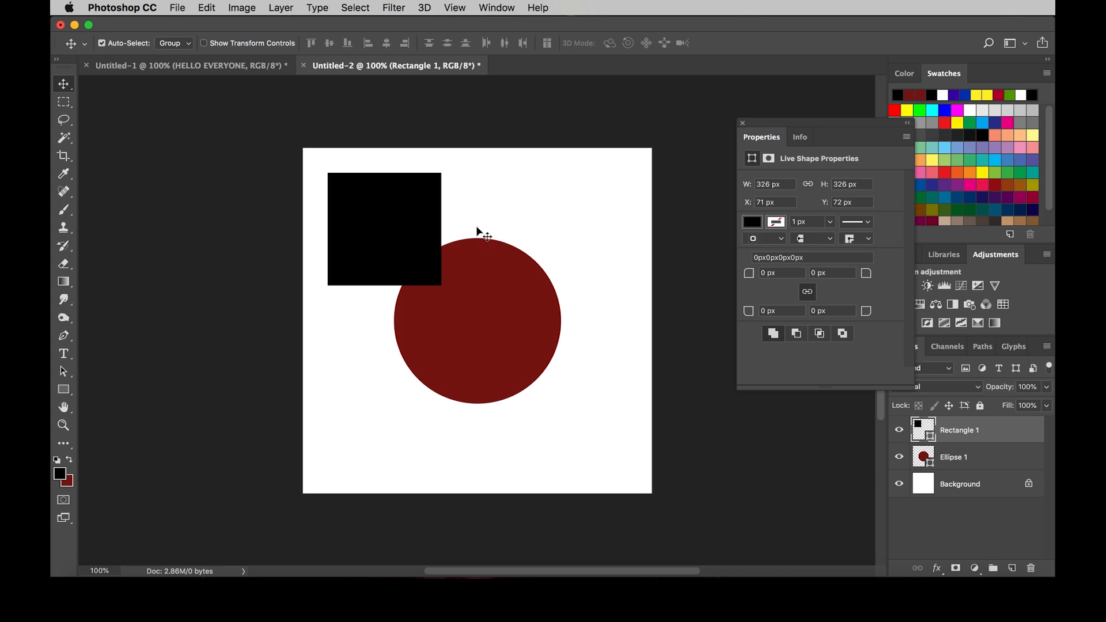
{"action": "mouse_move", "coordinate": [415, 214]}
{"action": "left_mouse_down"}
{"action": "mouse_move", "coordinate": [538, 252]}
{"action": "mouse_move", "coordinate": [581, 250]}
{"action": "mouse_move", "coordinate": [529, 224]}
{"action": "mouse_move", "coordinate": [504, 311]}
{"action": "mouse_move", "coordinate": [476, 257]}
{"action": "mouse_move", "coordinate": [378, 209]}
{"action": "mouse_move", "coordinate": [425, 217]}
{"action": "mouse_move", "coordinate": [381, 223]}
{"action": "mouse_move", "coordinate": [389, 229]}
{"action": "mouse_move", "coordinate": [408, 201]}
{"action": "mouse_move", "coordinate": [415, 222]}
{"action": "mouse_move", "coordinate": [429, 196]}
{"action": "mouse_move", "coordinate": [402, 219]}
{"action": "left_mouse_up"}
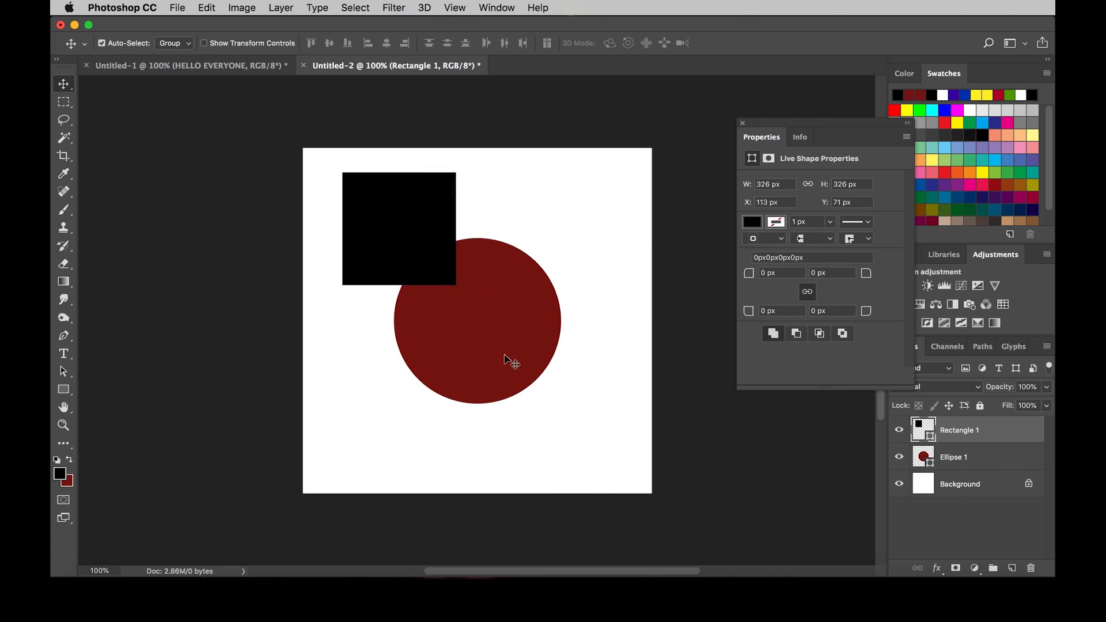
Step: Position the circle at about X 226 px, Y 408 px beneath the square, and close the floating shape properties
{"action": "left_click_drag", "start_coordinate": [507, 317], "coordinate": [505, 374]}
{"action": "left_click_drag", "start_coordinate": [379, 225], "coordinate": [435, 235]}
{"action": "left_click_drag", "start_coordinate": [491, 372], "coordinate": [462, 368]}
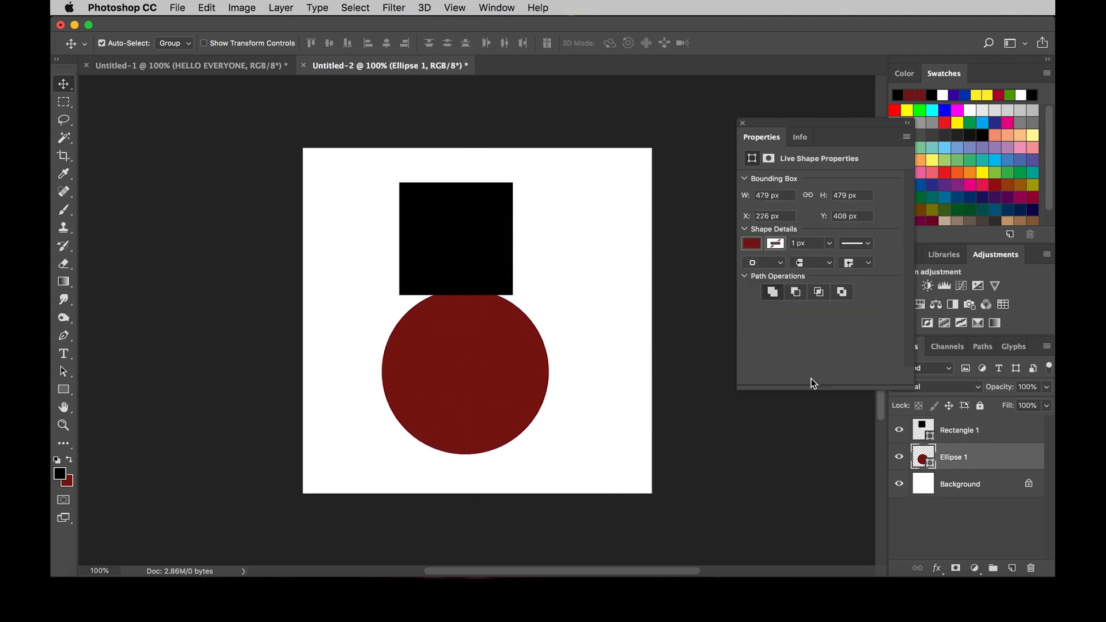
{"action": "left_click", "coordinate": [743, 125]}
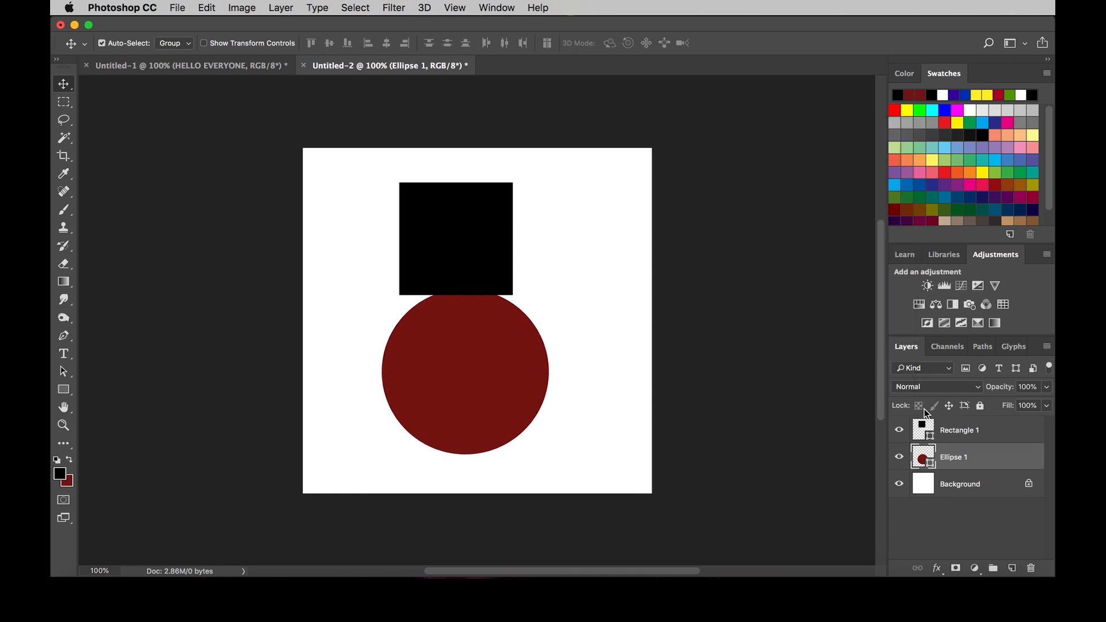
Step: Shift the circle toward the canvas's lower right and the square to the upper left, with the square's corner overlapping the circle
{"action": "left_click", "coordinate": [973, 485]}
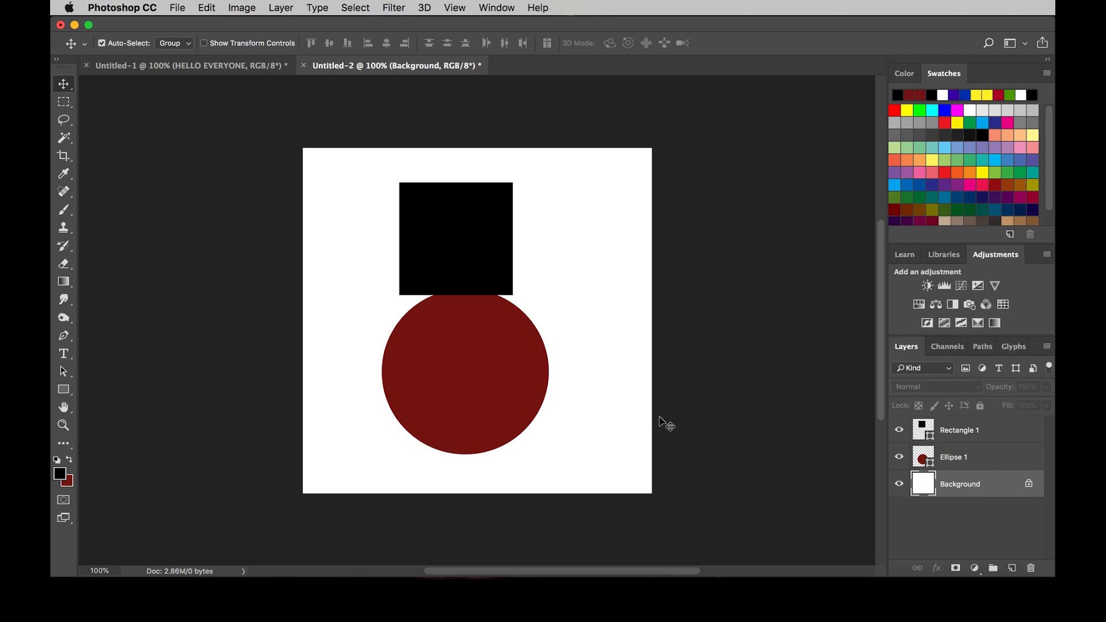
{"action": "left_click", "coordinate": [628, 371]}
{"action": "left_click", "coordinate": [989, 460]}
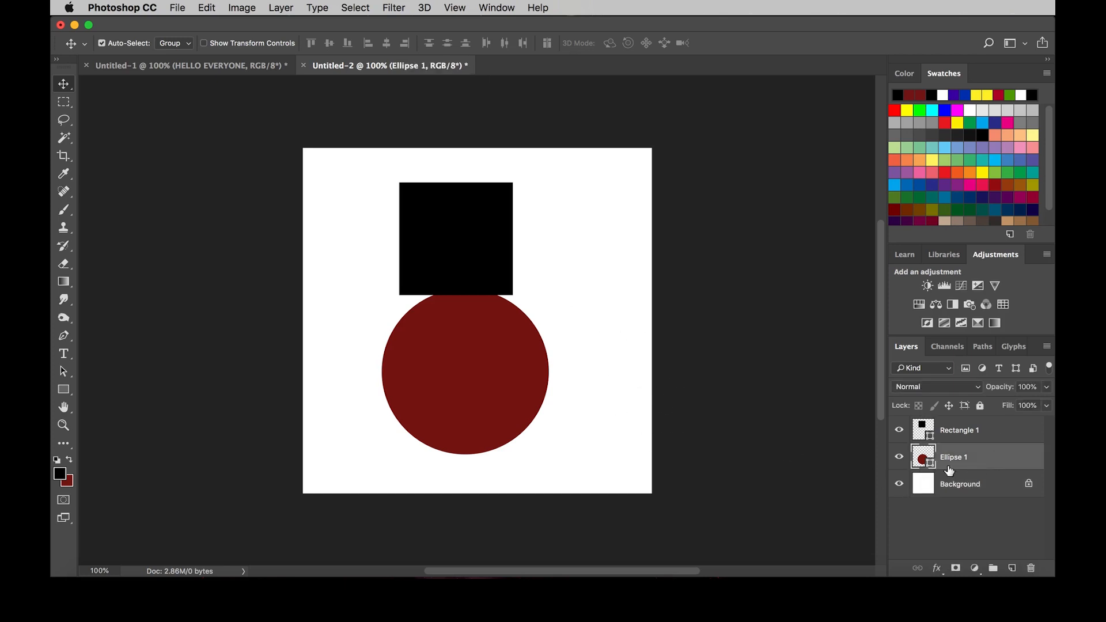
{"action": "left_click_drag", "start_coordinate": [447, 376], "coordinate": [524, 372]}
{"action": "left_click", "coordinate": [977, 432]}
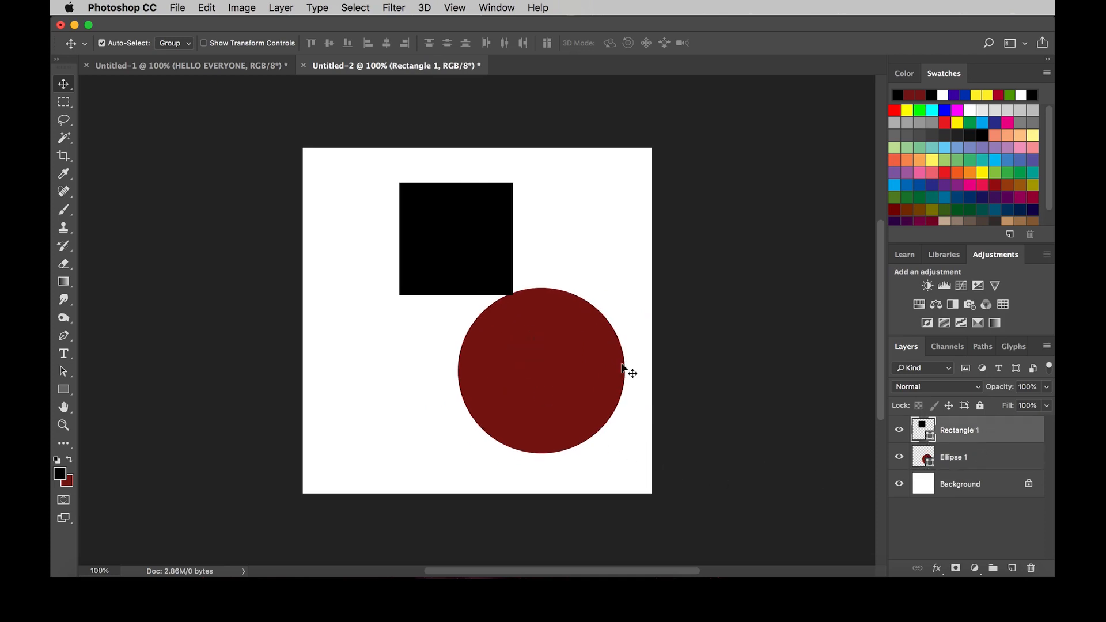
{"action": "left_click_drag", "start_coordinate": [447, 246], "coordinate": [408, 256]}
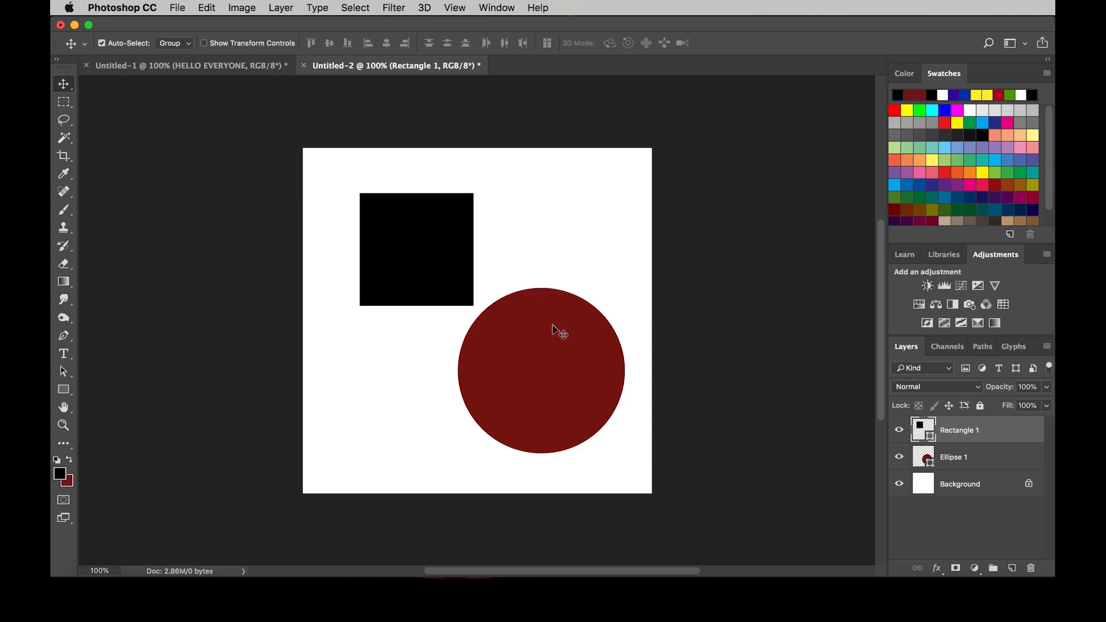
{"action": "left_click_drag", "start_coordinate": [552, 329], "coordinate": [522, 311]}
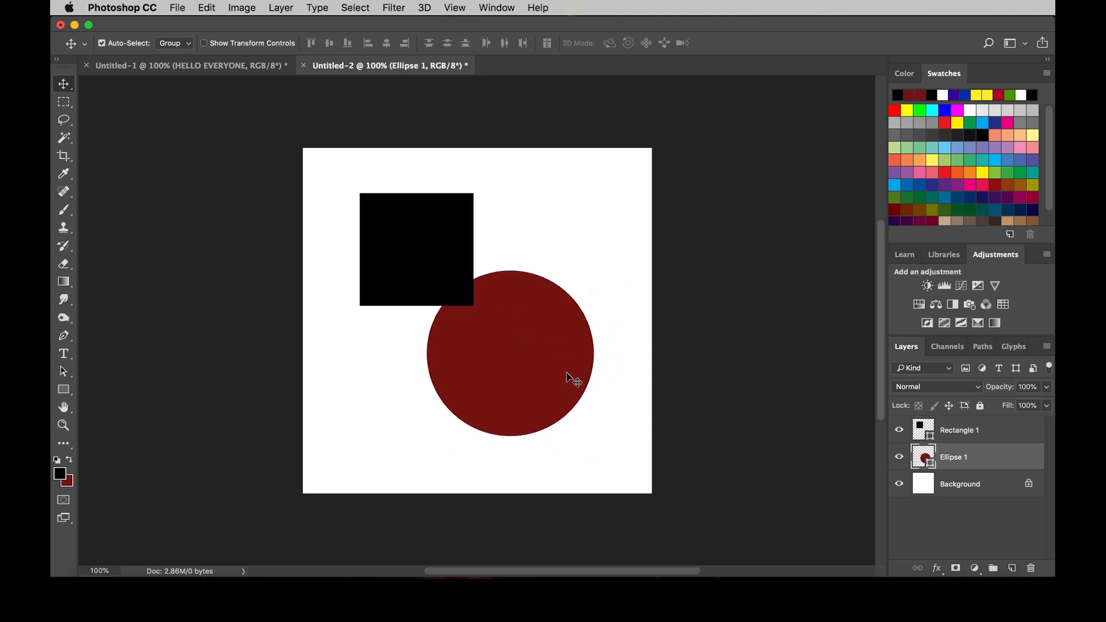
Step: Delete the Ellipse 1 layer and undo the deletion, twice
{"action": "key", "text": "BackSpace"}
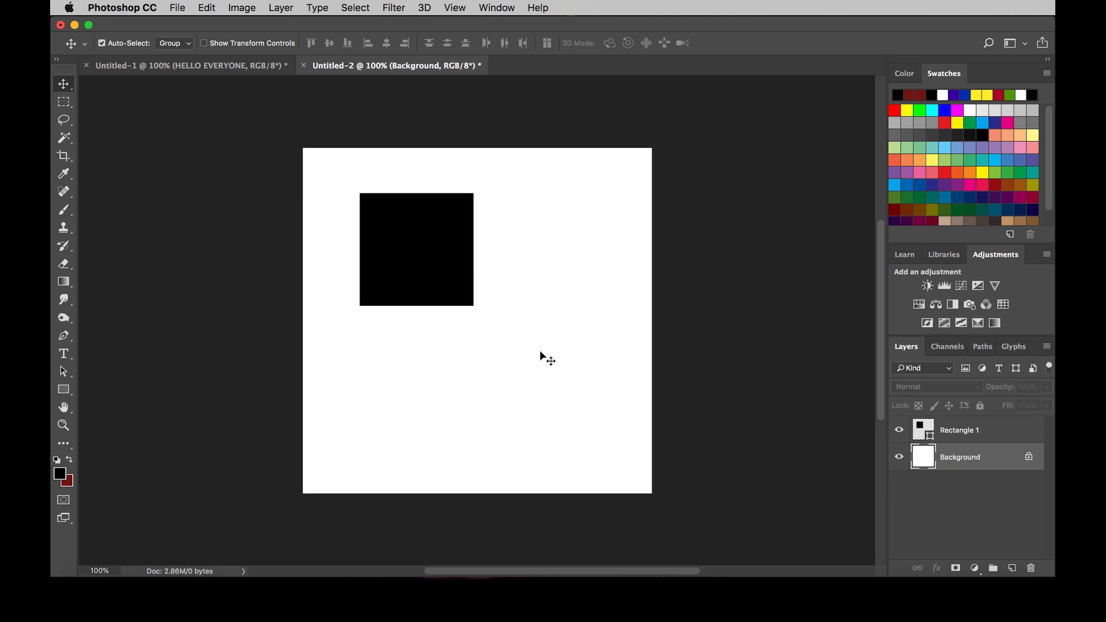
{"action": "key", "text": "super"}
{"action": "key", "text": "super+z"}
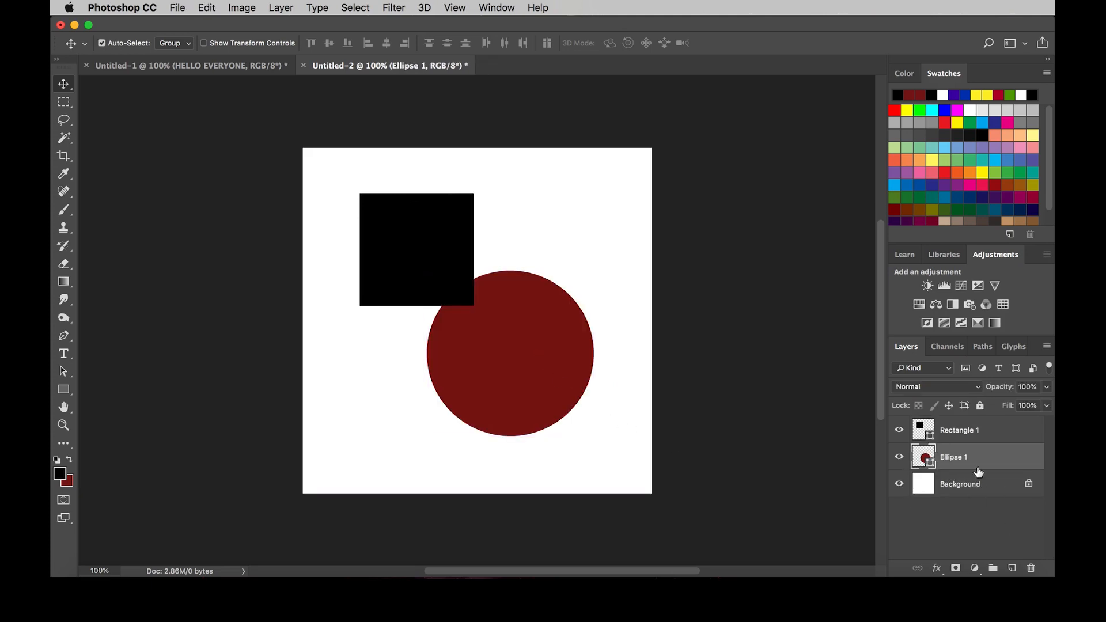
{"action": "left_click", "coordinate": [977, 432]}
{"action": "left_click", "coordinate": [986, 460]}
{"action": "left_click", "coordinate": [1030, 569]}
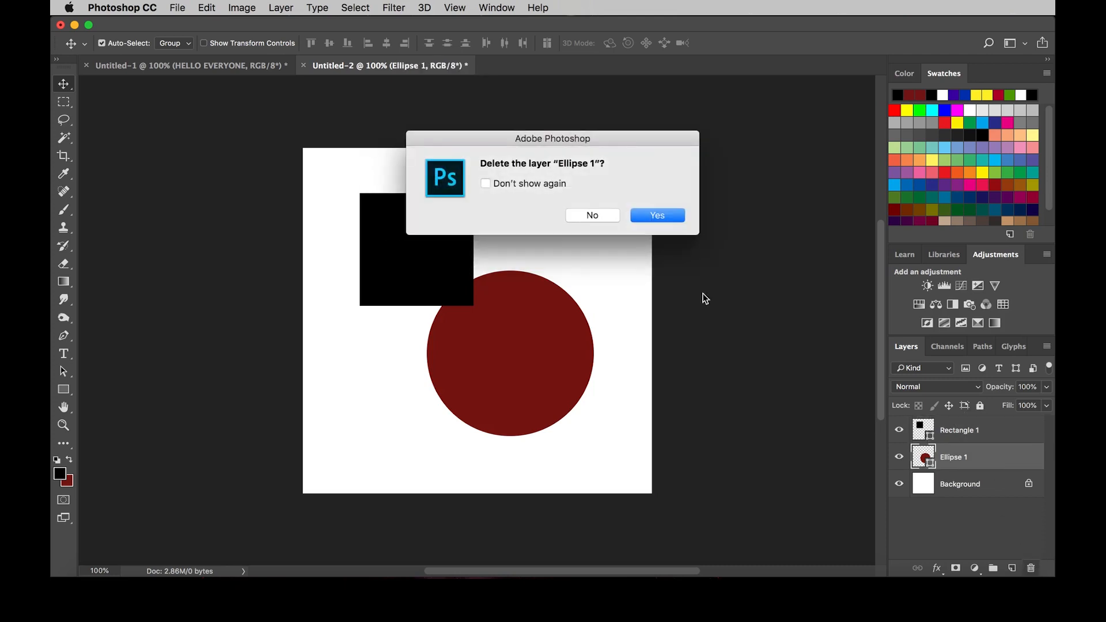
{"action": "left_click", "coordinate": [659, 216]}
{"action": "key", "text": "super+z"}
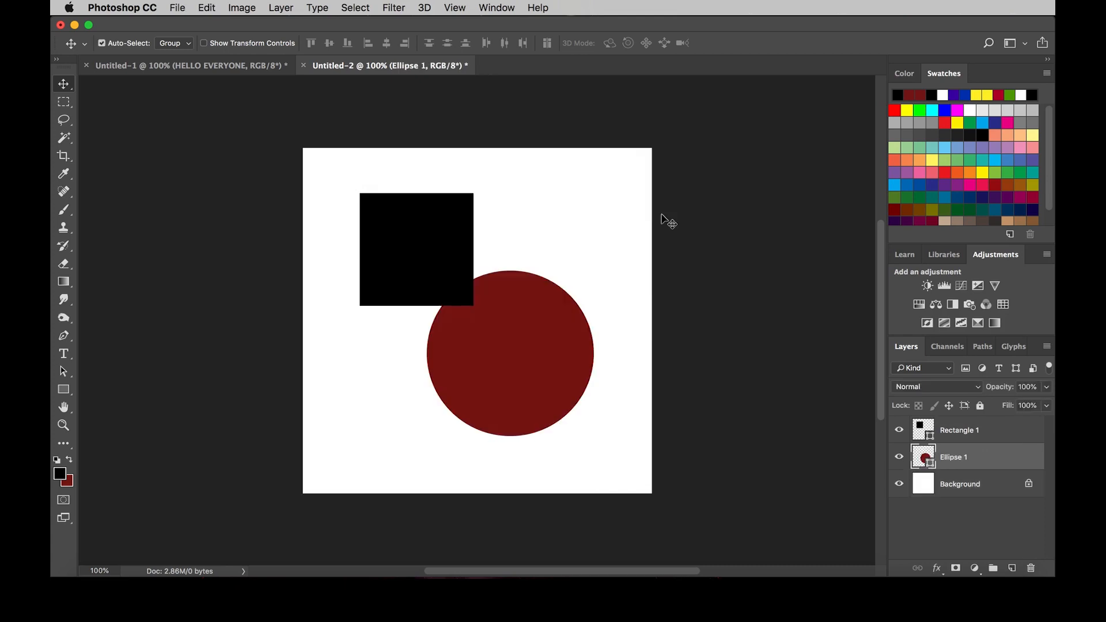
Step: Place the black square inside the circle, and move both shapes together toward the centre of the canvas
{"action": "left_click", "coordinate": [596, 296]}
{"action": "left_click", "coordinate": [542, 344]}
{"action": "left_click_drag", "start_coordinate": [540, 340], "coordinate": [537, 323]}
{"action": "left_click_drag", "start_coordinate": [430, 232], "coordinate": [522, 337]}
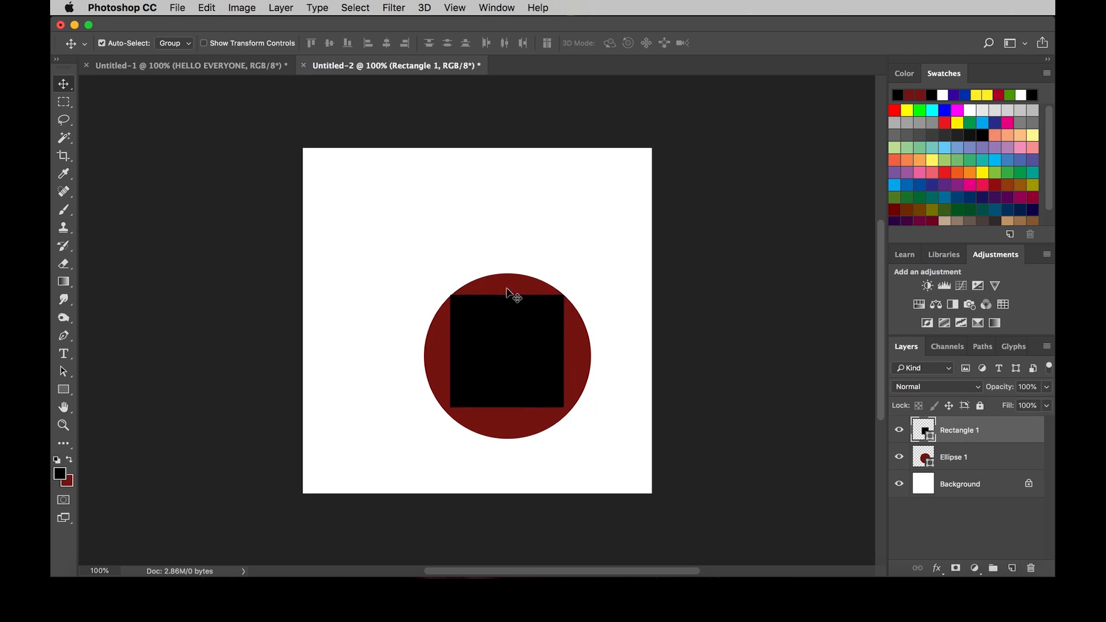
{"action": "left_click", "coordinate": [518, 292], "text": "shift"}
{"action": "left_click_drag", "start_coordinate": [518, 293], "coordinate": [494, 269]}
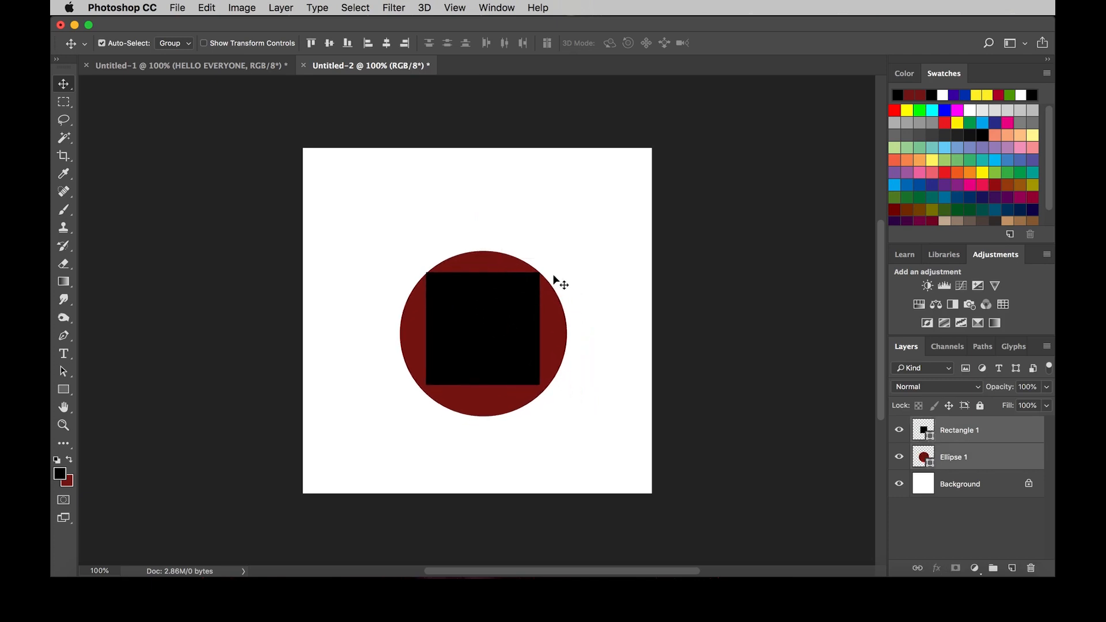
Step: Select the Rectangle 1 layer and move the square to overlap the circle's lower-right edge
{"action": "left_click", "coordinate": [834, 492]}
{"action": "left_click", "coordinate": [951, 460]}
{"action": "left_click", "coordinate": [957, 433]}
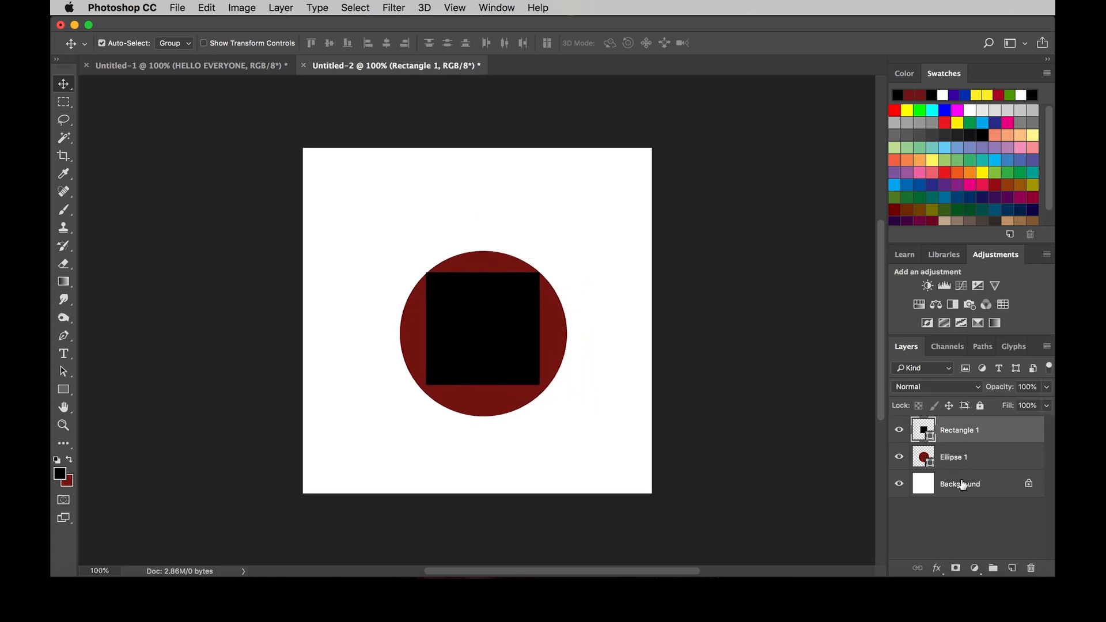
{"action": "left_click", "coordinate": [961, 485]}
{"action": "left_click", "coordinate": [960, 460]}
{"action": "left_click", "coordinate": [957, 436]}
{"action": "left_click", "coordinate": [595, 326]}
{"action": "left_click_drag", "start_coordinate": [490, 344], "coordinate": [543, 371]}
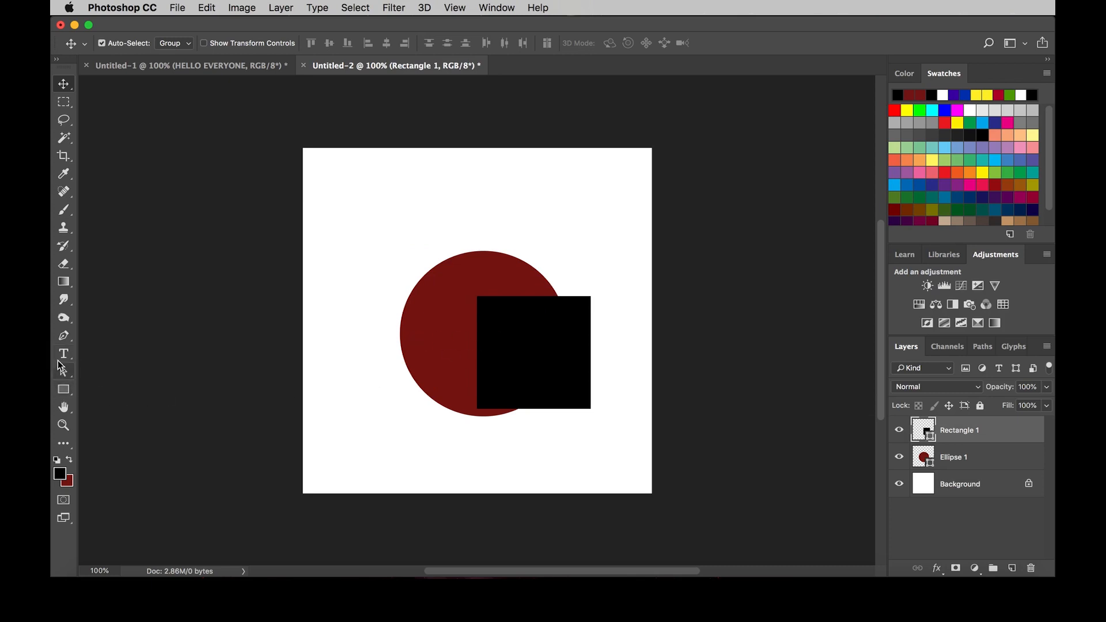
{"action": "left_click", "coordinate": [63, 354]}
{"action": "left_click", "coordinate": [365, 278]}
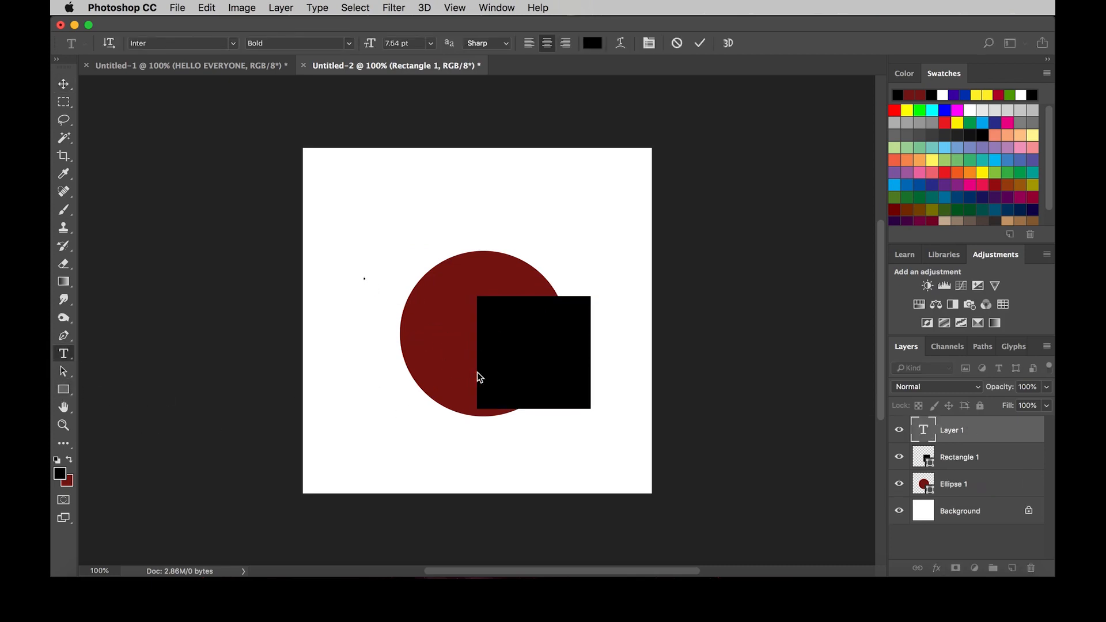
{"action": "left_click", "coordinate": [64, 357]}
{"action": "key", "text": "Escape"}
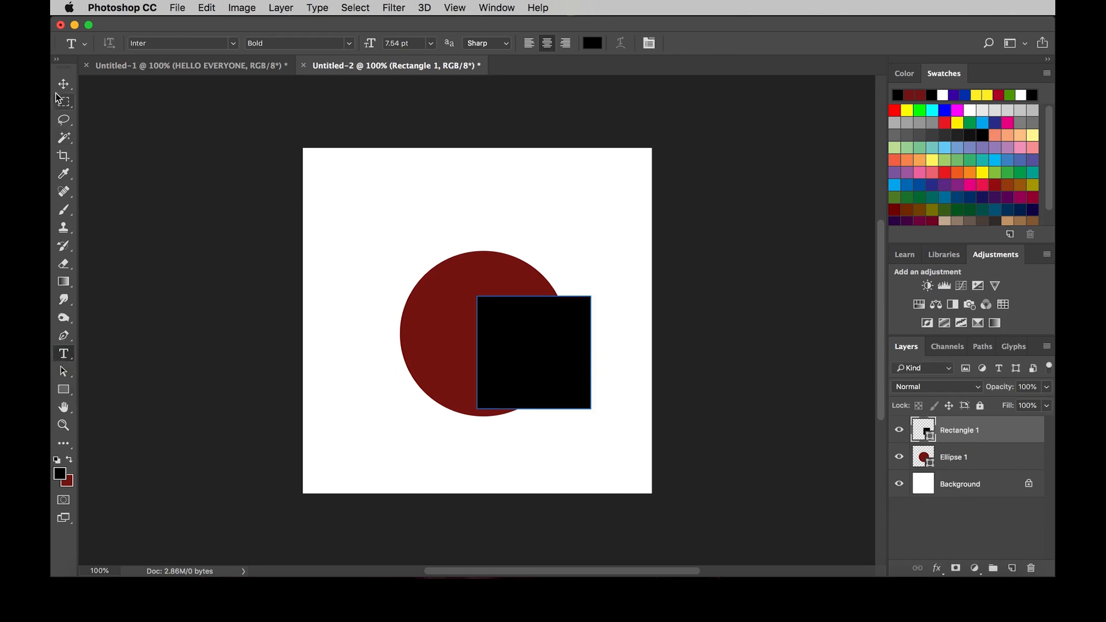
{"action": "left_click", "coordinate": [64, 84]}
{"action": "key", "text": "t"}
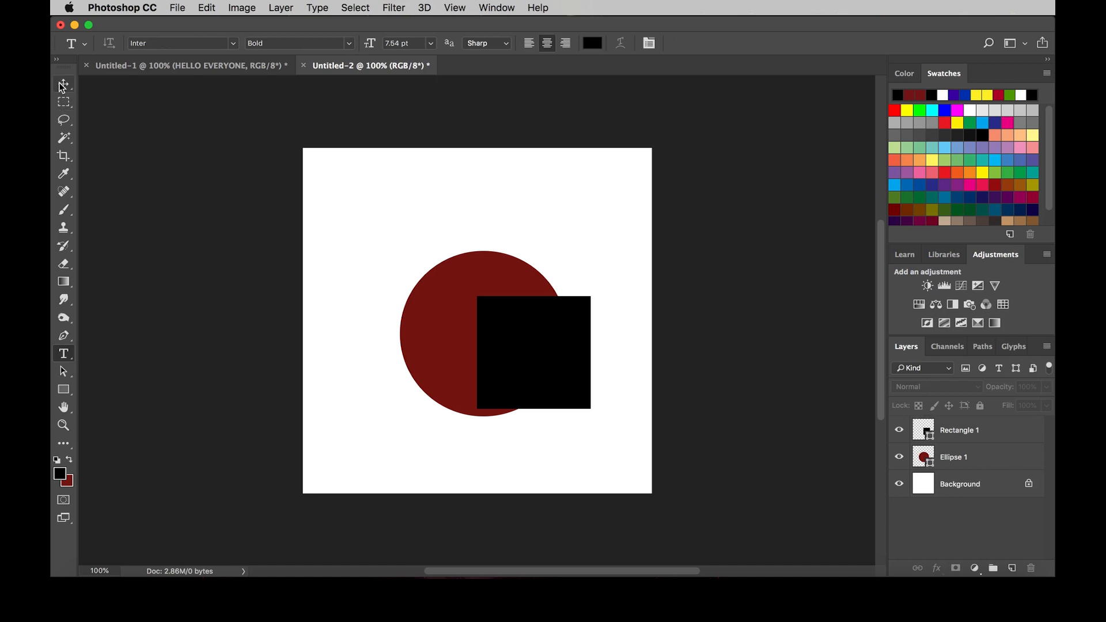
{"action": "key", "text": "v"}
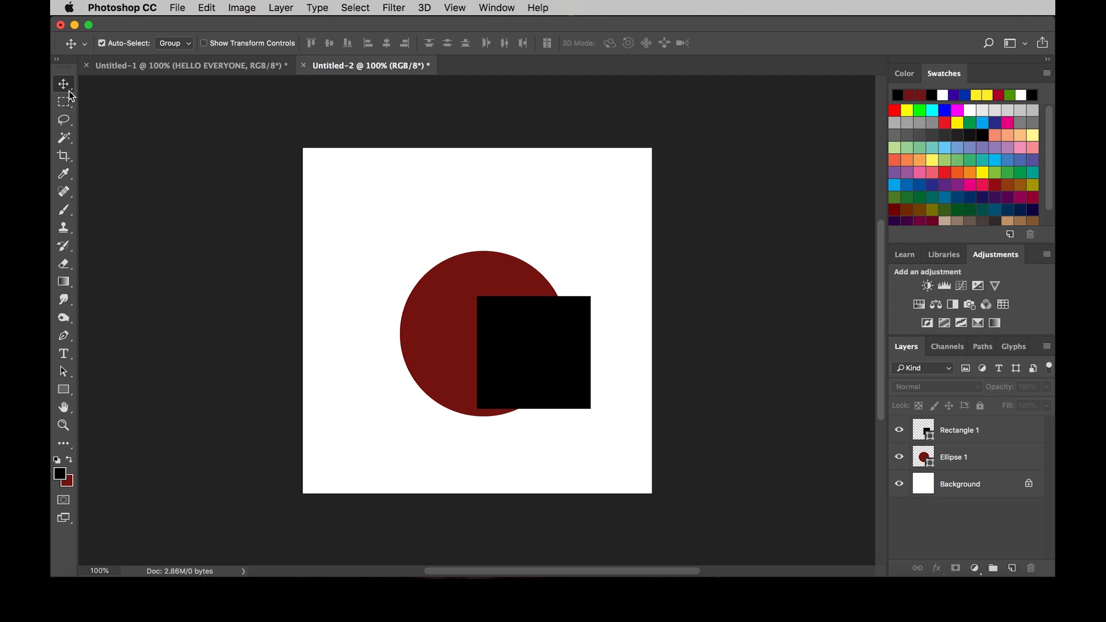
Step: Add the text "PHOTOSHOP DAY 1" on two lines in the white area above and left of the circle
{"action": "key", "text": "t"}
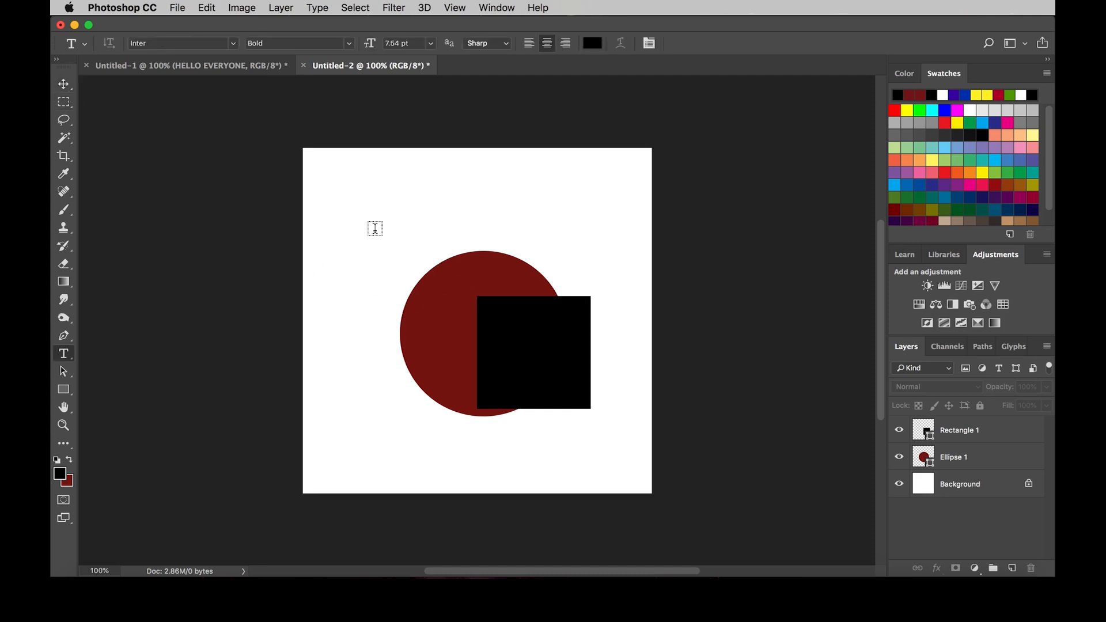
{"action": "left_click", "coordinate": [375, 228]}
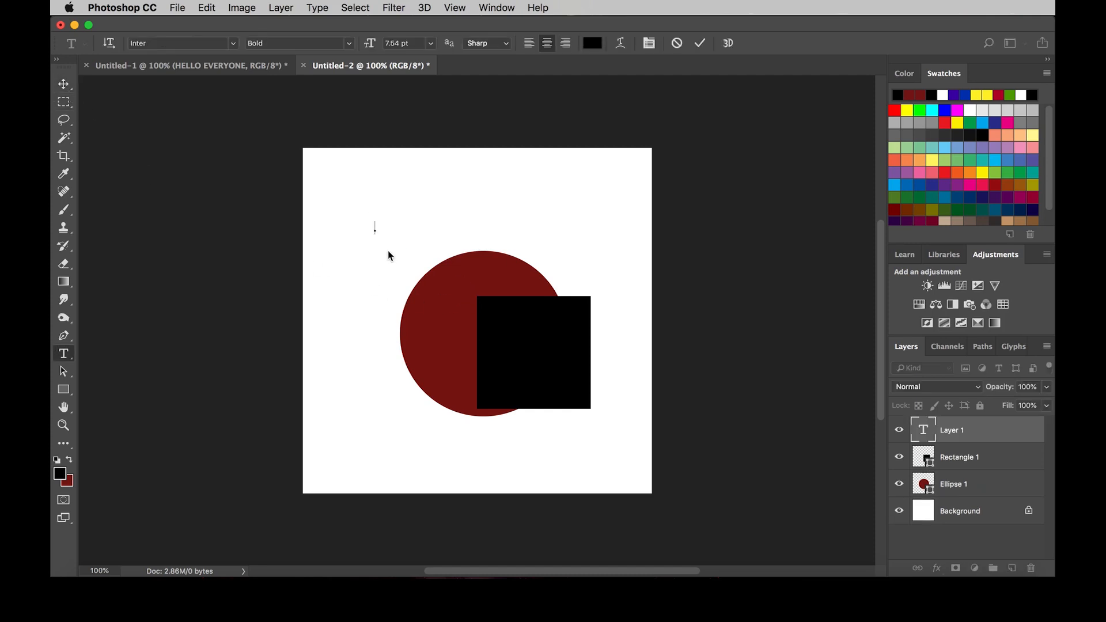
{"action": "type", "text": "PHOTOSHOP "}
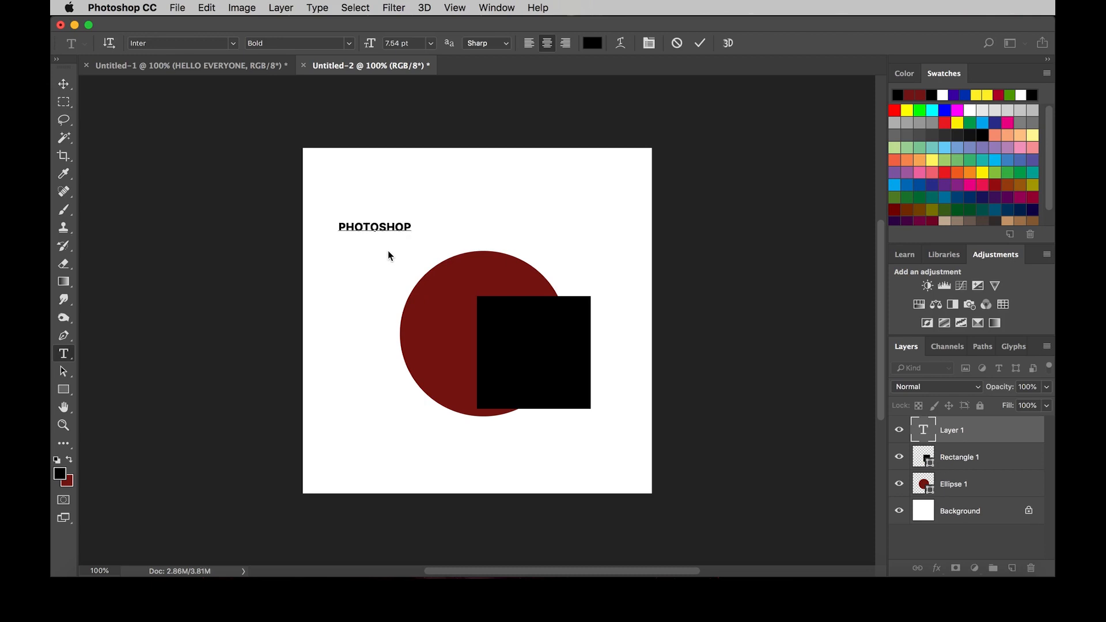
{"action": "type", "text": "DAY 1"}
{"action": "key", "text": "super+Return"}
{"action": "key", "text": "v"}
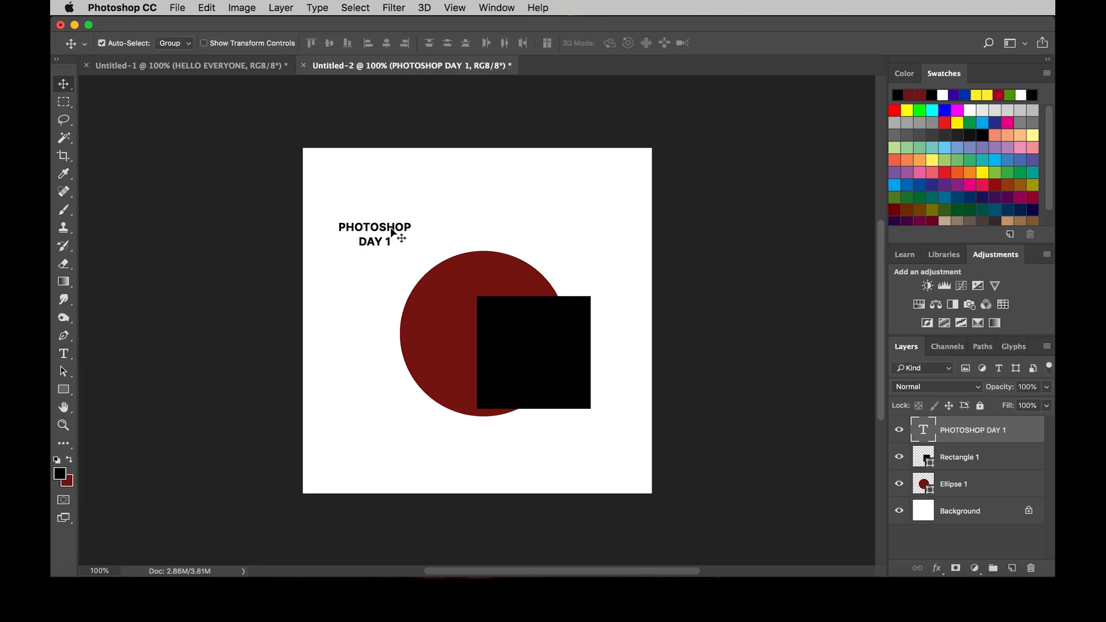
Step: Open the PHOTOSHOP DAY 1 text for editing and leave it again without edits, twice
{"action": "double_click", "coordinate": [380, 230]}
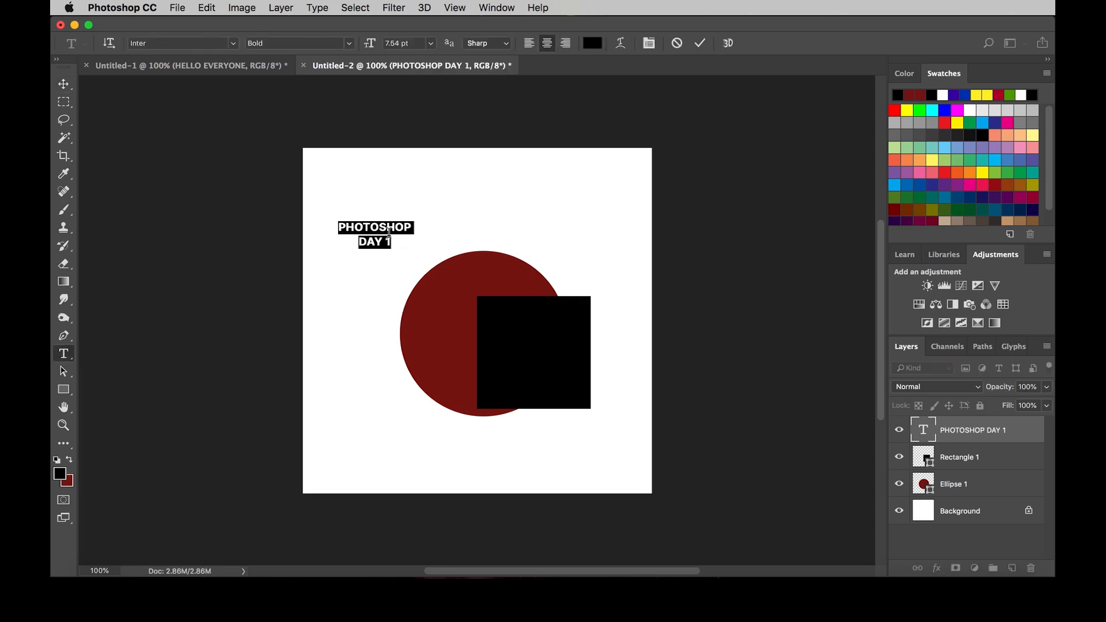
{"action": "key", "text": "Left"}
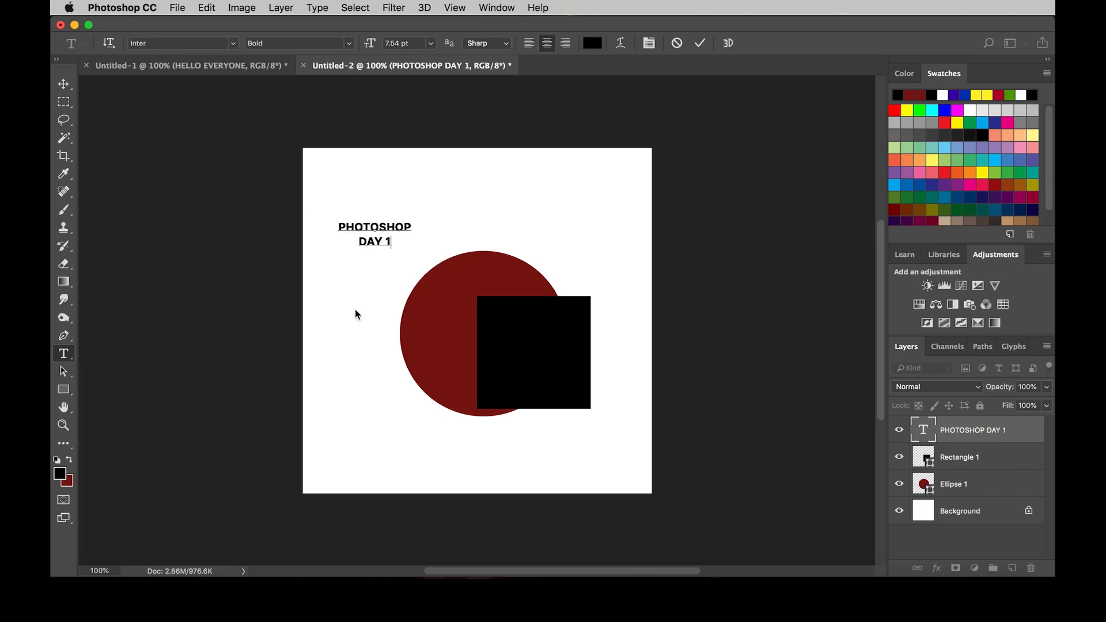
{"action": "left_click", "coordinate": [65, 84]}
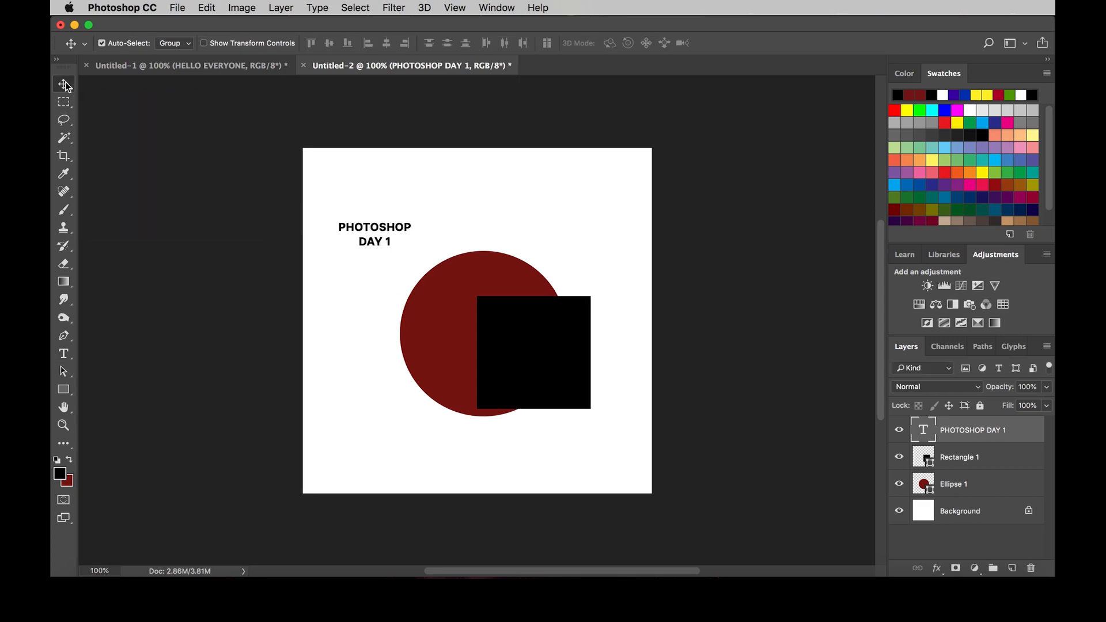
{"action": "double_click", "coordinate": [381, 241]}
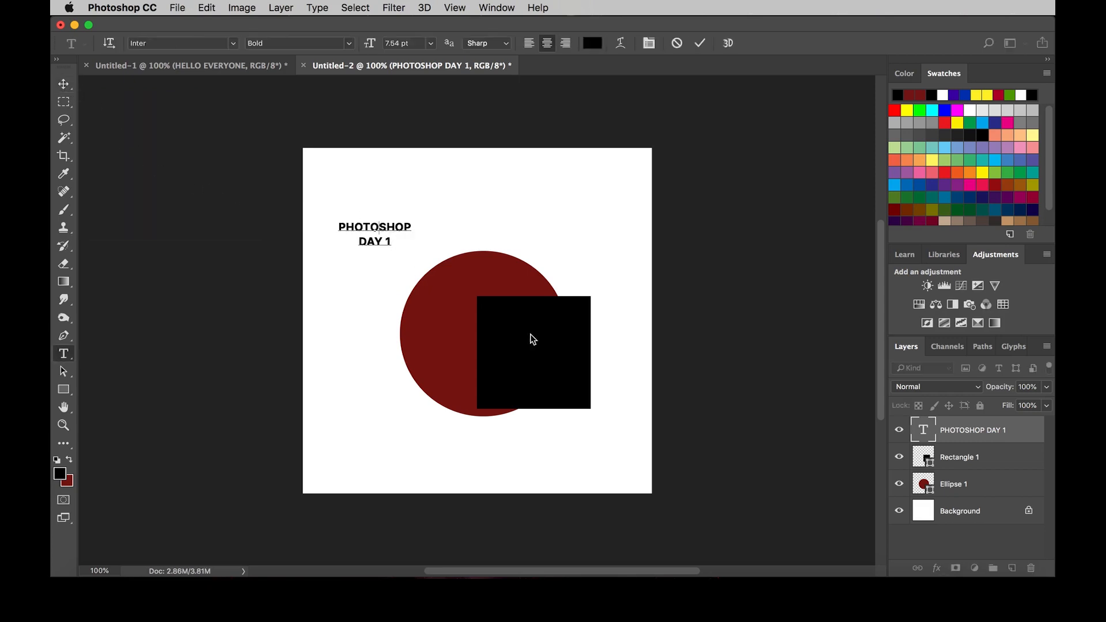
{"action": "key", "text": "super+Return"}
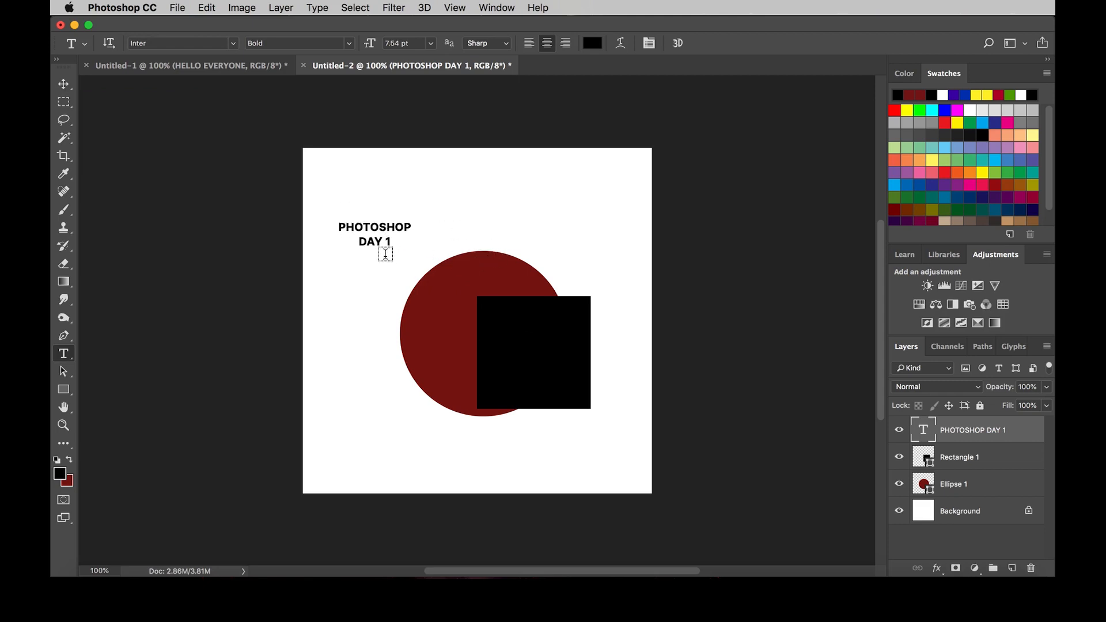
Step: Move the PHOTOSHOP DAY 1 text onto the upper part of the red circle with the Move tool
{"action": "left_click", "coordinate": [64, 84]}
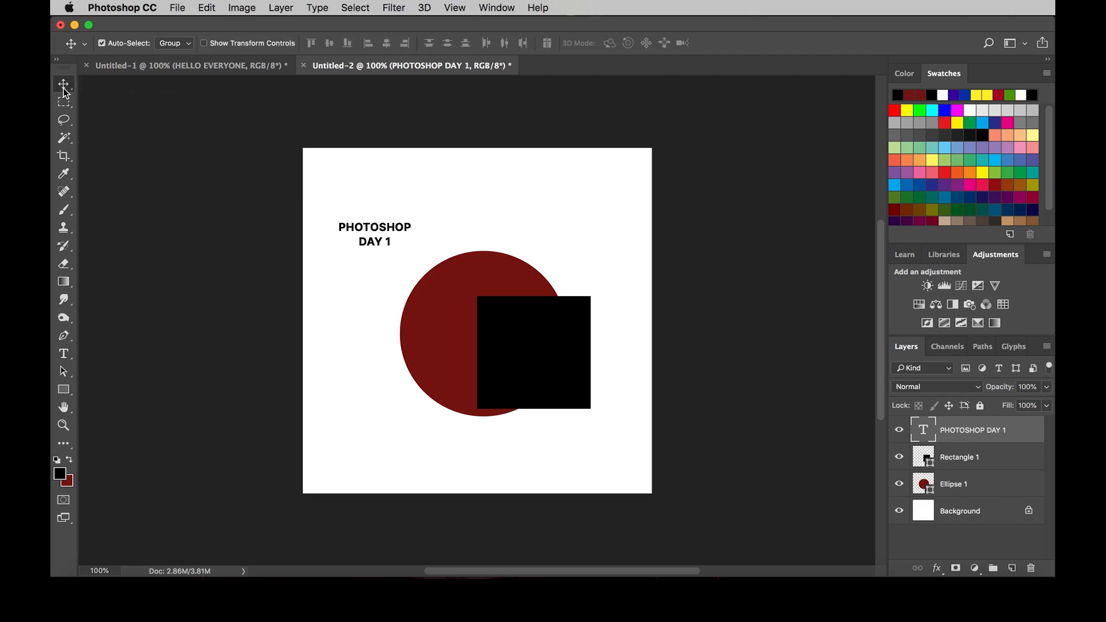
{"action": "left_click_drag", "start_coordinate": [382, 251], "coordinate": [475, 275]}
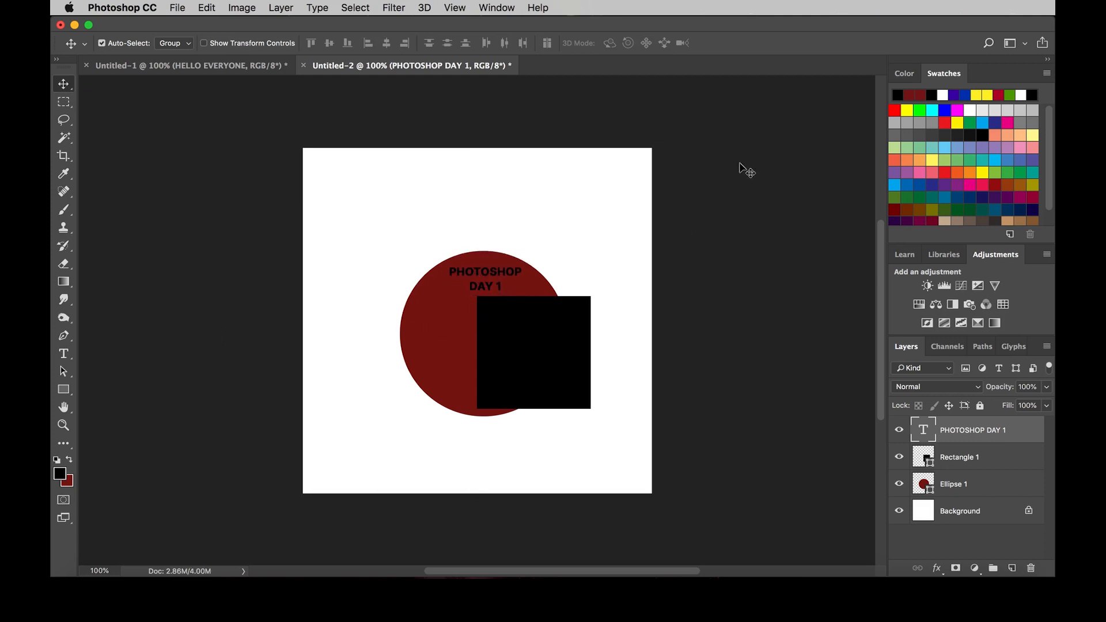
Step: Try green and cyan swatches as the foreground colour, and set it to white in the Color Picker
{"action": "left_click", "coordinate": [943, 94]}
{"action": "left_click", "coordinate": [920, 110]}
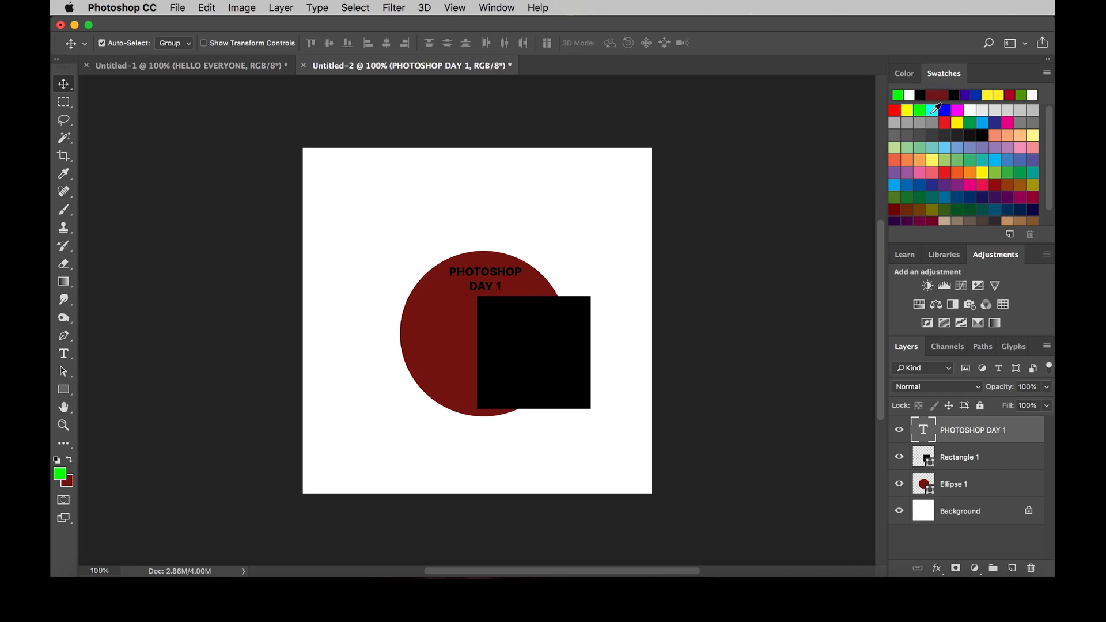
{"action": "left_click", "coordinate": [932, 110]}
{"action": "left_click", "coordinate": [59, 476]}
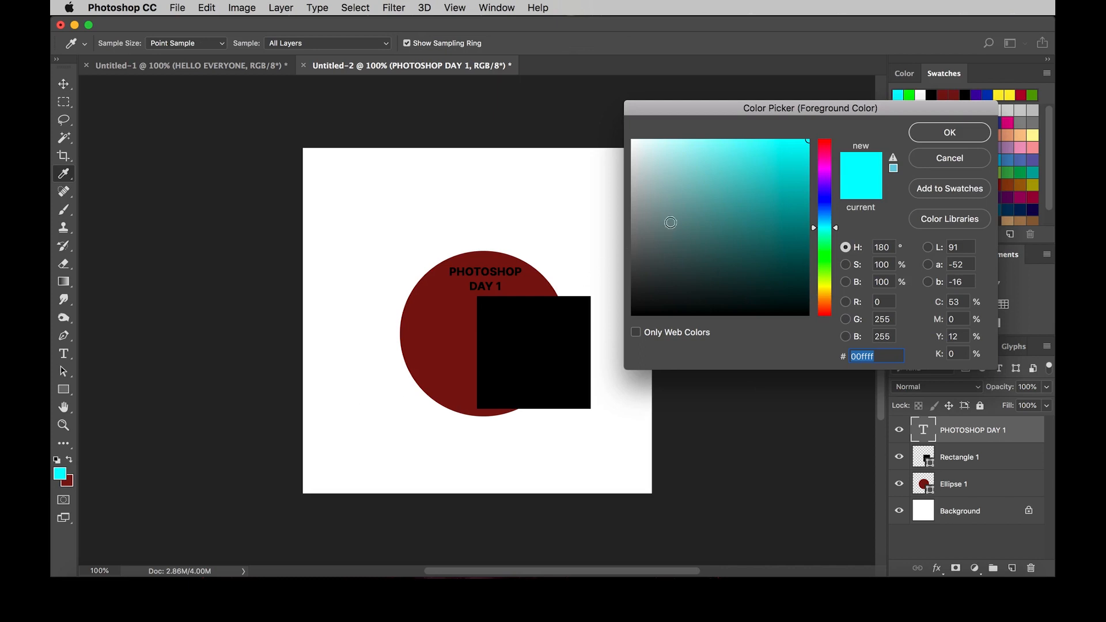
{"action": "left_click_drag", "start_coordinate": [671, 222], "coordinate": [603, 118]}
{"action": "left_click", "coordinate": [960, 133]}
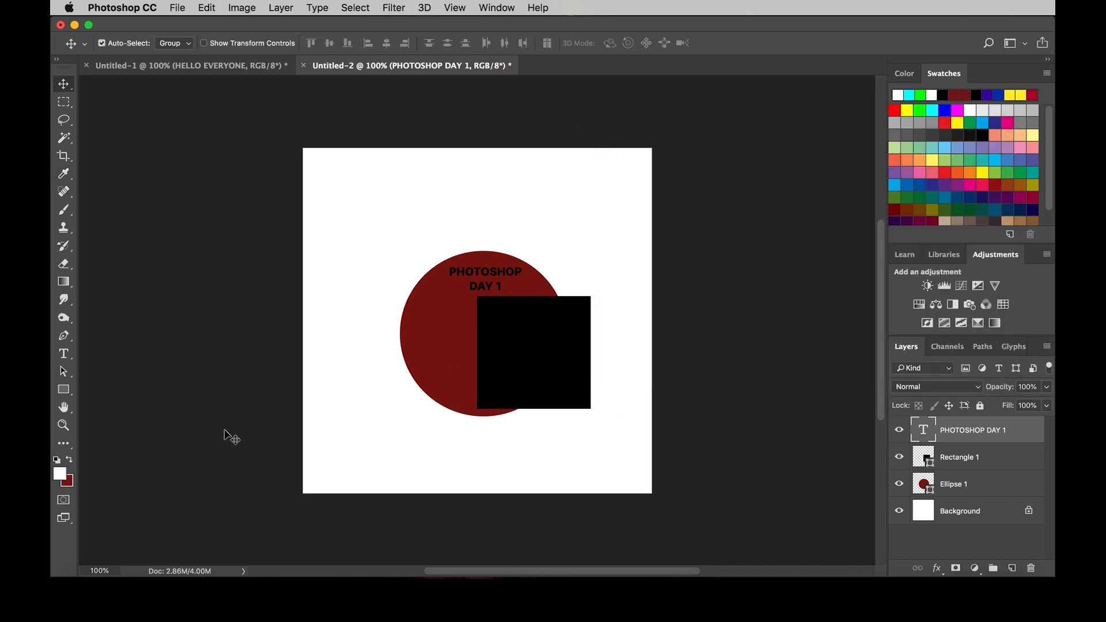
Step: Reset to the default black and white colours, fill the text with the white background colour, and nudge it slightly left and down
{"action": "key", "text": "d"}
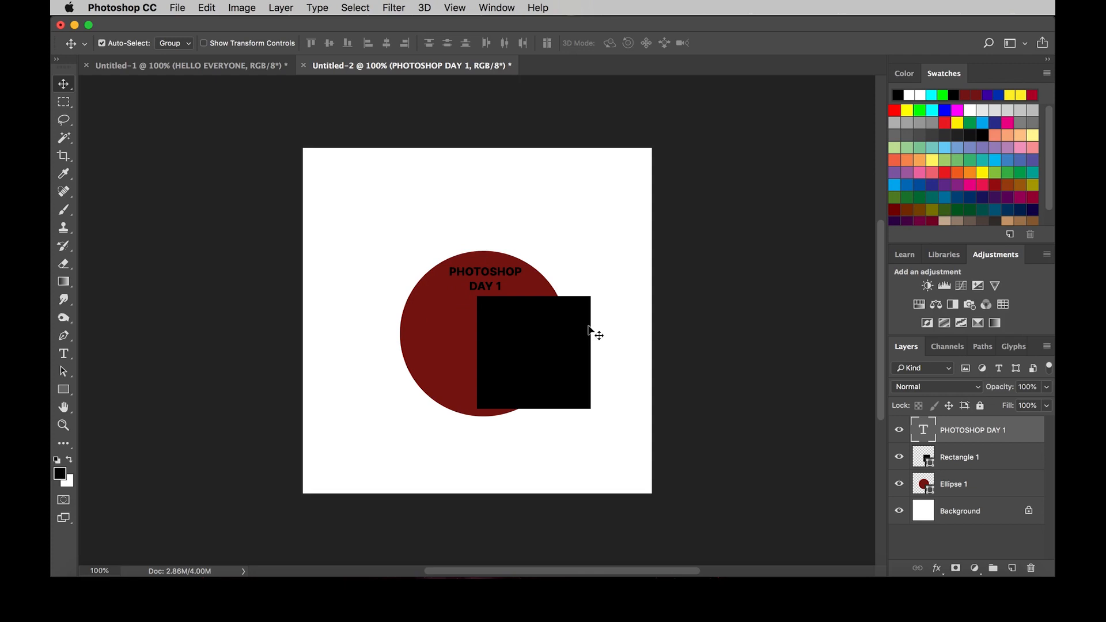
{"action": "key", "text": "super+BackSpace"}
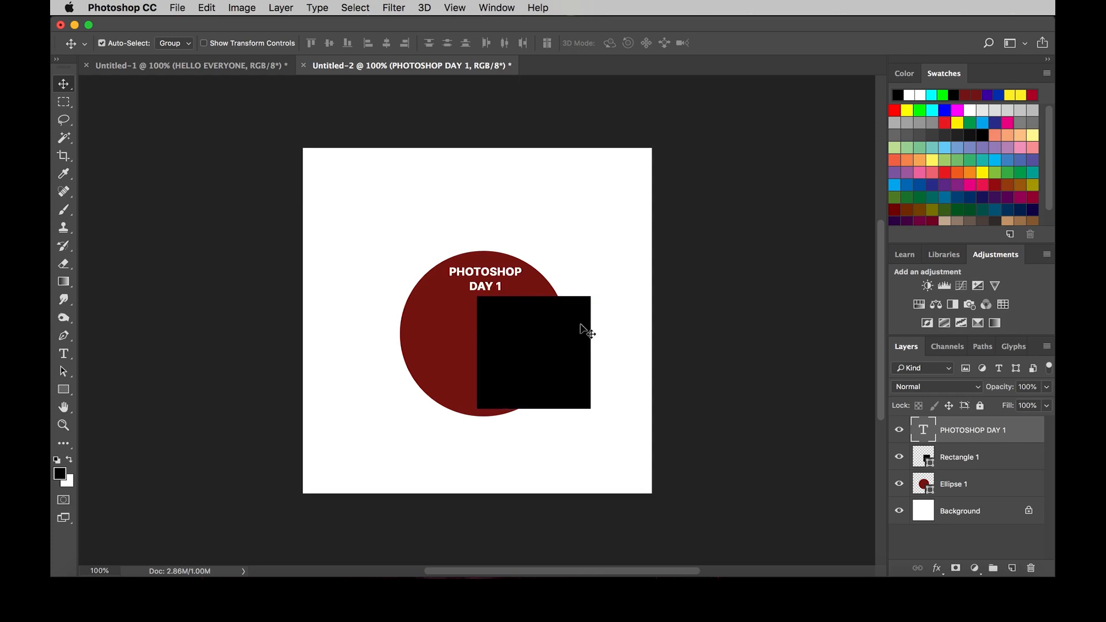
{"action": "left_click", "coordinate": [494, 275]}
{"action": "left_click_drag", "start_coordinate": [495, 275], "coordinate": [487, 279]}
{"action": "left_click", "coordinate": [620, 402]}
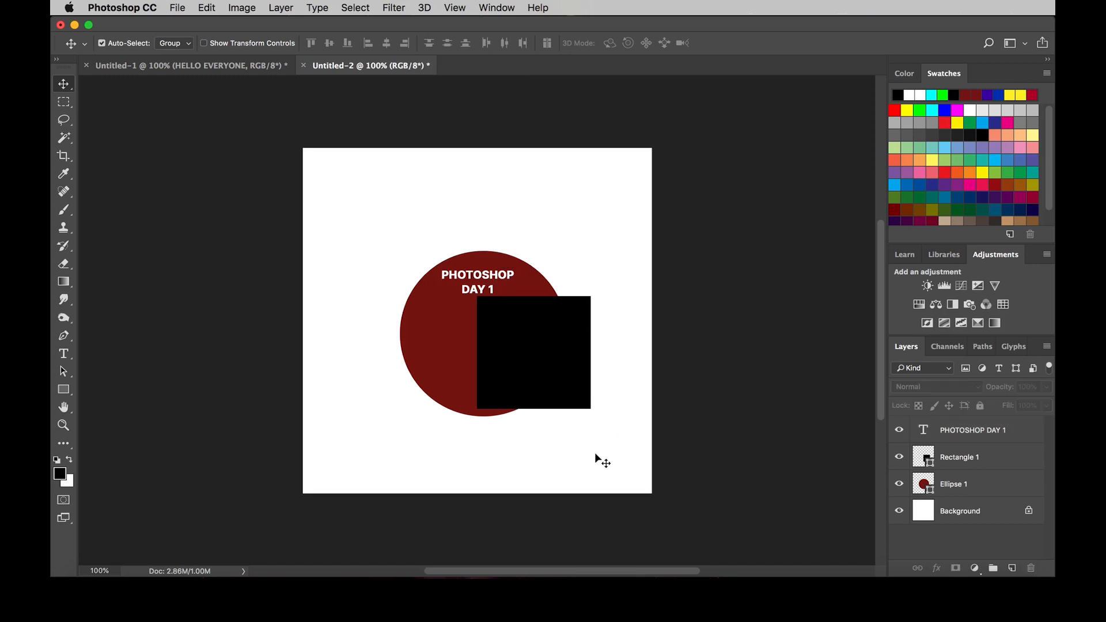
Step: Move the black square down and right, and place the circle behind the text with its lower-right edge under the square
{"action": "left_click_drag", "start_coordinate": [544, 375], "coordinate": [576, 404]}
{"action": "left_click_drag", "start_coordinate": [474, 387], "coordinate": [428, 387]}
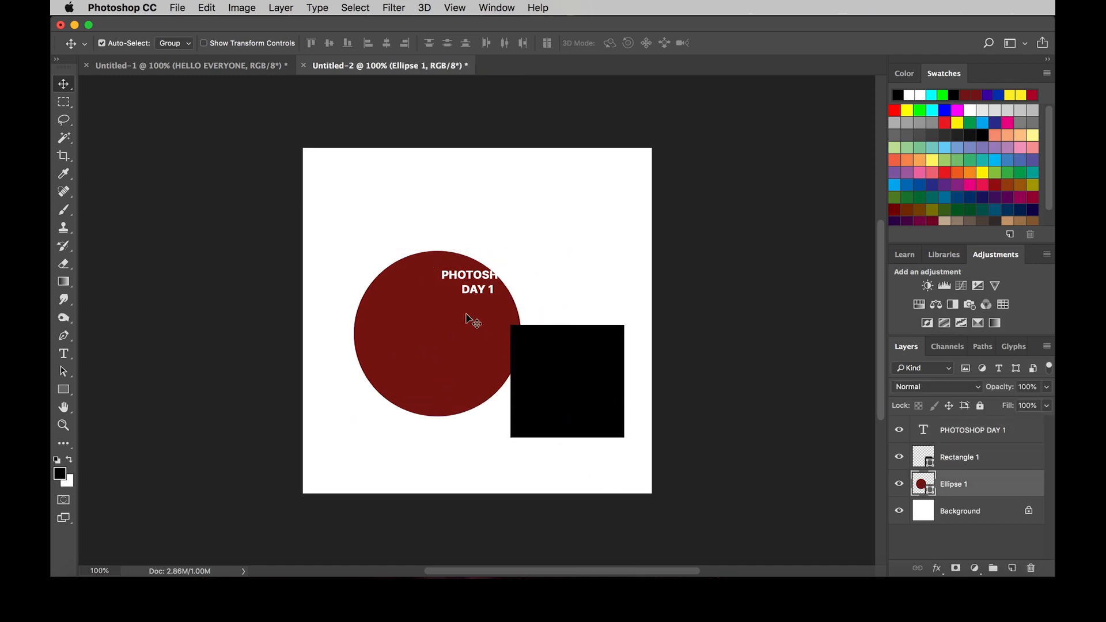
{"action": "left_click", "coordinate": [477, 275]}
{"action": "left_click_drag", "start_coordinate": [477, 276], "coordinate": [520, 253]}
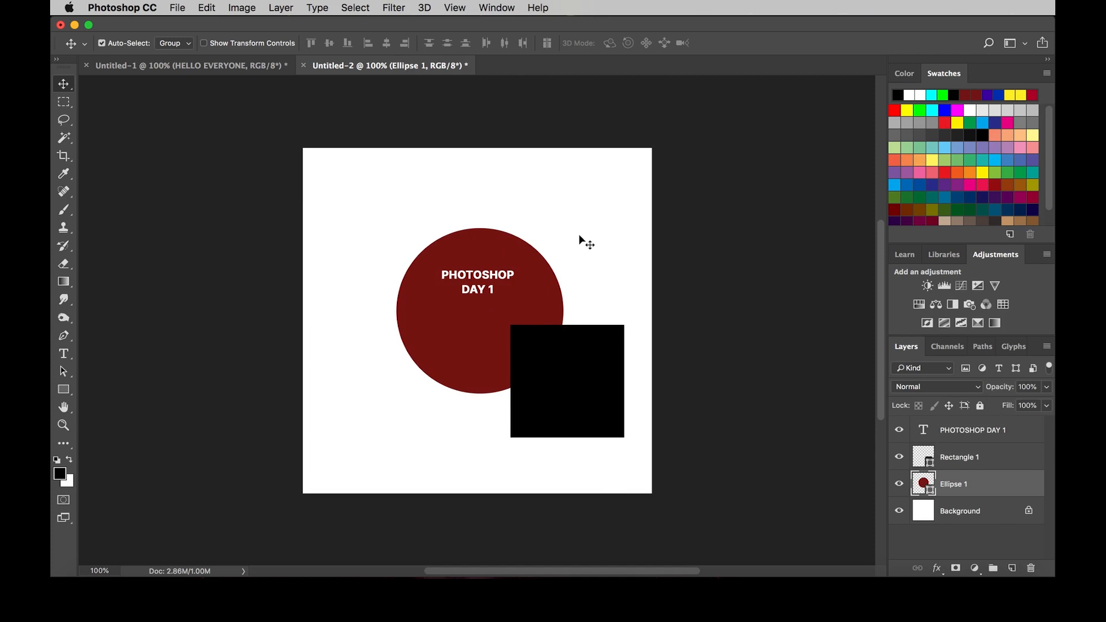
Step: Move the text, square and circle together slightly up and left, and shift the circle alone farther toward the canvas's upper left
{"action": "left_click_drag", "start_coordinate": [593, 208], "coordinate": [455, 387]}
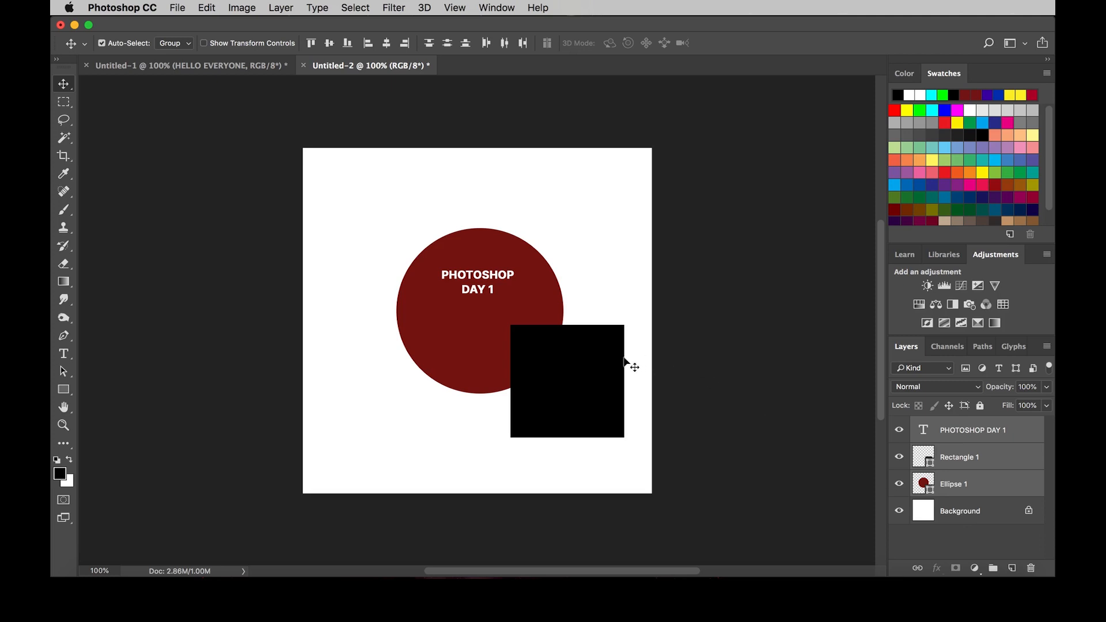
{"action": "left_click_drag", "start_coordinate": [588, 374], "coordinate": [563, 366]}
{"action": "left_click", "coordinate": [980, 483]}
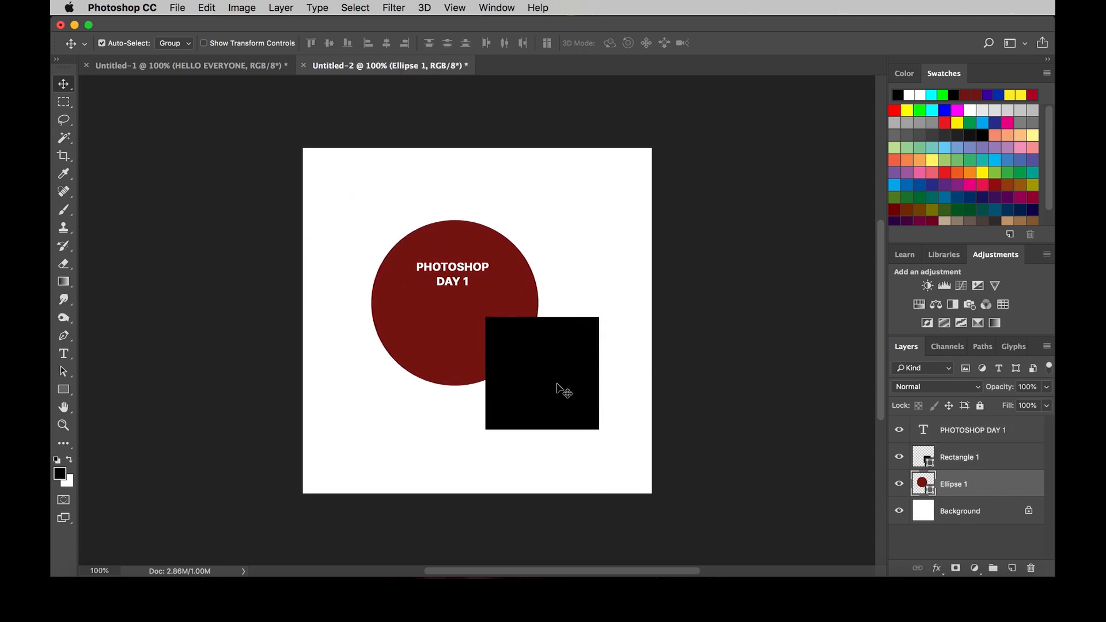
{"action": "left_click", "coordinate": [431, 335]}
{"action": "left_click_drag", "start_coordinate": [431, 334], "coordinate": [407, 296]}
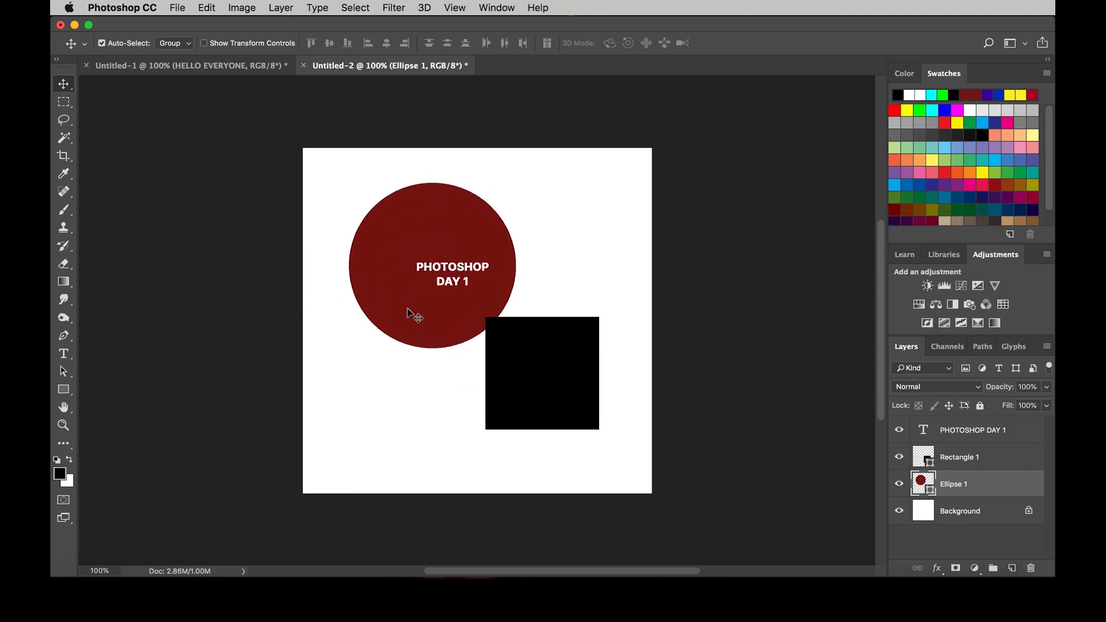
Step: Select the Ellipse 1, Rectangle 1 and PHOTOSHOP DAY 1 layers together, first one after another and again as a range
{"action": "left_click", "coordinate": [986, 461], "text": "shift"}
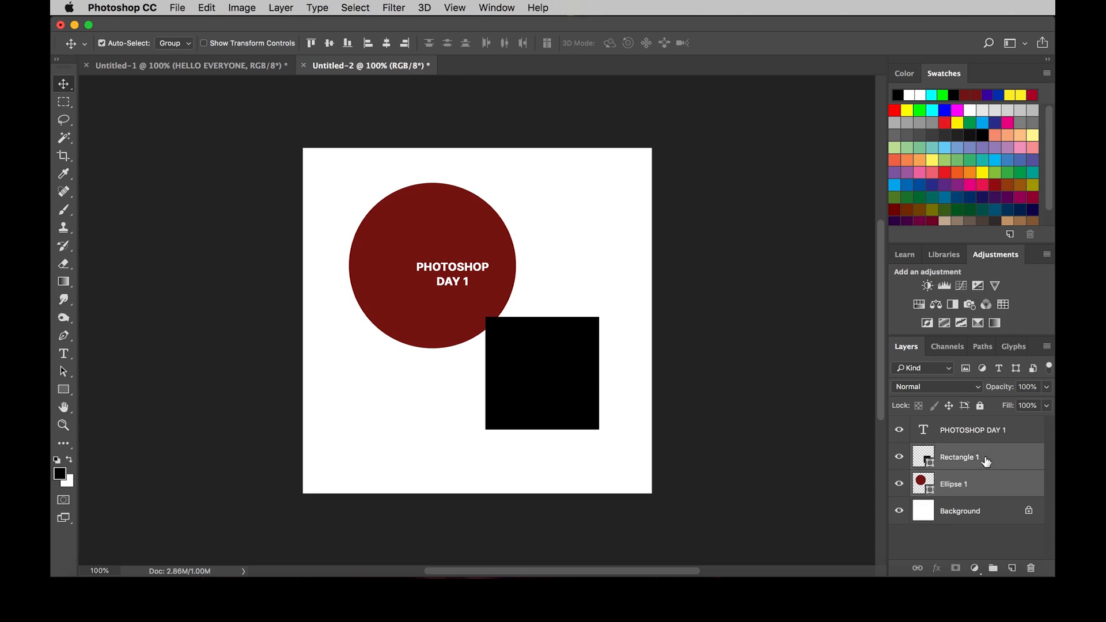
{"action": "left_click", "coordinate": [986, 431], "text": "shift"}
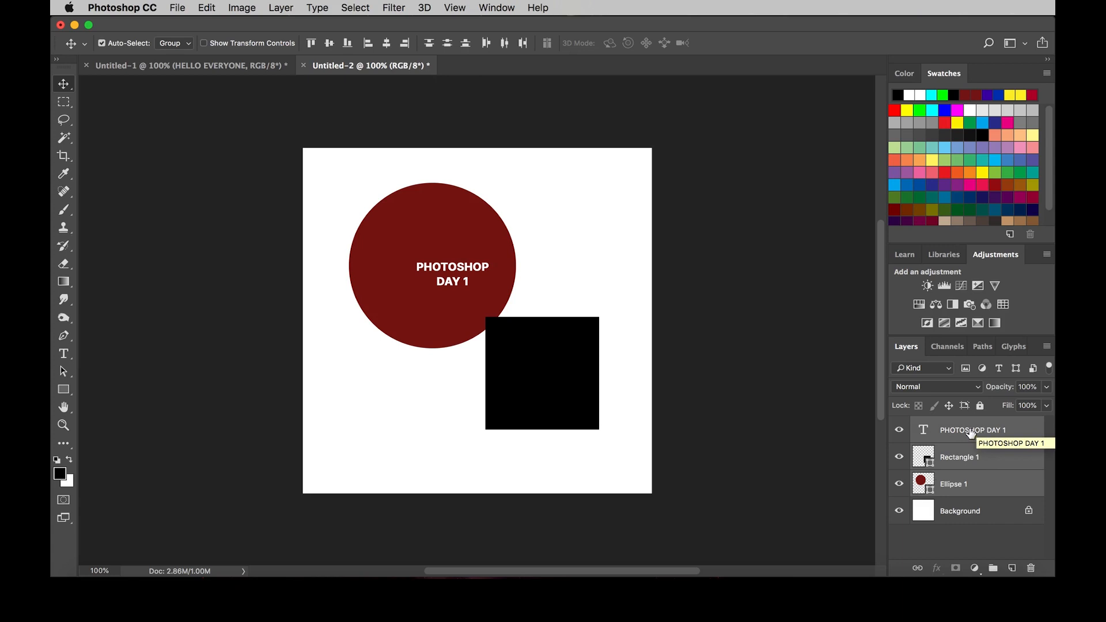
{"action": "left_click", "coordinate": [971, 432]}
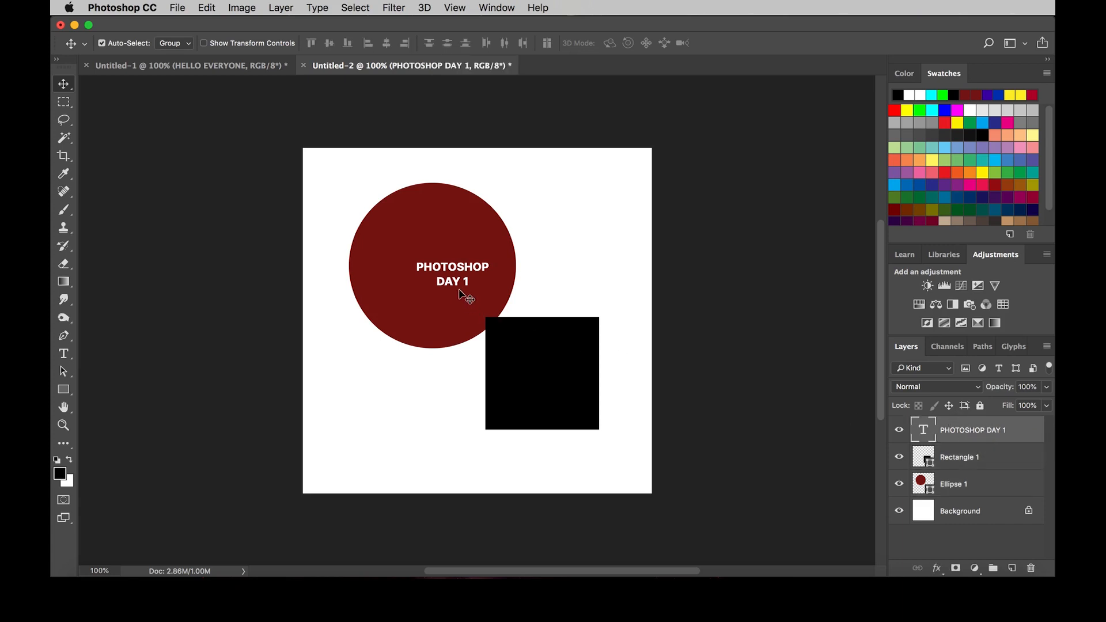
{"action": "left_click", "coordinate": [976, 487]}
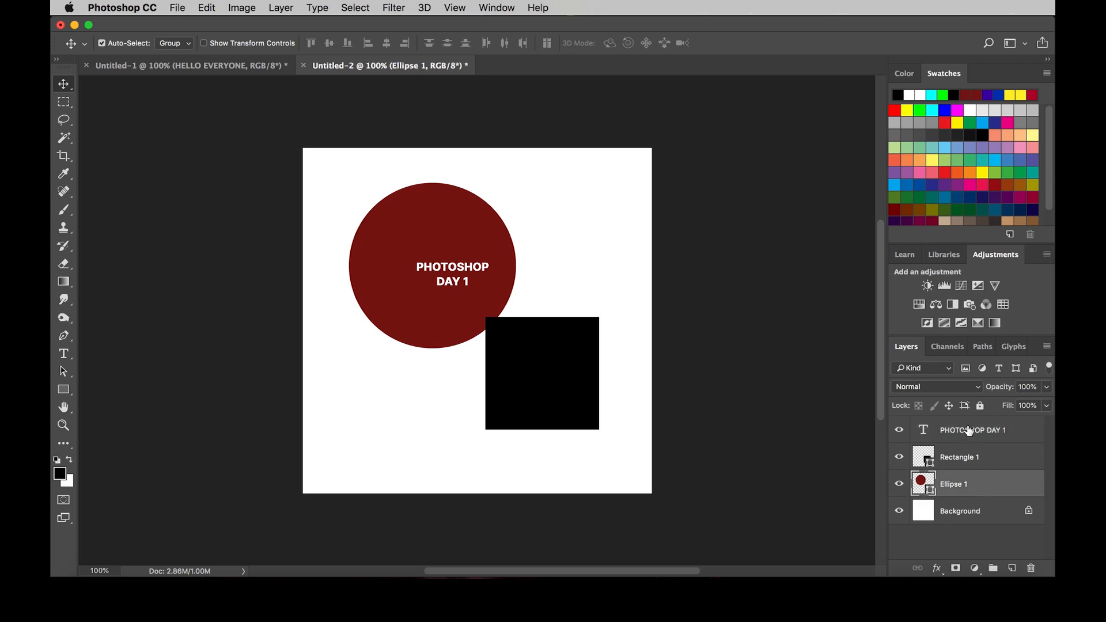
{"action": "left_click", "coordinate": [971, 432]}
{"action": "left_click", "coordinate": [998, 491], "text": "shift"}
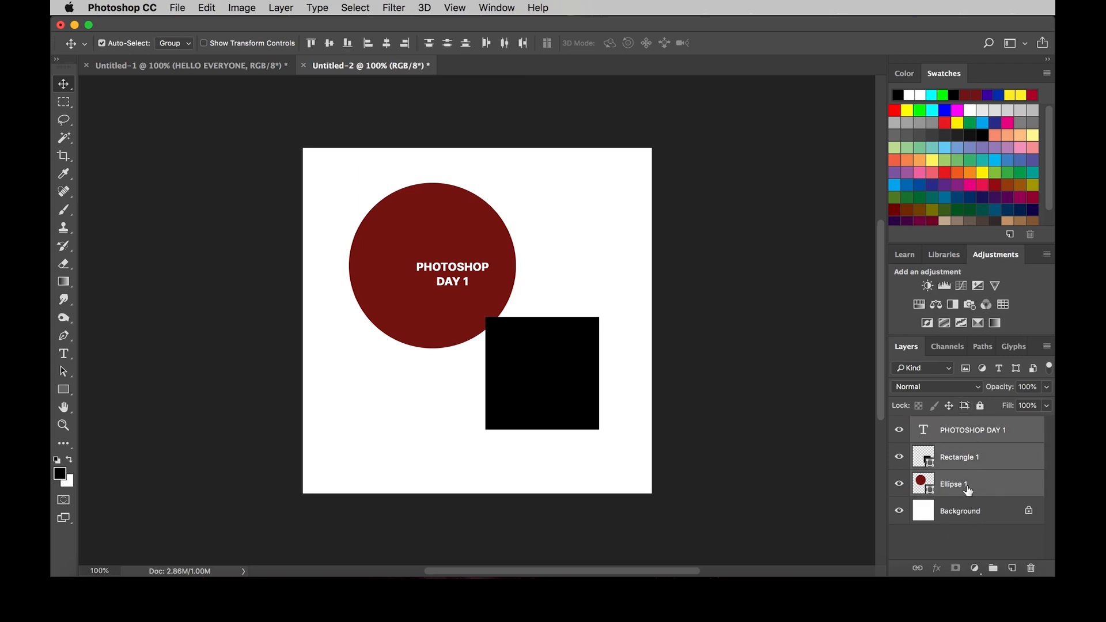
Step: Select only the Ellipse 1 and PHOTOSHOP DAY 1 layers together, and move the black square up and right before undoing that move
{"action": "left_click", "coordinate": [971, 494]}
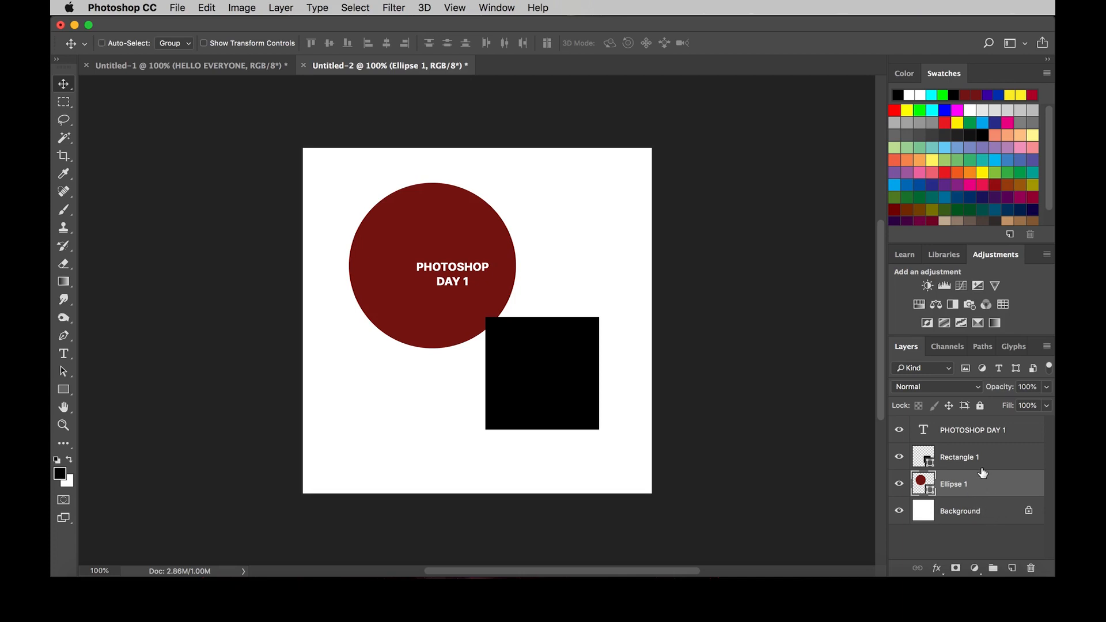
{"action": "left_click", "coordinate": [988, 431], "text": "super"}
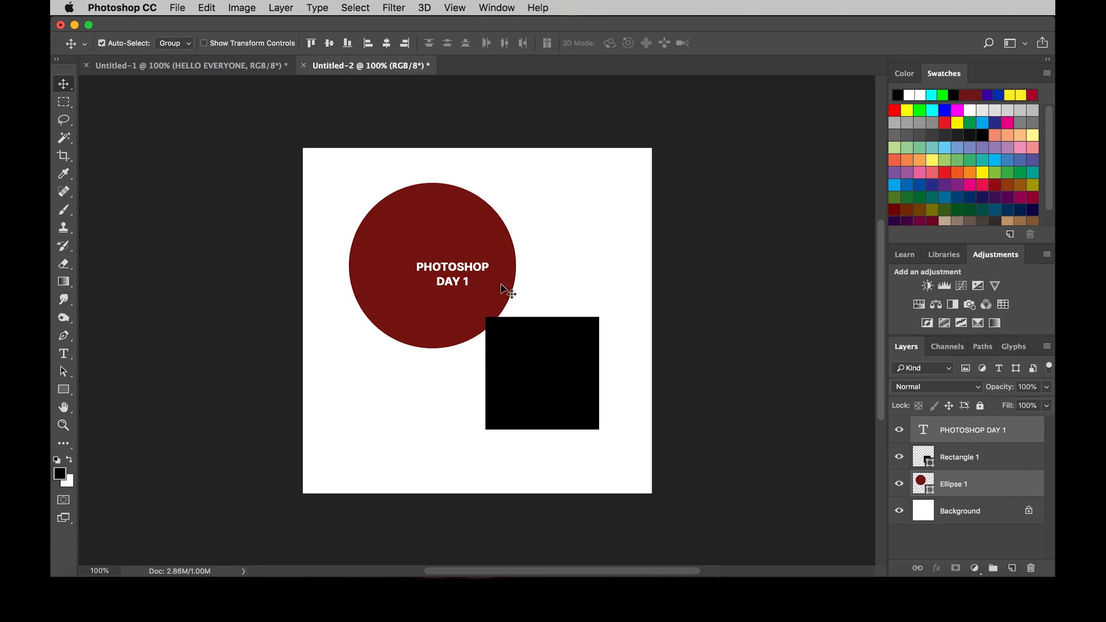
{"action": "left_click_drag", "start_coordinate": [530, 340], "coordinate": [575, 312]}
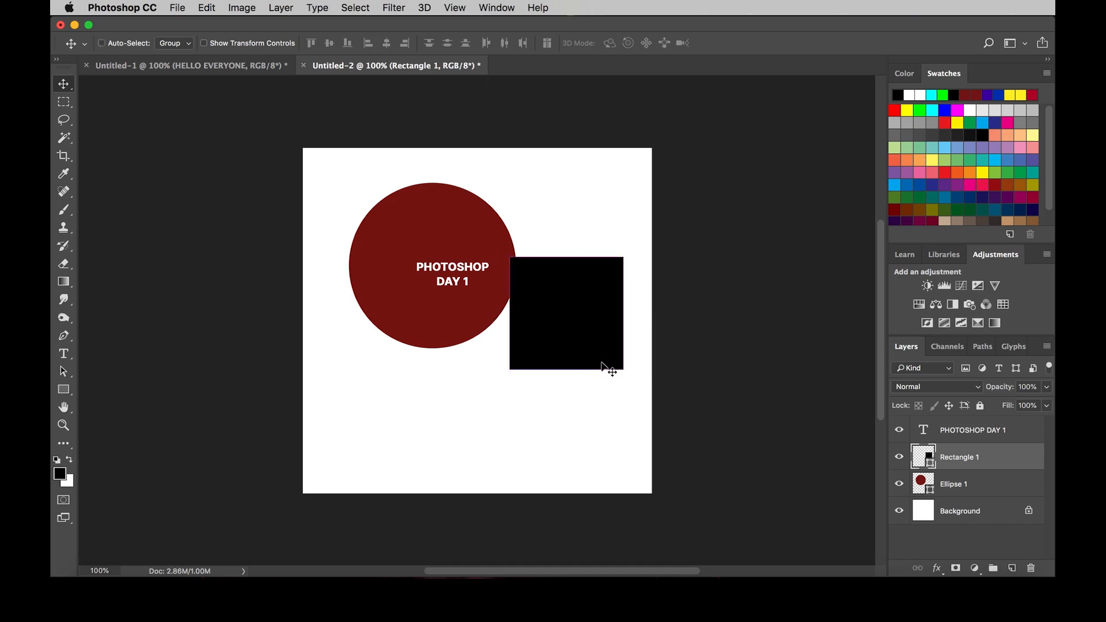
{"action": "key", "text": "super+z"}
Step: Move the Ellipse 1 and PHOTOSHOP DAY 1 layers together, and place the circle so it sits more centrally behind the text
{"action": "left_click", "coordinate": [973, 487]}
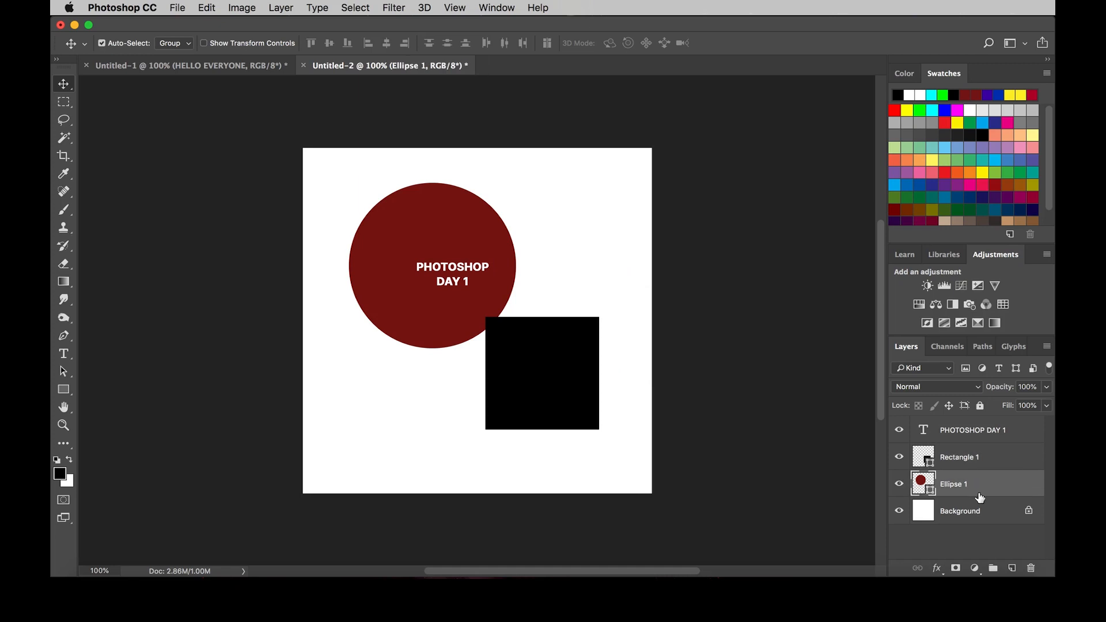
{"action": "left_click", "coordinate": [986, 434], "text": "super"}
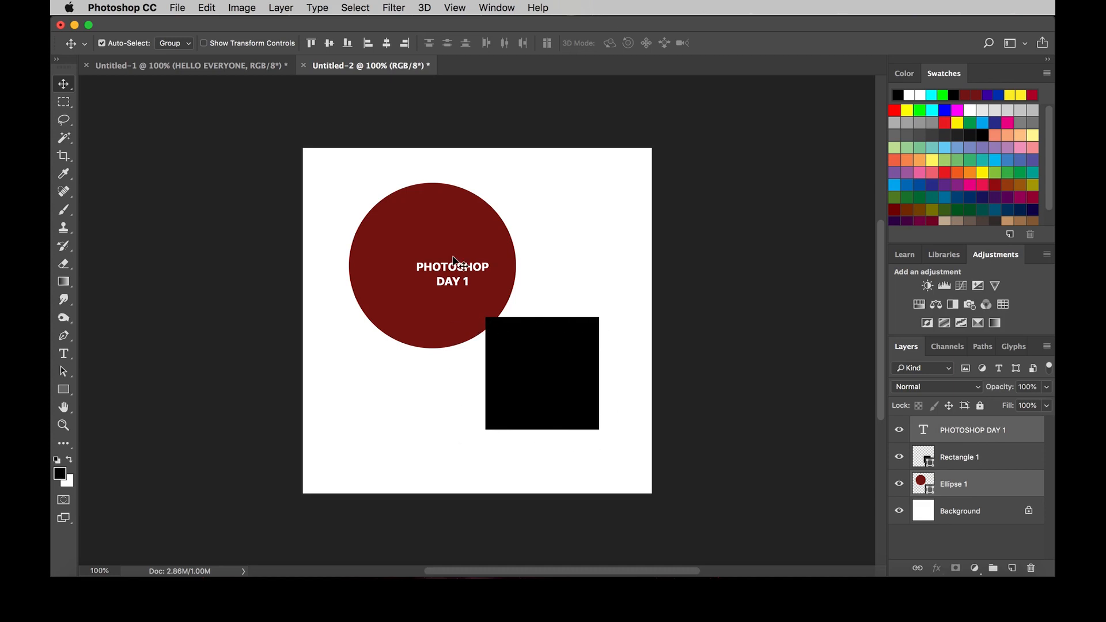
{"action": "left_click_drag", "start_coordinate": [451, 247], "coordinate": [500, 236]}
{"action": "left_click", "coordinate": [601, 266]}
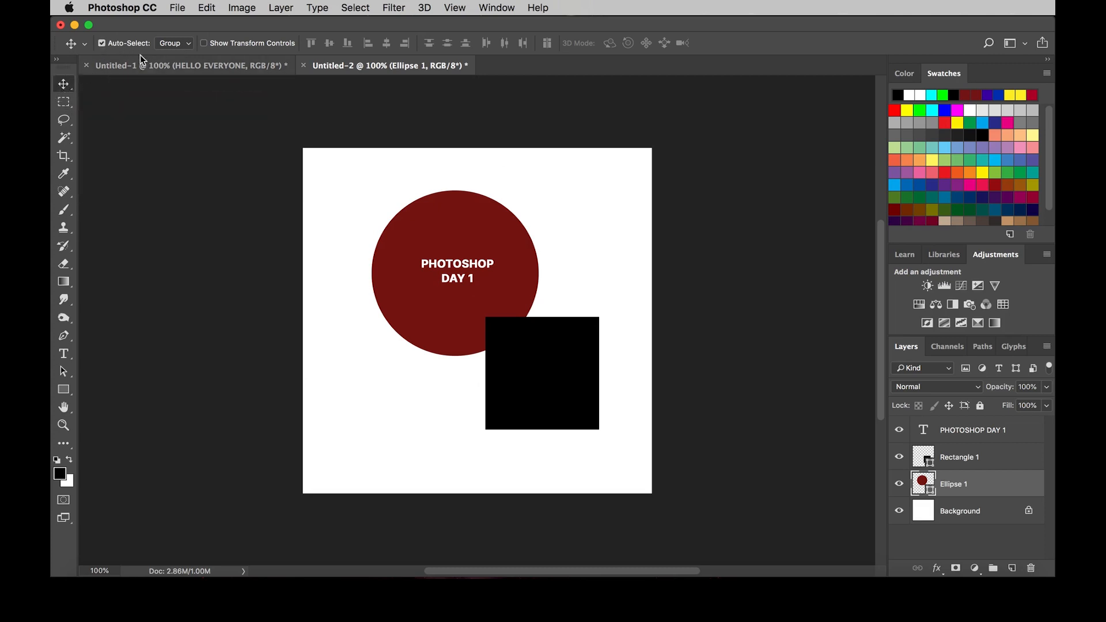
Step: Turn off Auto-Select and move the active Ellipse 1 layer from different spots on the canvas, leaving the circle slightly higher
{"action": "left_click", "coordinate": [102, 45]}
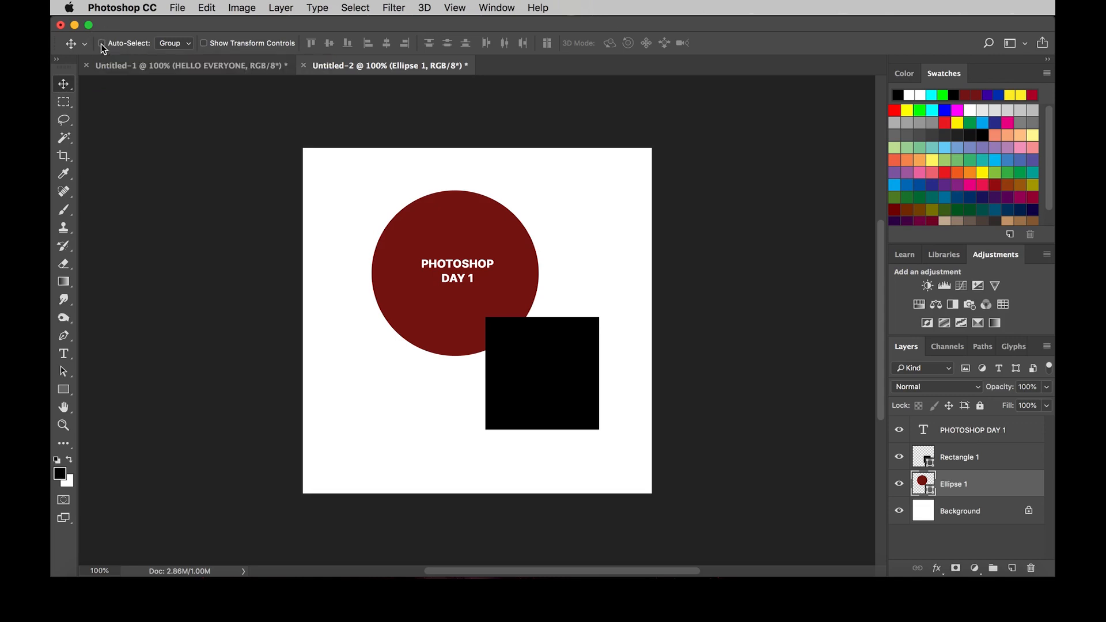
{"action": "mouse_move", "coordinate": [483, 230]}
{"action": "left_mouse_down"}
{"action": "mouse_move", "coordinate": [484, 249]}
{"action": "mouse_move", "coordinate": [470, 226]}
{"action": "mouse_move", "coordinate": [476, 236]}
{"action": "left_mouse_up"}
{"action": "left_click_drag", "start_coordinate": [547, 365], "coordinate": [543, 343]}
{"action": "left_click_drag", "start_coordinate": [453, 218], "coordinate": [479, 228]}
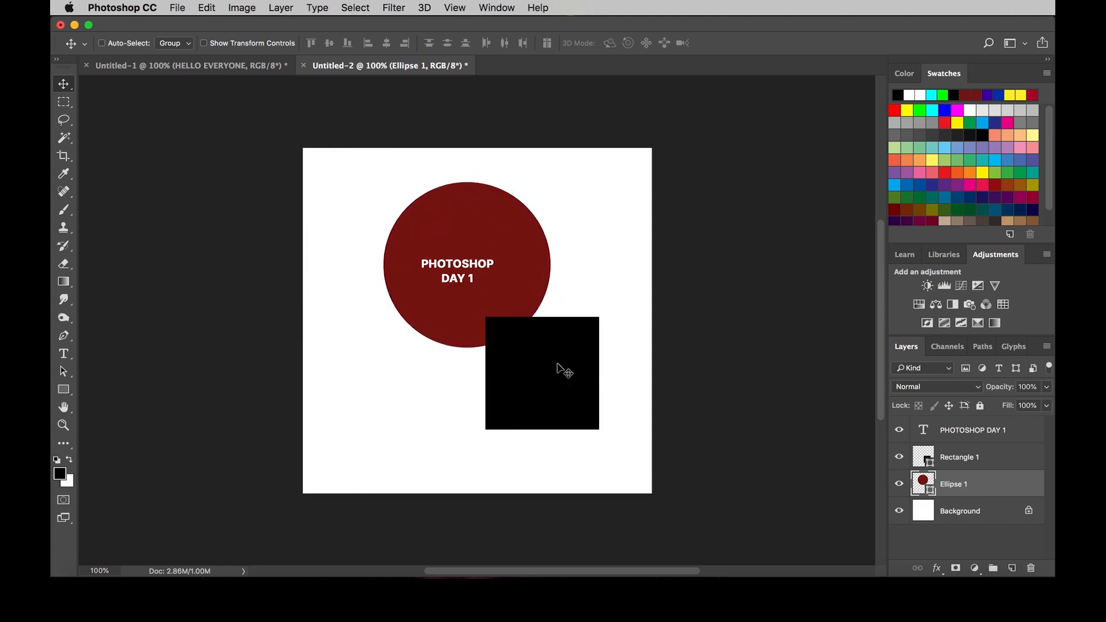
{"action": "mouse_move", "coordinate": [557, 369]}
{"action": "left_mouse_down"}
{"action": "mouse_move", "coordinate": [570, 393]}
{"action": "mouse_move", "coordinate": [545, 355]}
{"action": "mouse_move", "coordinate": [547, 365]}
{"action": "left_mouse_up"}
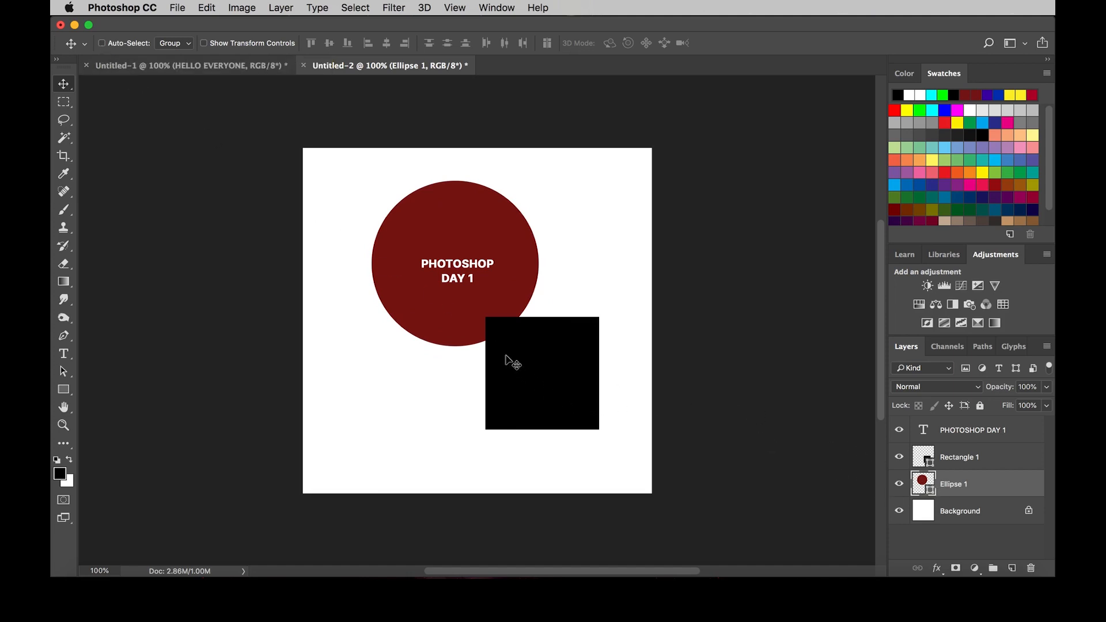
Step: Pick the Rectangle 1 layer directly from the canvas and move the black square slightly right and up
{"action": "right_click", "coordinate": [531, 358]}
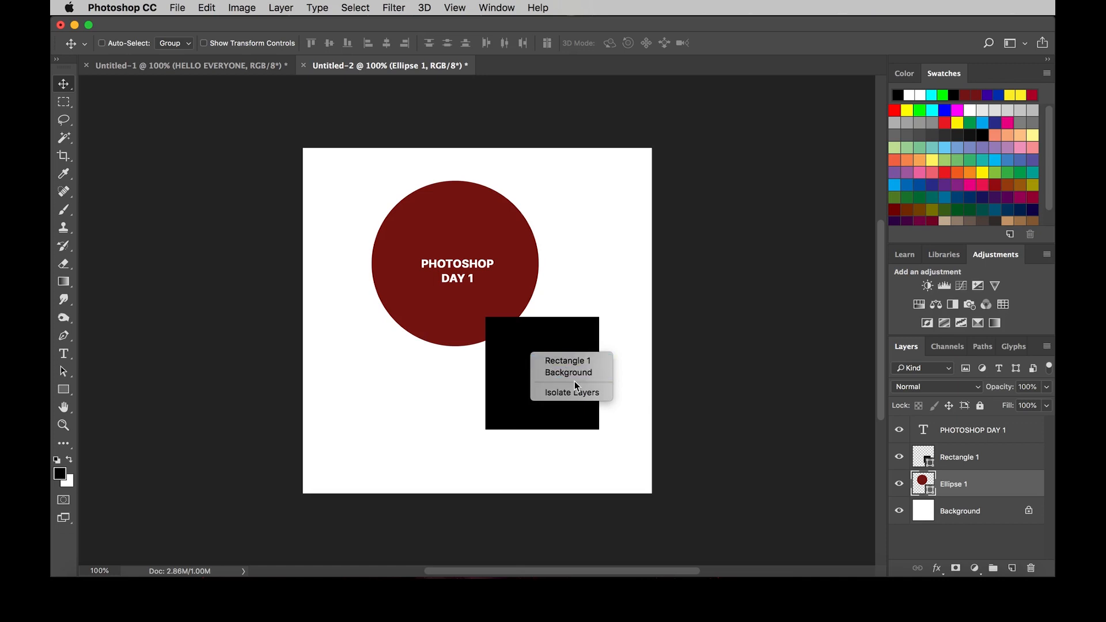
{"action": "left_click", "coordinate": [585, 363]}
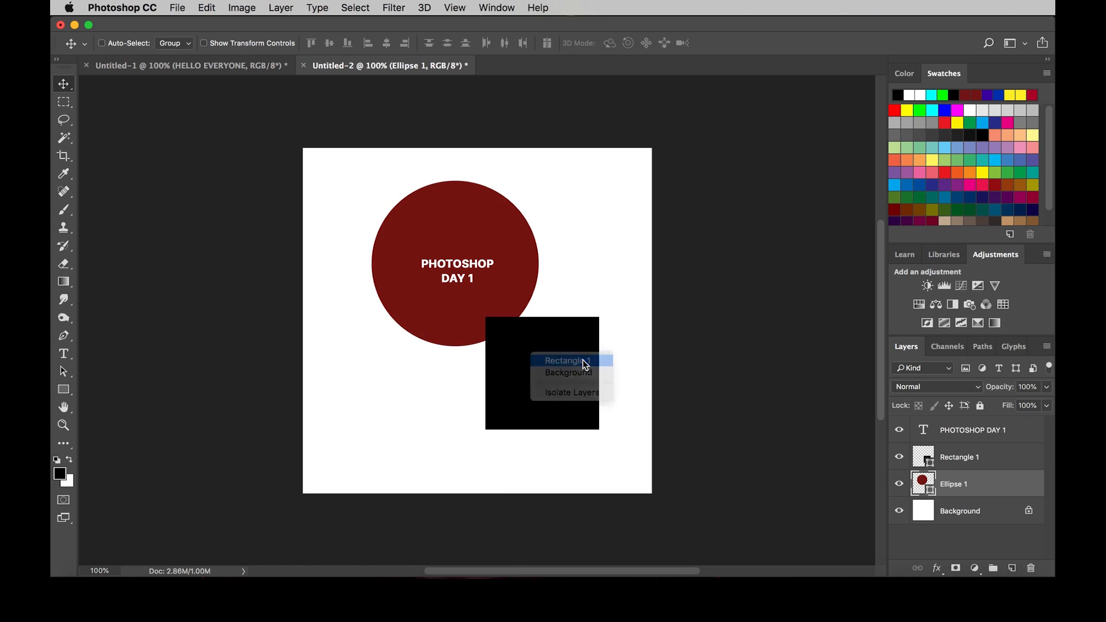
{"action": "mouse_move", "coordinate": [573, 363]}
{"action": "left_mouse_down"}
{"action": "mouse_move", "coordinate": [596, 320]}
{"action": "mouse_move", "coordinate": [590, 358]}
{"action": "left_mouse_up"}
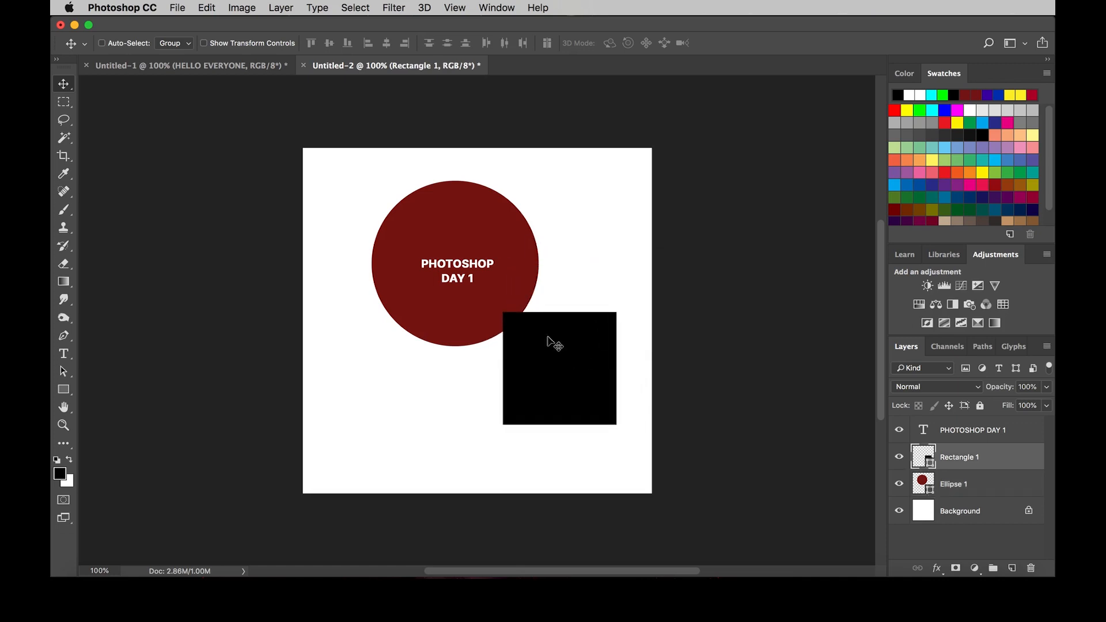
Step: Pick the PHOTOSHOP DAY 1 layer directly from the canvas and nudge the text slightly left
{"action": "right_click", "coordinate": [455, 258]}
{"action": "left_click", "coordinate": [448, 263]}
{"action": "right_click", "coordinate": [443, 261]}
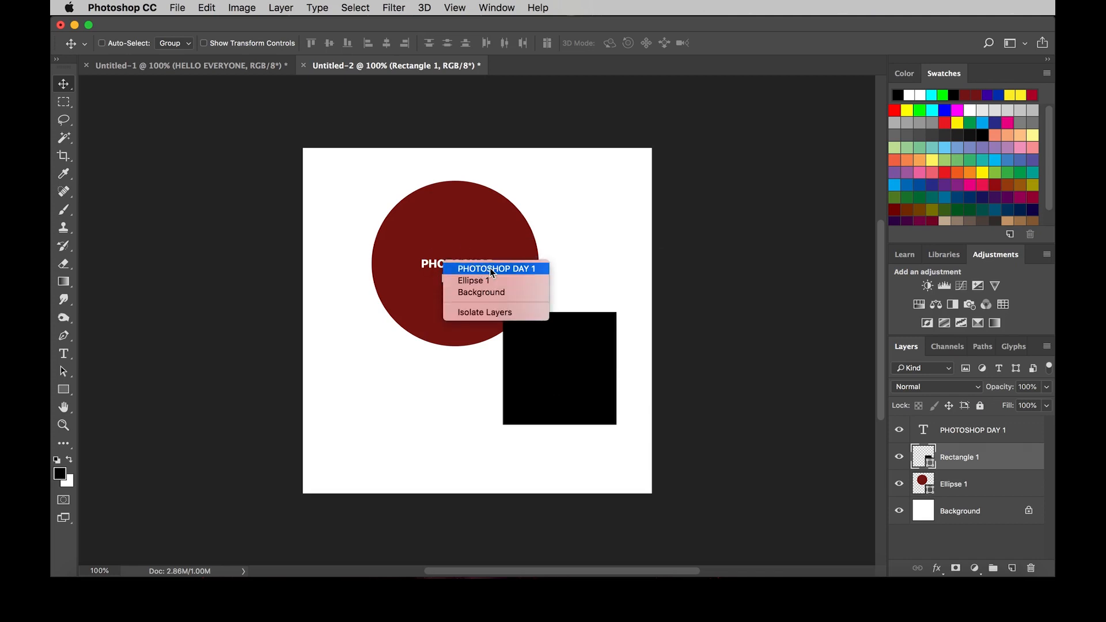
{"action": "left_click", "coordinate": [491, 270]}
{"action": "mouse_move", "coordinate": [490, 270]}
{"action": "left_mouse_down"}
{"action": "mouse_move", "coordinate": [464, 265]}
{"action": "mouse_move", "coordinate": [488, 270]}
{"action": "left_mouse_up"}
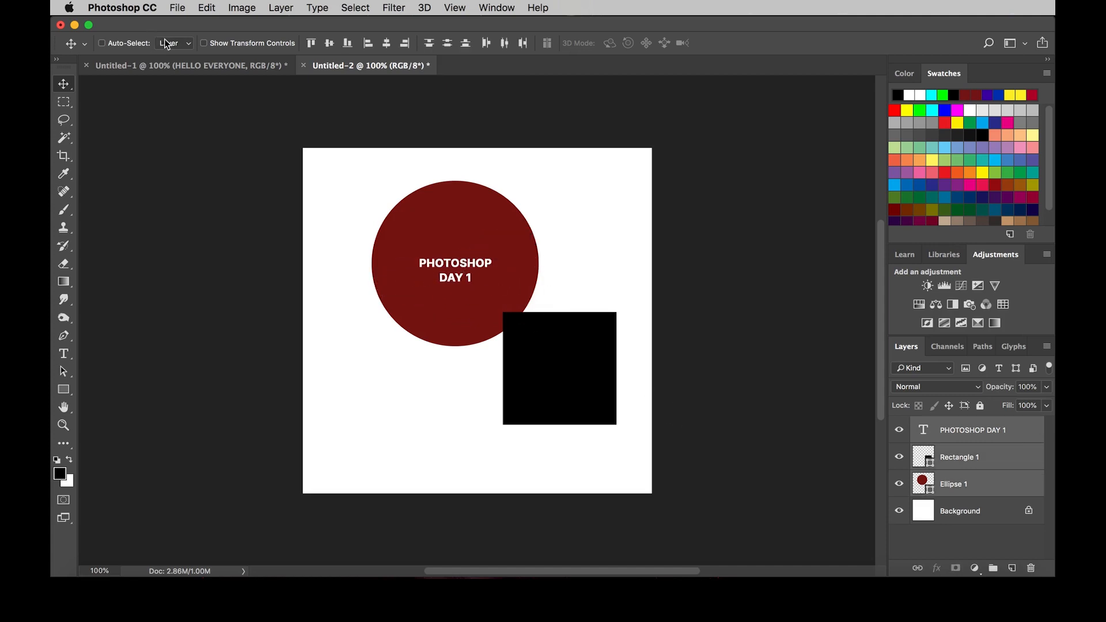
Step: Set the Auto-Select target to Layer and move the selected text, square and circle layers together slightly left
{"action": "left_click", "coordinate": [168, 43]}
{"action": "left_click", "coordinate": [169, 40]}
{"action": "left_click_drag", "start_coordinate": [432, 235], "coordinate": [415, 236]}
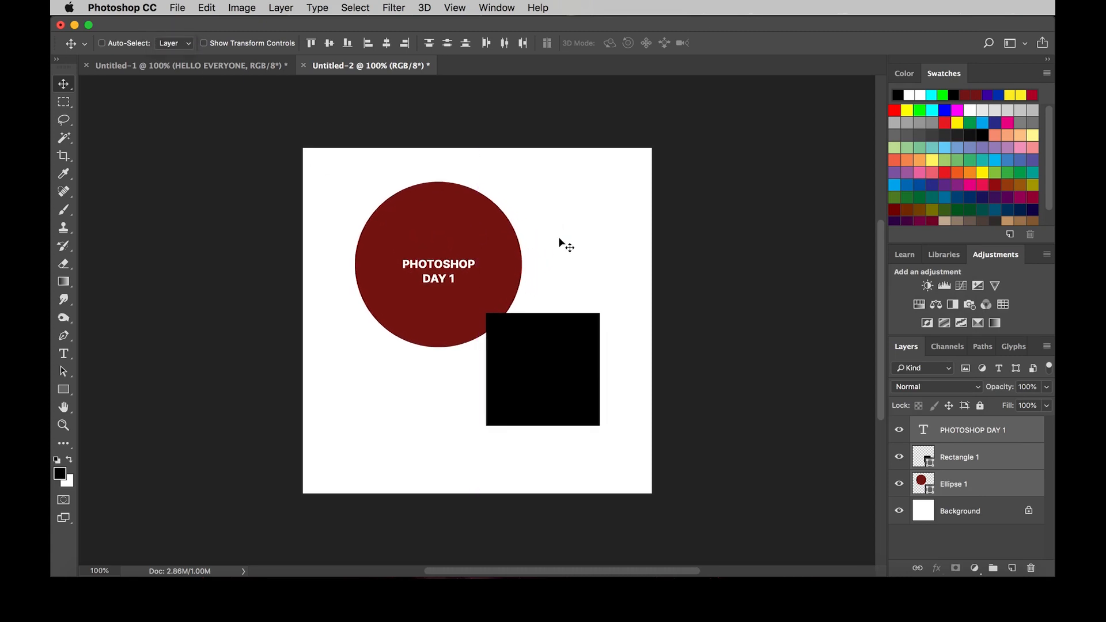
Step: Group the Ellipse 1, Rectangle 1 and PHOTOSHOP DAY 1 layers, and ungroup them again
{"action": "left_click", "coordinate": [971, 485]}
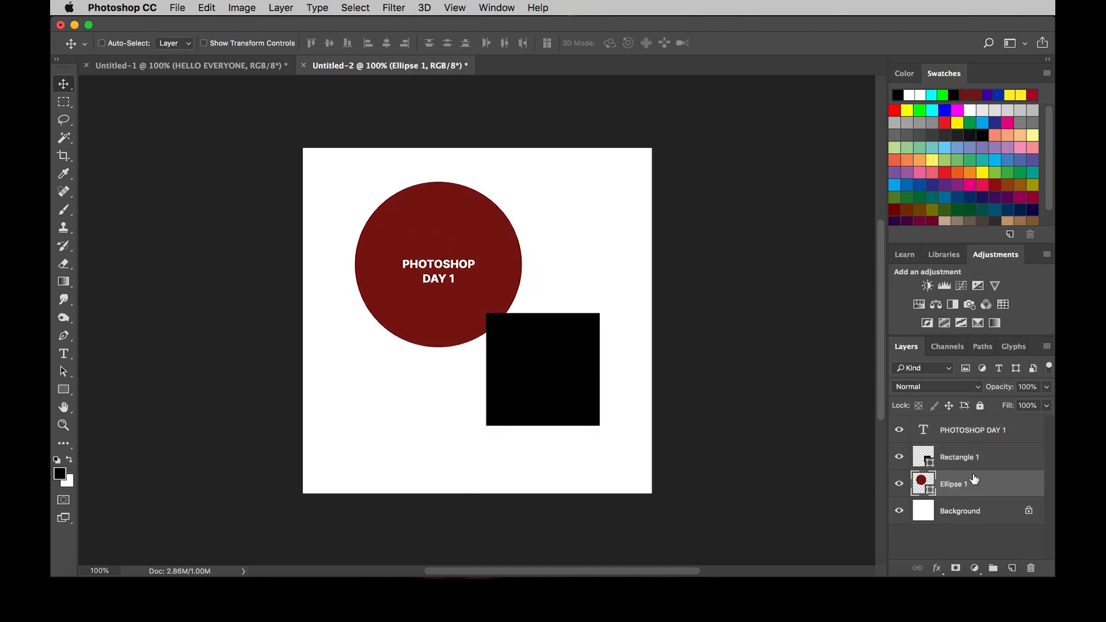
{"action": "left_click", "coordinate": [972, 435], "text": "shift"}
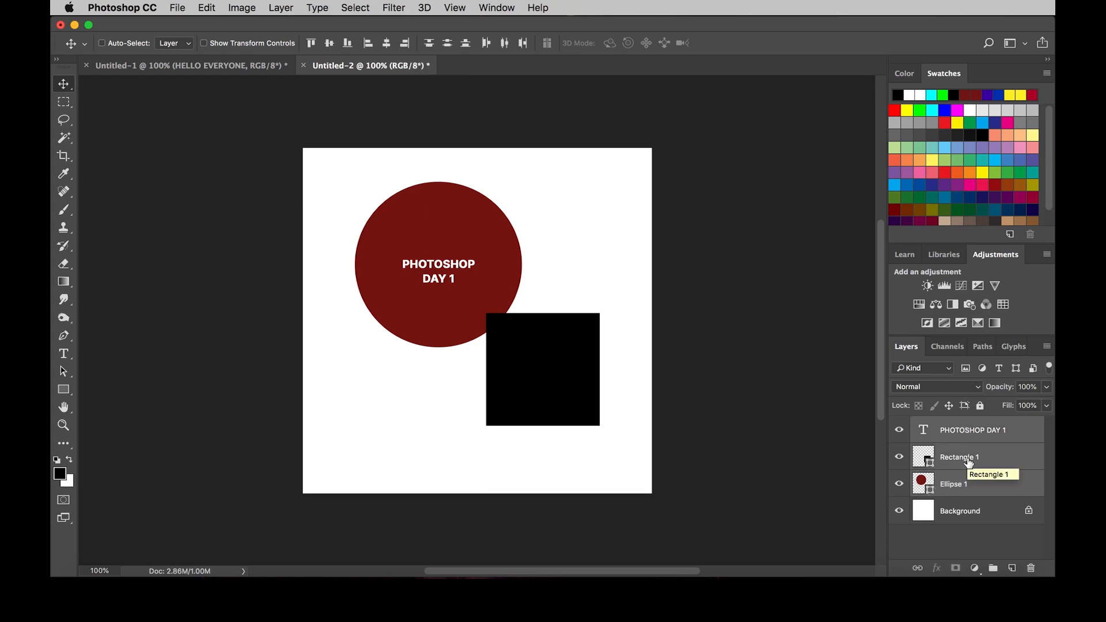
{"action": "key", "text": "super+g"}
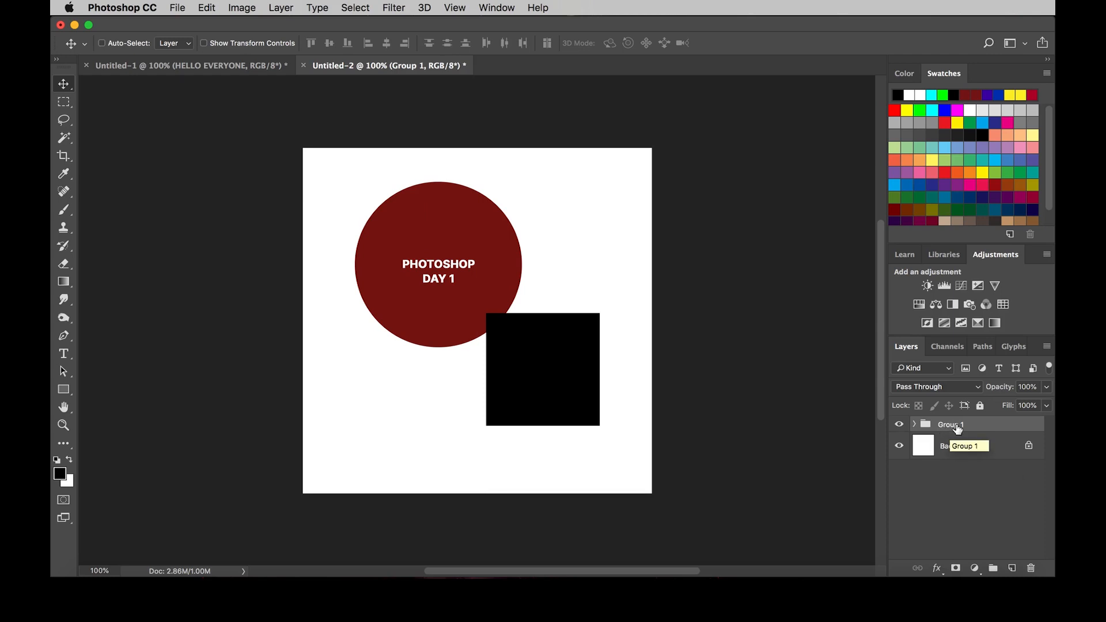
{"action": "key", "text": "shift+super+g"}
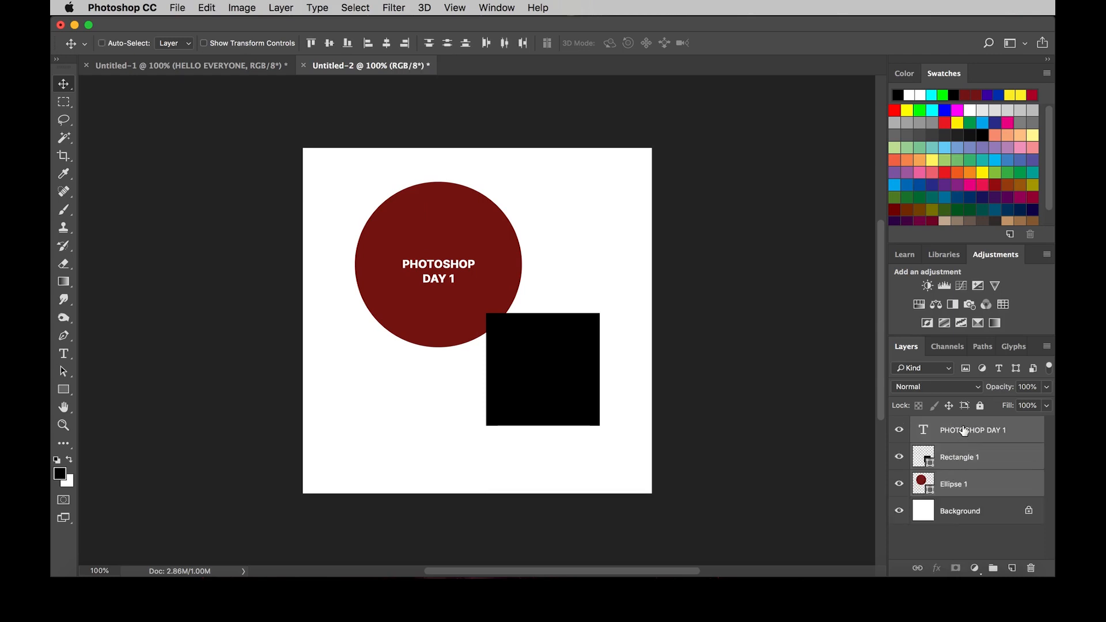
Step: Group the three selected layers and rename the group "day 1 group of layers"
{"action": "left_click", "coordinate": [993, 570]}
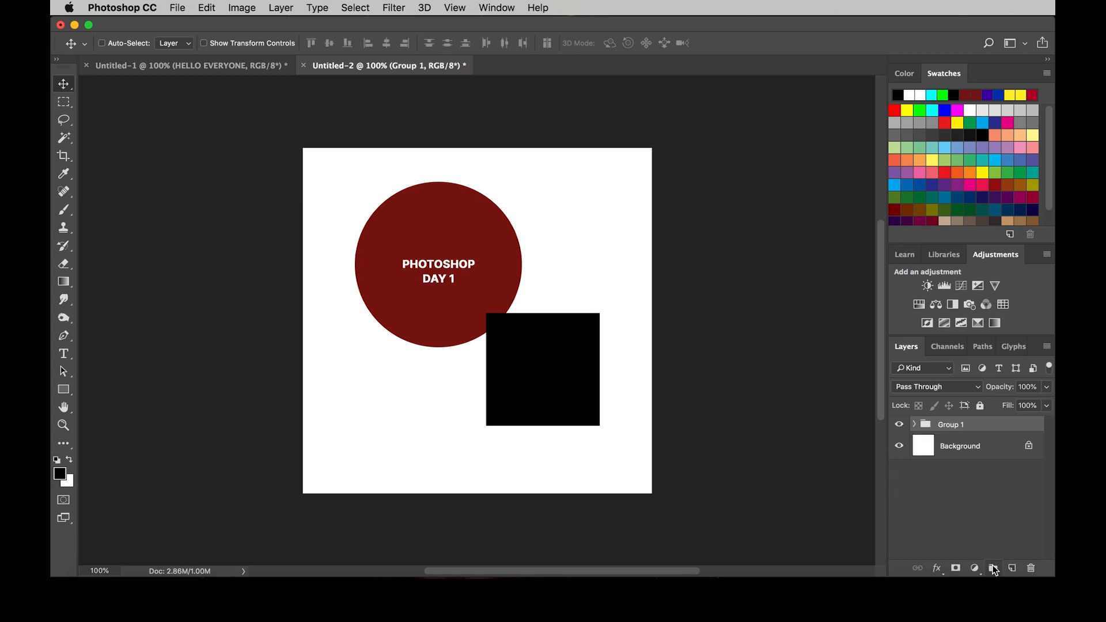
{"action": "left_click", "coordinate": [949, 427]}
{"action": "double_click", "coordinate": [949, 426]}
{"action": "type", "text": "day 1 group of layers"}
{"action": "key", "text": "Return"}
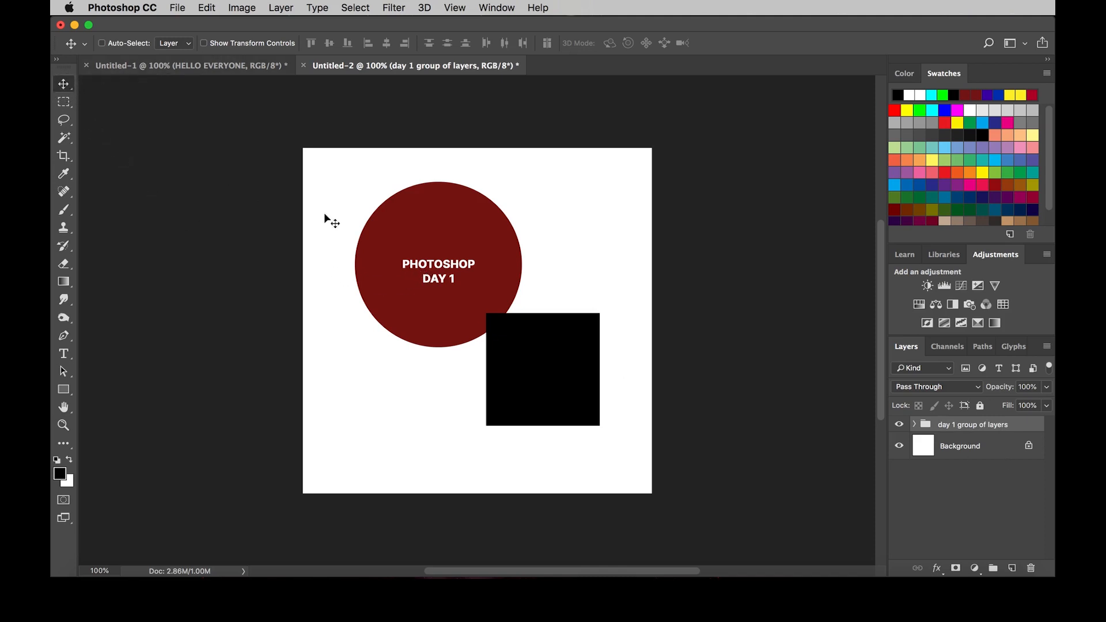
Step: Turn on Auto-Select for layers and move the grouped text, square and circle individually toward the canvas's upper left
{"action": "left_click", "coordinate": [103, 44]}
{"action": "left_click_drag", "start_coordinate": [467, 267], "coordinate": [464, 242]}
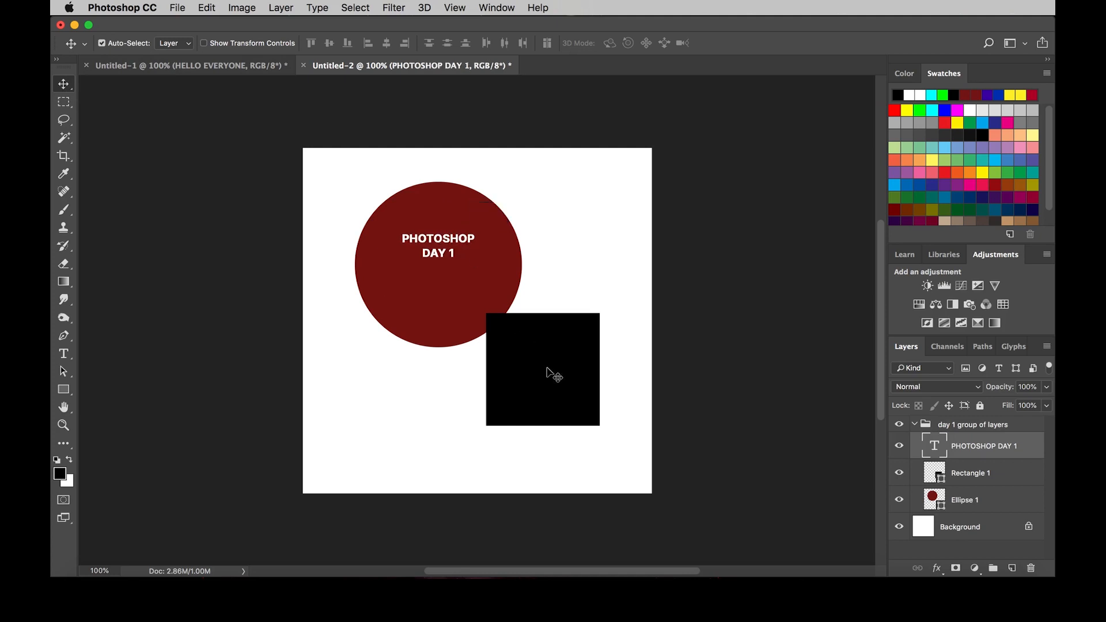
{"action": "left_click_drag", "start_coordinate": [554, 375], "coordinate": [476, 327]}
{"action": "left_click_drag", "start_coordinate": [471, 225], "coordinate": [452, 196]}
{"action": "left_click_drag", "start_coordinate": [440, 306], "coordinate": [455, 306]}
{"action": "left_click_drag", "start_coordinate": [432, 245], "coordinate": [427, 232]}
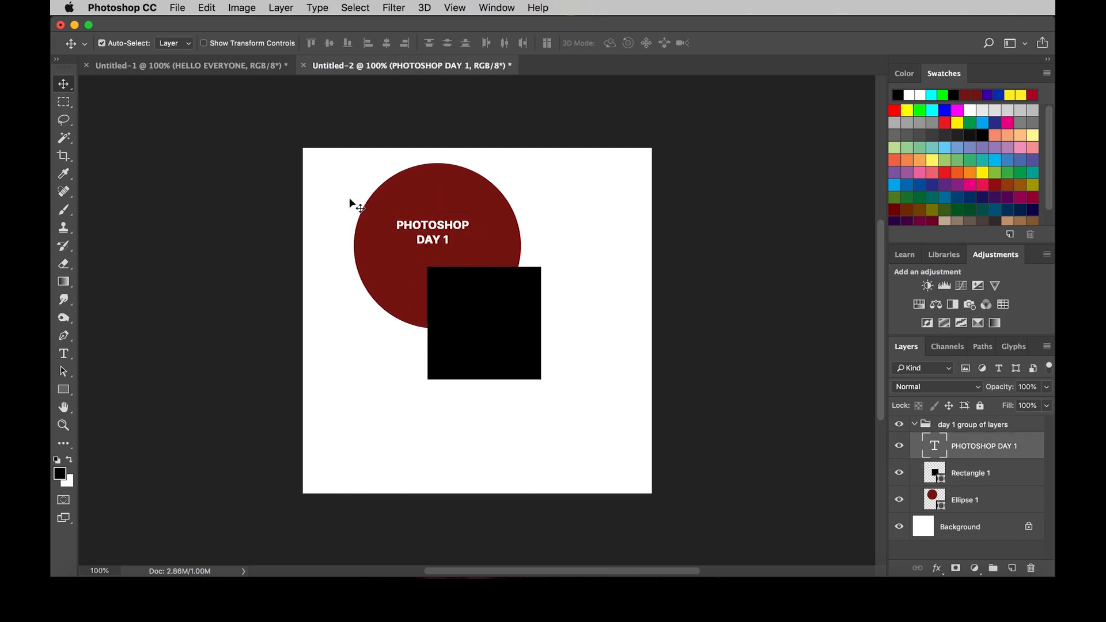
Step: Set the Auto-Select target to Group and move the whole day 1 group of layers down and right
{"action": "left_click", "coordinate": [169, 48]}
{"action": "left_click_drag", "start_coordinate": [482, 302], "coordinate": [506, 356]}
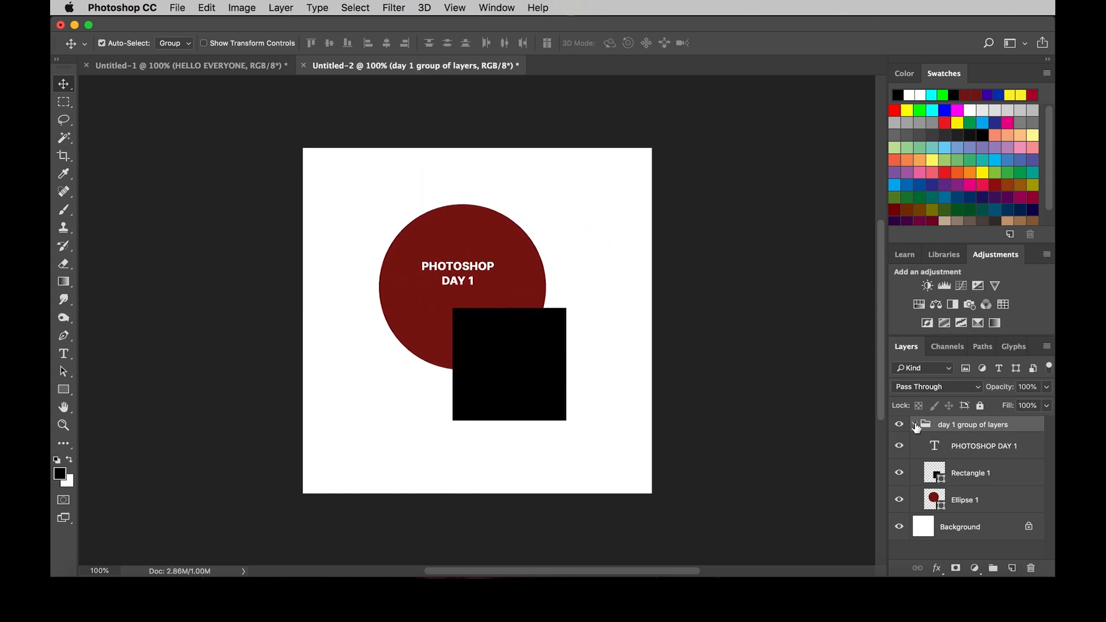
Step: Collapse the day 1 group of layers and duplicate it
{"action": "left_click", "coordinate": [915, 425]}
{"action": "left_click", "coordinate": [915, 425]}
{"action": "left_click", "coordinate": [915, 426]}
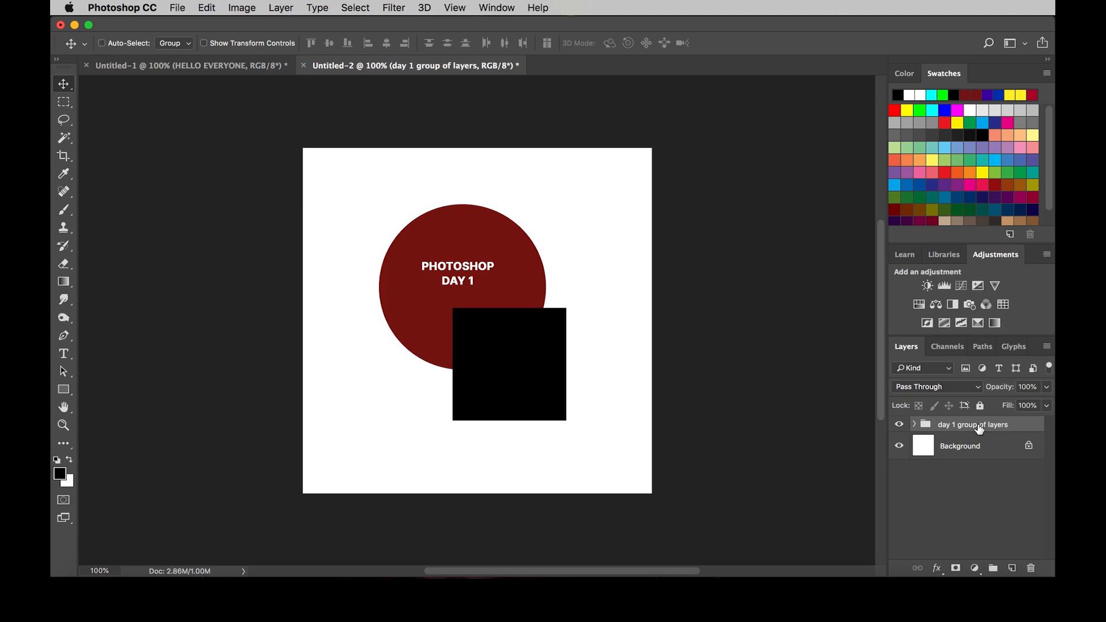
{"action": "key", "text": "super+j"}
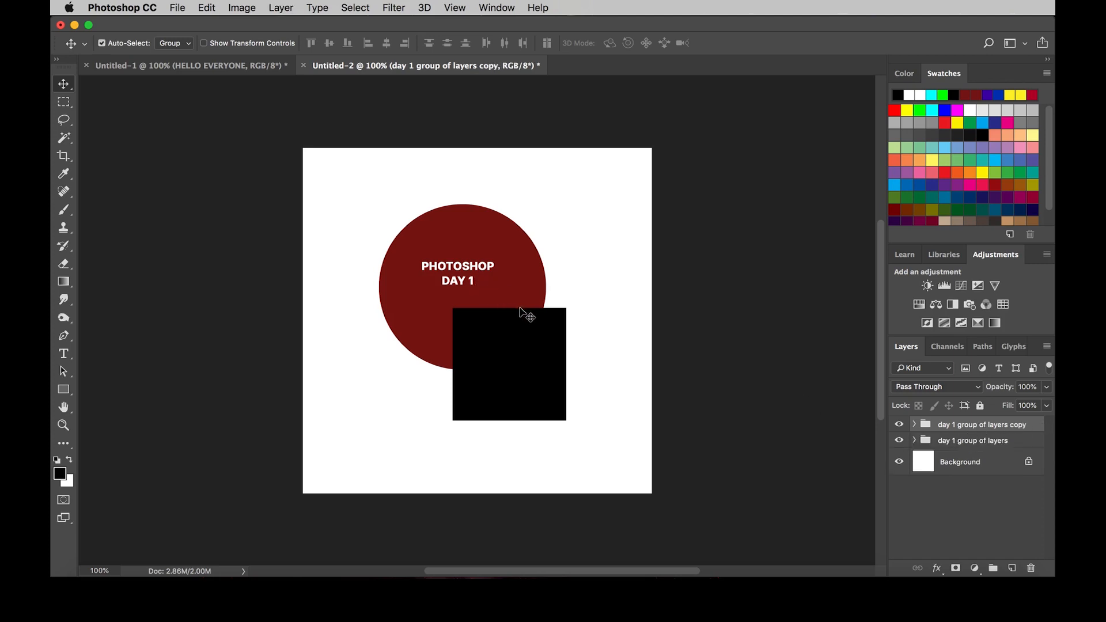
Step: Move the two groups apart, placing the copy toward the canvas's lower left and the original toward its upper right
{"action": "left_click_drag", "start_coordinate": [523, 311], "coordinate": [455, 380]}
{"action": "left_click_drag", "start_coordinate": [510, 293], "coordinate": [578, 269]}
{"action": "left_click_drag", "start_coordinate": [422, 352], "coordinate": [456, 301]}
{"action": "left_click_drag", "start_coordinate": [530, 276], "coordinate": [541, 244]}
{"action": "left_click_drag", "start_coordinate": [438, 300], "coordinate": [427, 352]}
{"action": "left_click_drag", "start_coordinate": [536, 265], "coordinate": [527, 279]}
{"action": "left_click_drag", "start_coordinate": [423, 346], "coordinate": [434, 344]}
{"action": "mouse_move", "coordinate": [508, 282]}
{"action": "left_mouse_down"}
{"action": "mouse_move", "coordinate": [513, 267]}
{"action": "mouse_move", "coordinate": [503, 285]}
{"action": "left_mouse_up"}
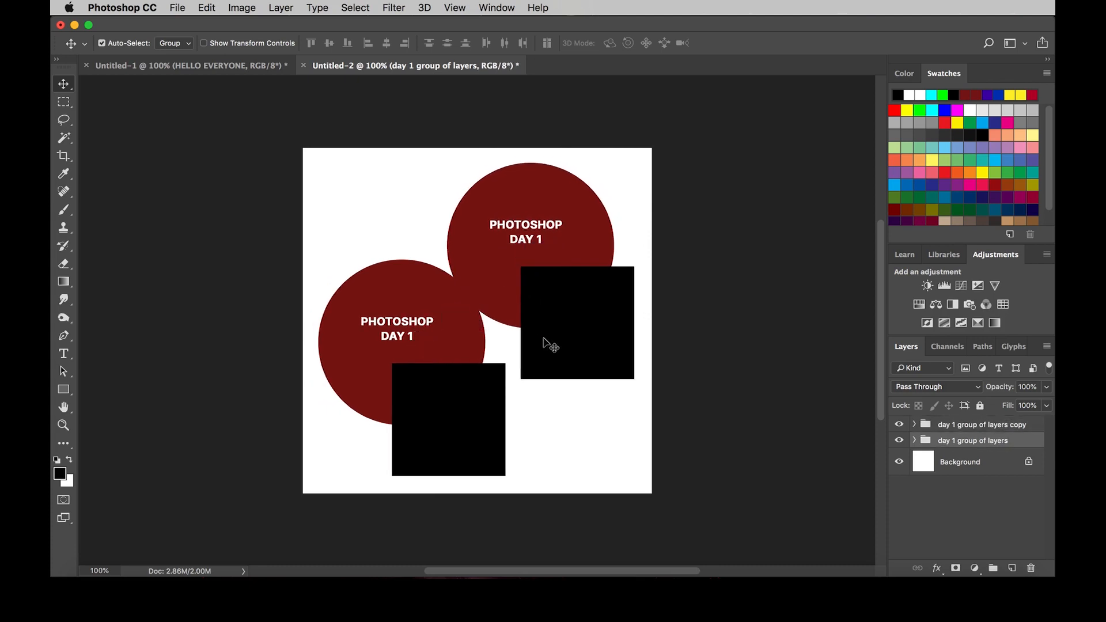